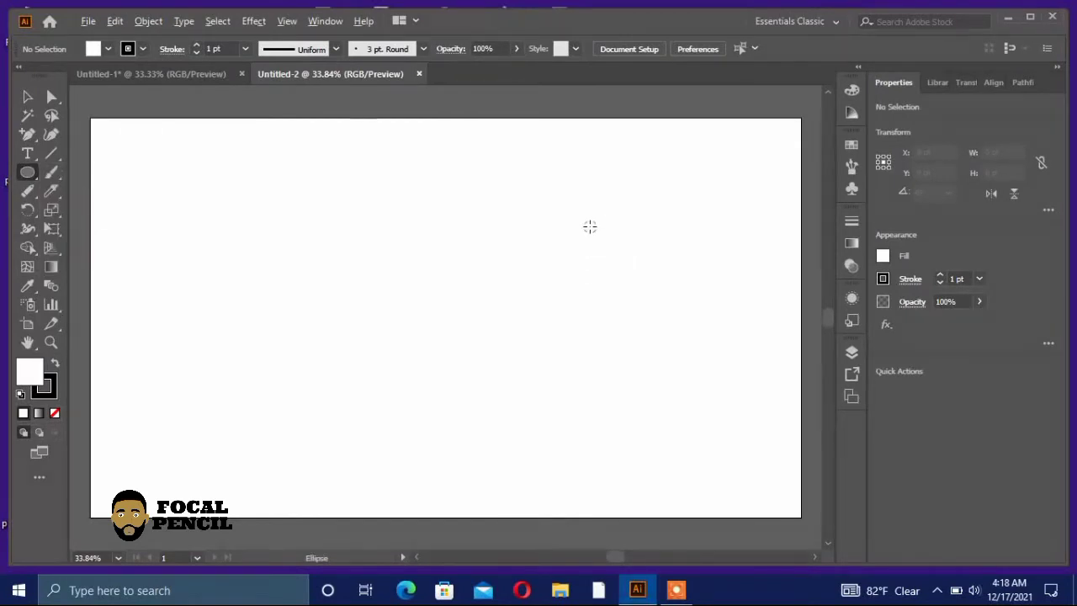
Draw a circle about 306 pt wide and a rectangle about 102 × 255 pt centred horizontally over the circle's upper half
{"action": "left_click_drag", "start_coordinate": [590, 226], "coordinate": [621, 278]}
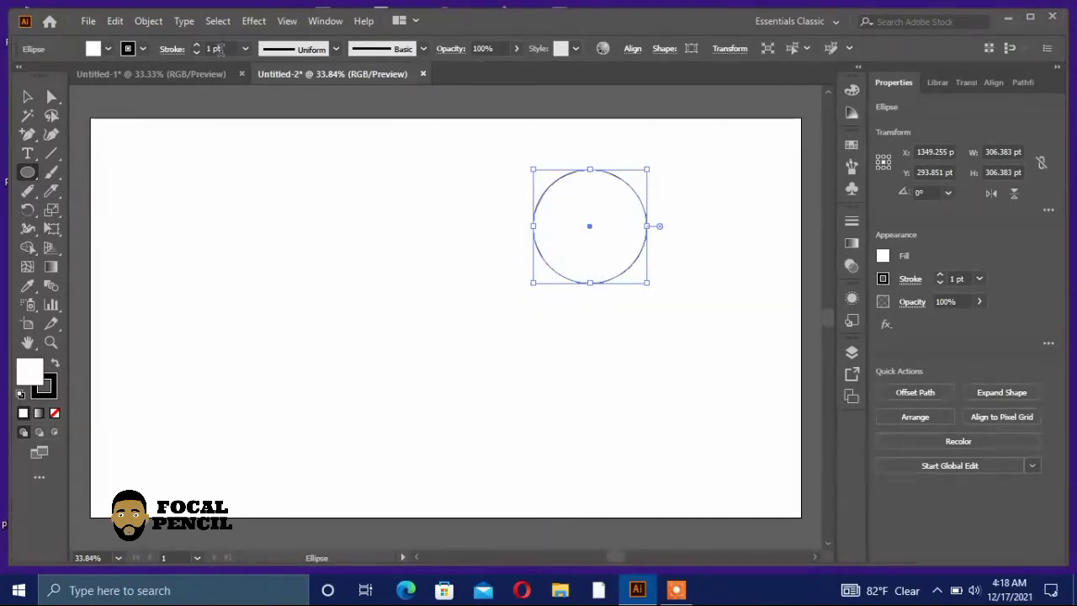
{"action": "left_click", "coordinate": [30, 175]}
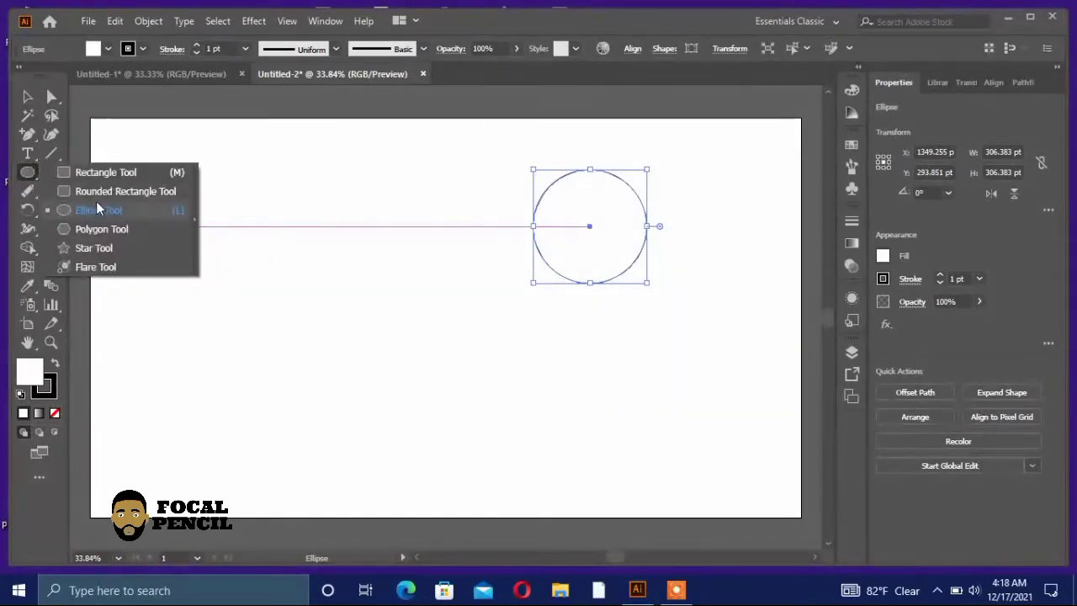
{"action": "left_click", "coordinate": [115, 172]}
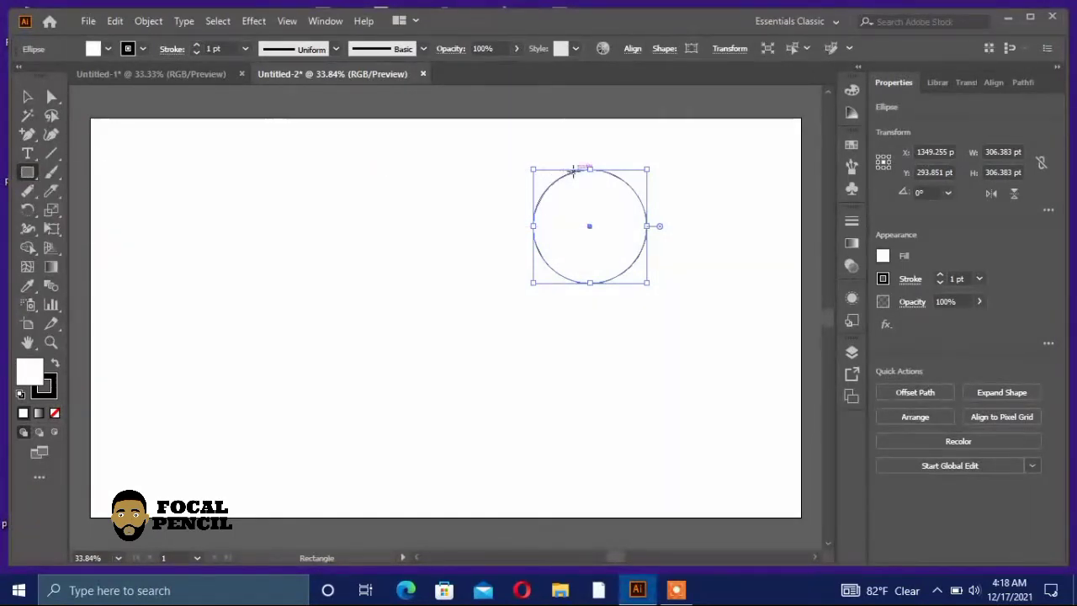
{"action": "mouse_move", "coordinate": [577, 142]}
{"action": "left_mouse_down"}
{"action": "mouse_move", "coordinate": [591, 214]}
{"action": "mouse_move", "coordinate": [617, 237]}
{"action": "left_mouse_up"}
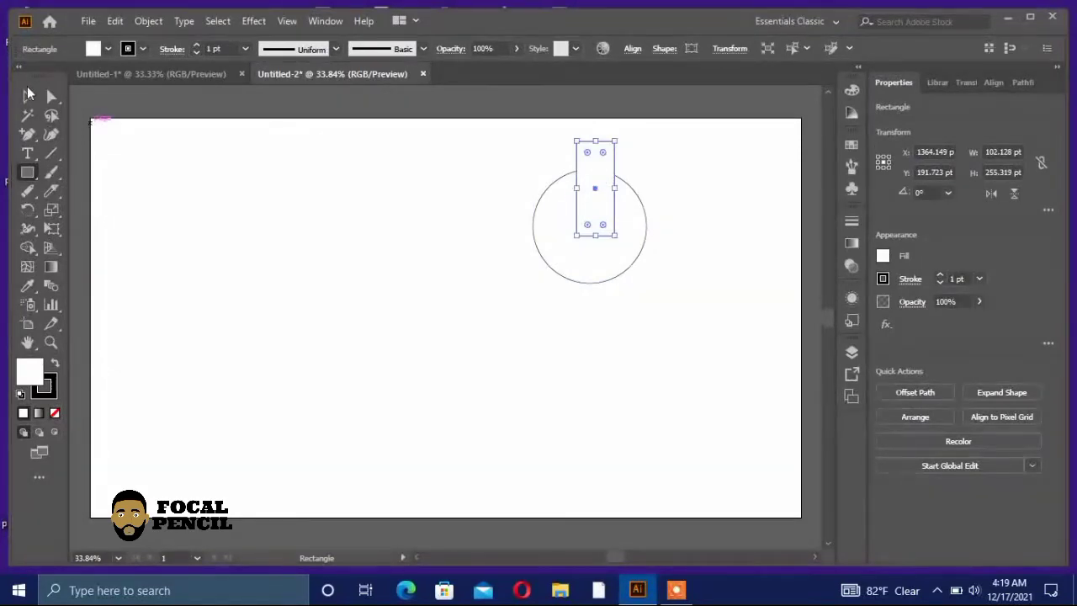
{"action": "left_click", "coordinate": [27, 96]}
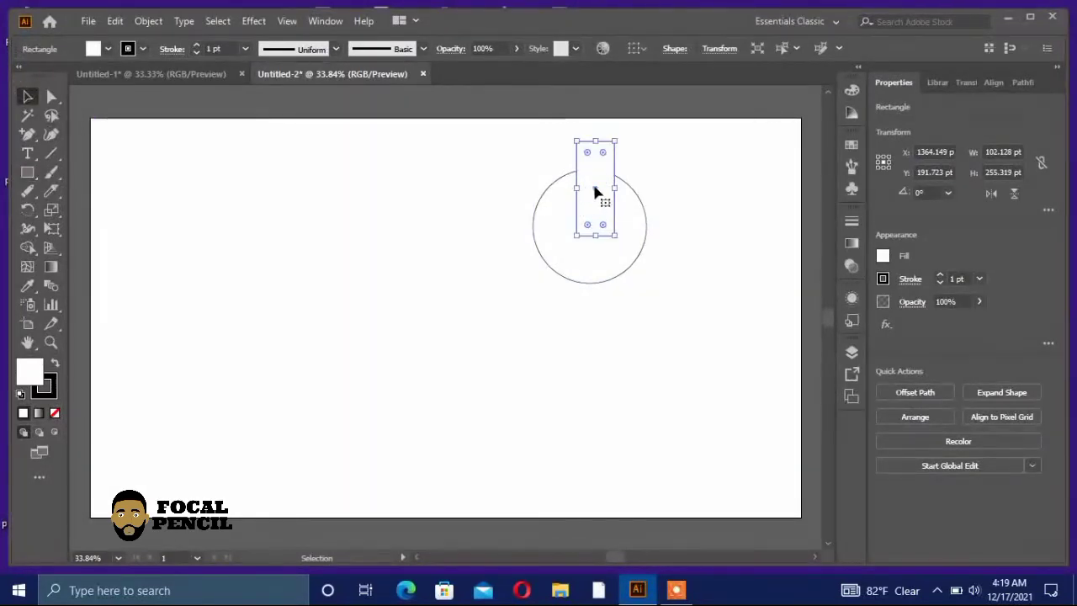
{"action": "left_click_drag", "start_coordinate": [593, 192], "coordinate": [588, 193]}
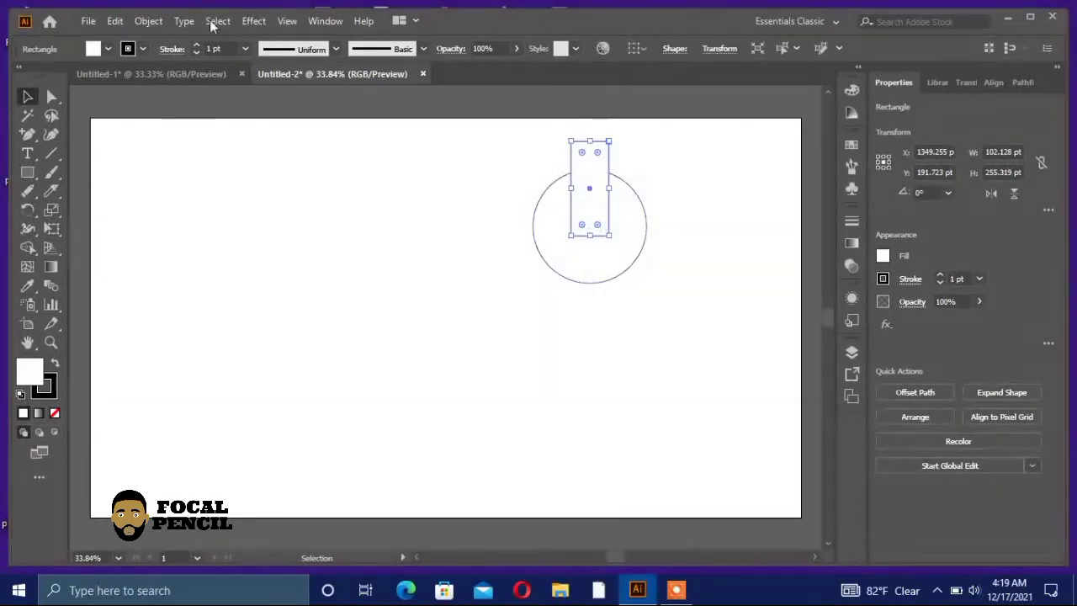
Add an anchor point midway along the rectangle's bottom edge and pull it down to X 1349.255, Y 361.16 pt, forming a centred point
{"action": "left_click", "coordinate": [52, 99]}
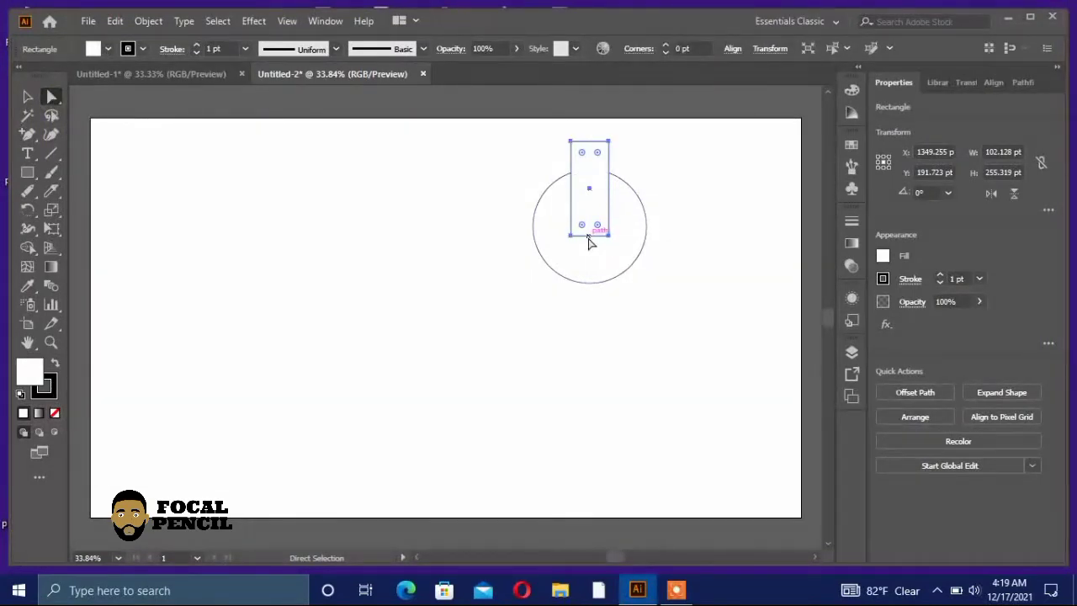
{"action": "left_click", "coordinate": [27, 134]}
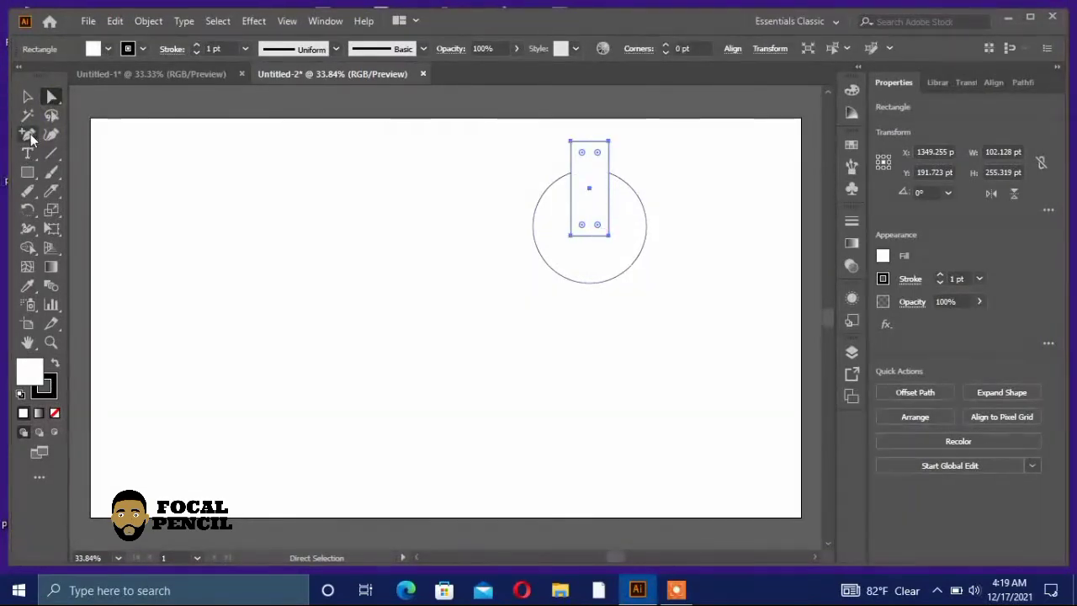
{"action": "left_click", "coordinate": [587, 235]}
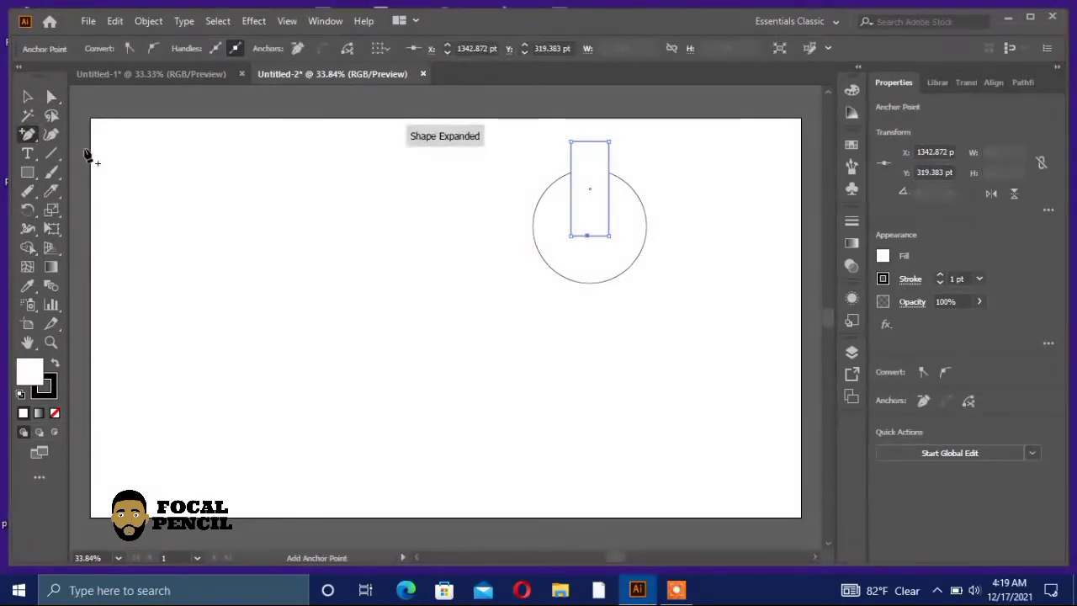
{"action": "key", "text": "ctrl+equal"}
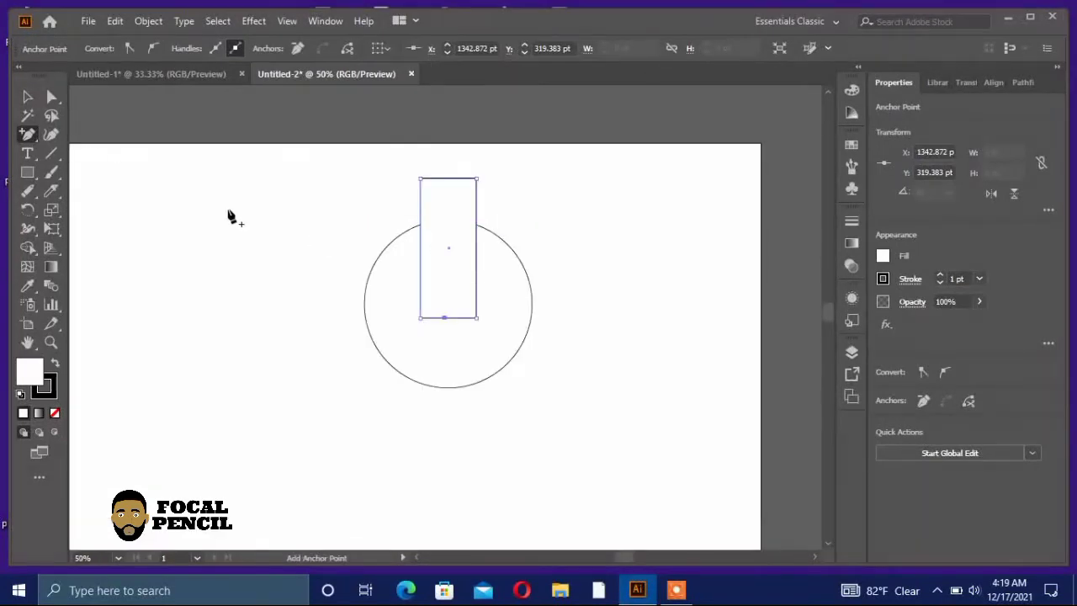
{"action": "left_click", "coordinate": [53, 97]}
{"action": "left_click_drag", "start_coordinate": [448, 318], "coordinate": [448, 340]}
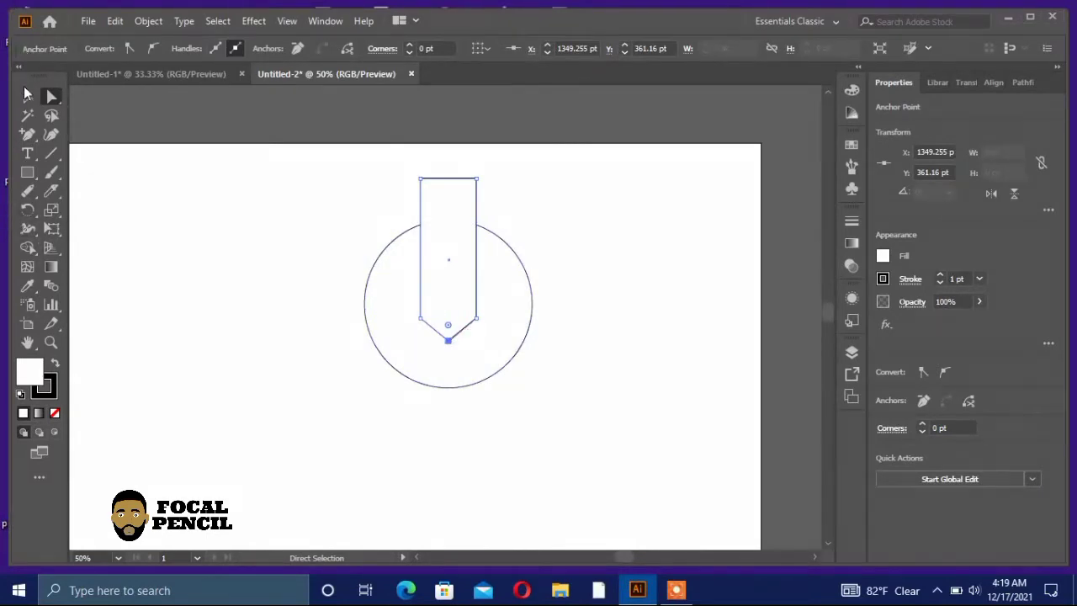
Draw a handle rectangle about 78 × 348 pt from the circle's bottom edge downward and centre it horizontally under the circle
{"action": "left_click", "coordinate": [26, 97]}
{"action": "scroll", "coordinate": [535, 316], "scroll_direction": "down", "scroll_amount": 2}
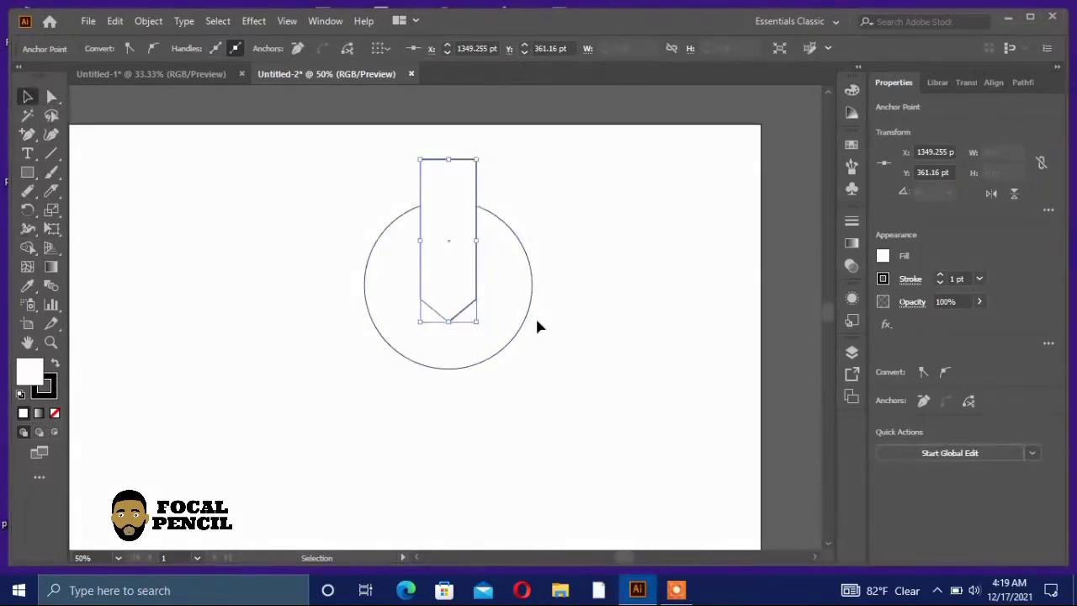
{"action": "scroll", "coordinate": [536, 326], "scroll_direction": "down", "scroll_amount": 1}
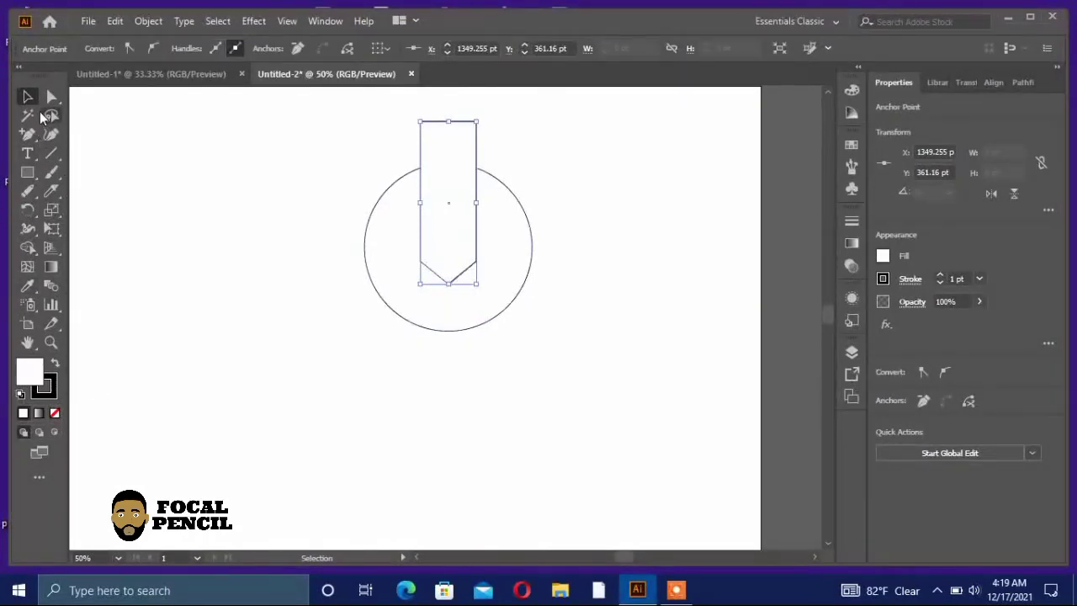
{"action": "left_click", "coordinate": [28, 172]}
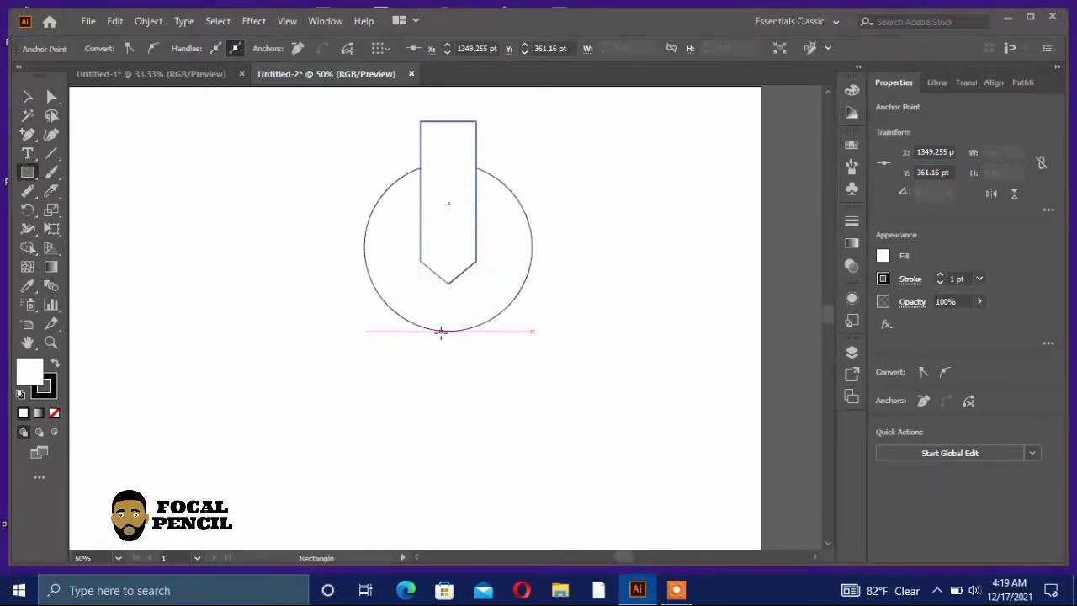
{"action": "left_click_drag", "start_coordinate": [441, 332], "coordinate": [484, 519]}
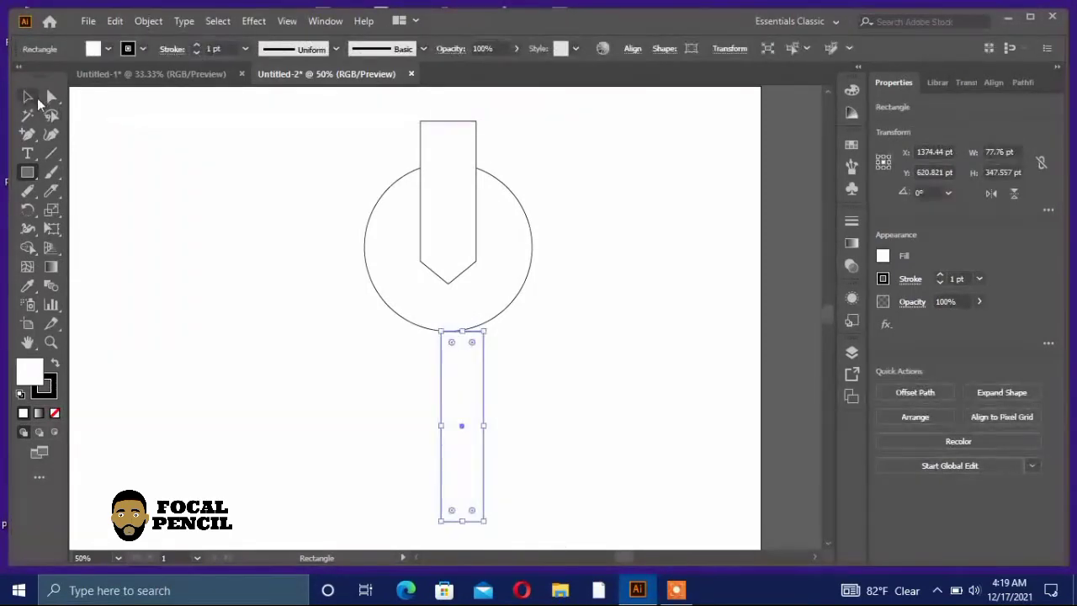
{"action": "left_click", "coordinate": [27, 97]}
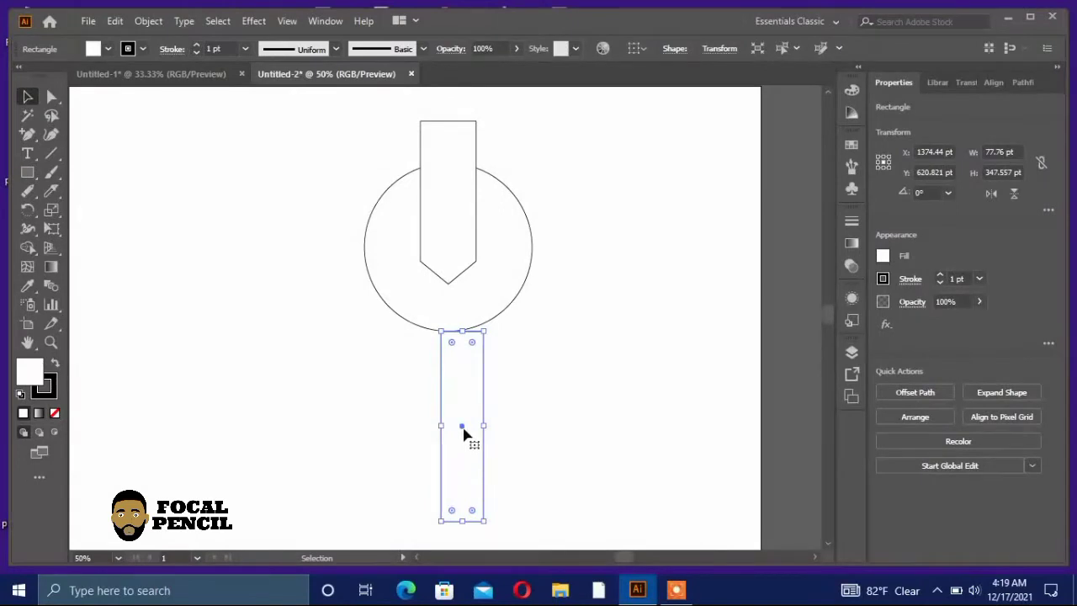
{"action": "left_click_drag", "start_coordinate": [463, 426], "coordinate": [449, 426]}
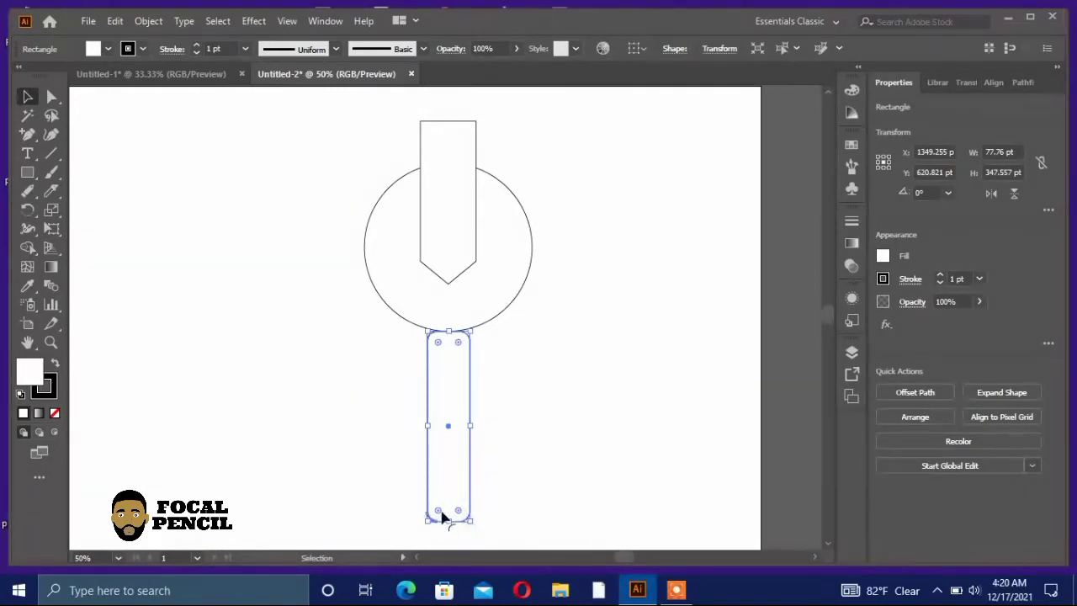
Try to isolate and round the bottom corners of the handle rectangle
{"action": "left_click_drag", "start_coordinate": [452, 513], "coordinate": [460, 516]}
{"action": "left_click", "coordinate": [455, 498], "text": "shift"}
{"action": "left_click", "coordinate": [453, 494]}
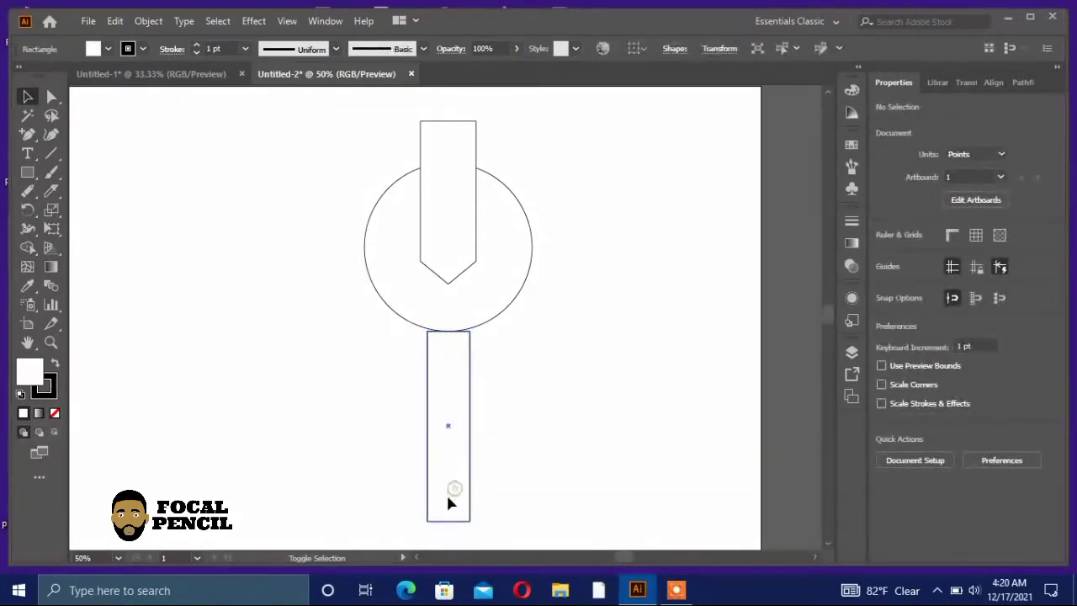
{"action": "key", "text": "shift+F8"}
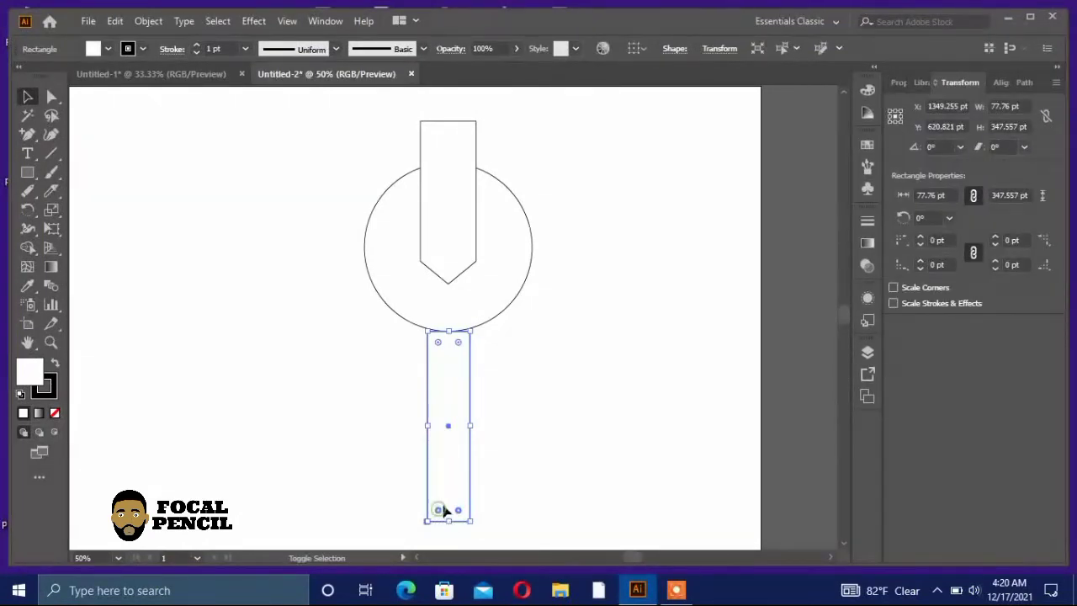
{"action": "left_click", "coordinate": [446, 496]}
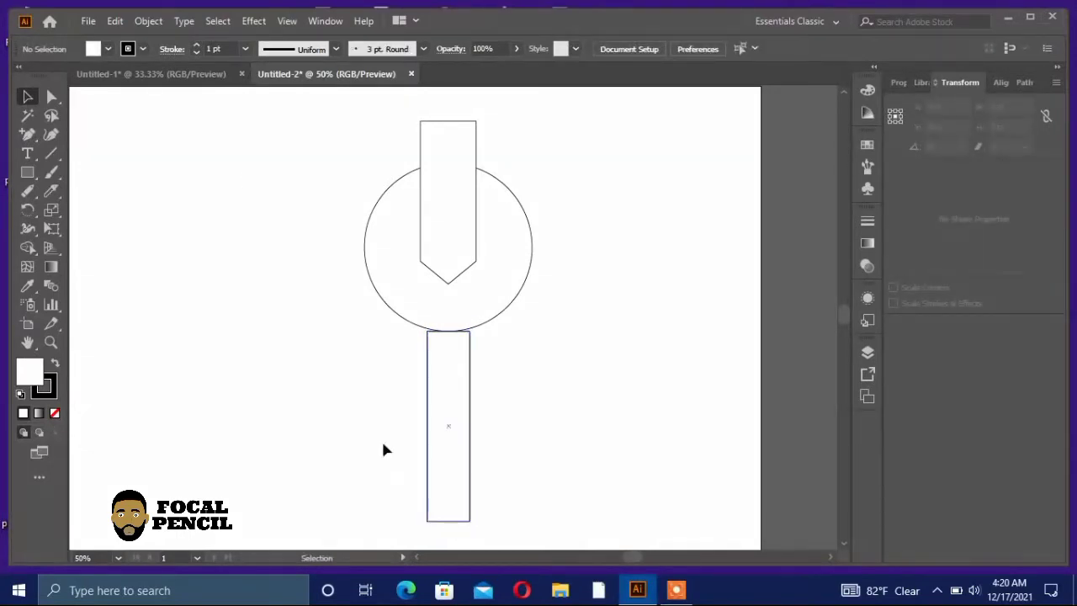
{"action": "left_click", "coordinate": [52, 98]}
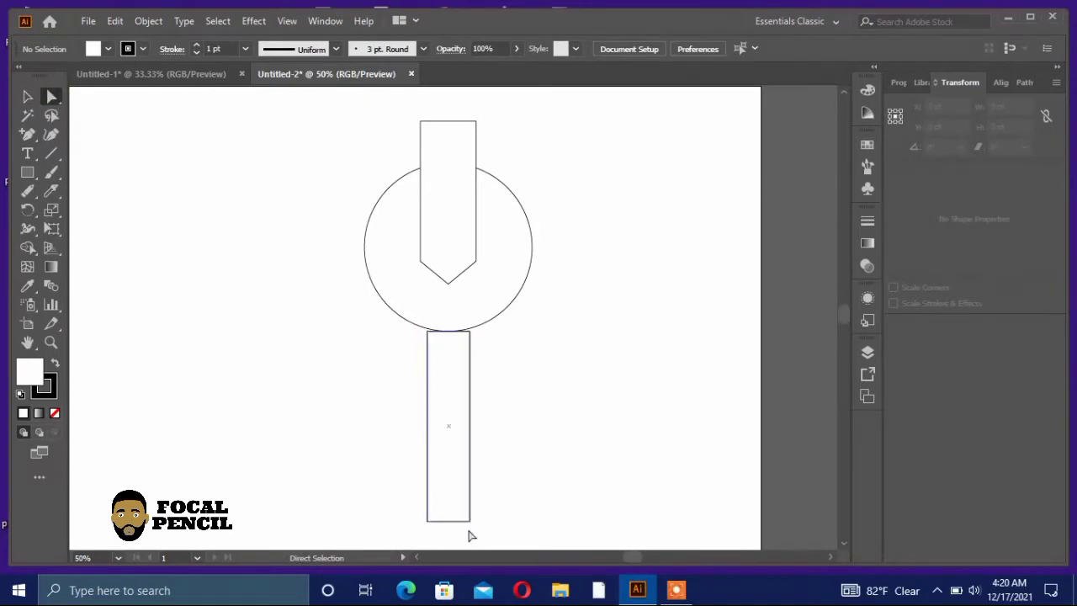
{"action": "left_click", "coordinate": [456, 521]}
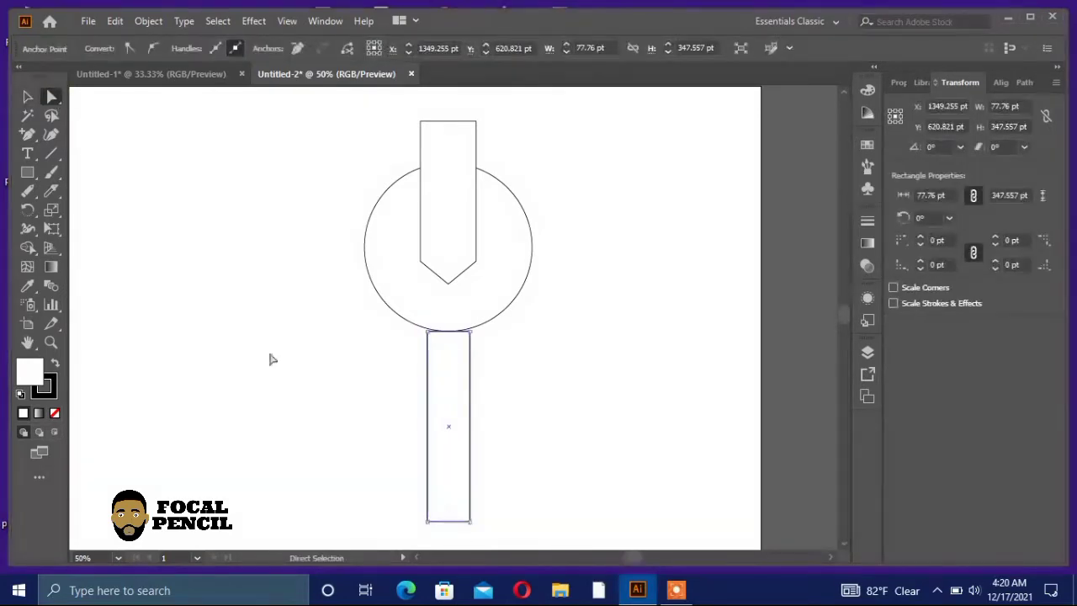
Round only the two bottom corners of the handle rectangle to a radius of about 30 pt and deselect it
{"action": "left_click", "coordinate": [28, 97]}
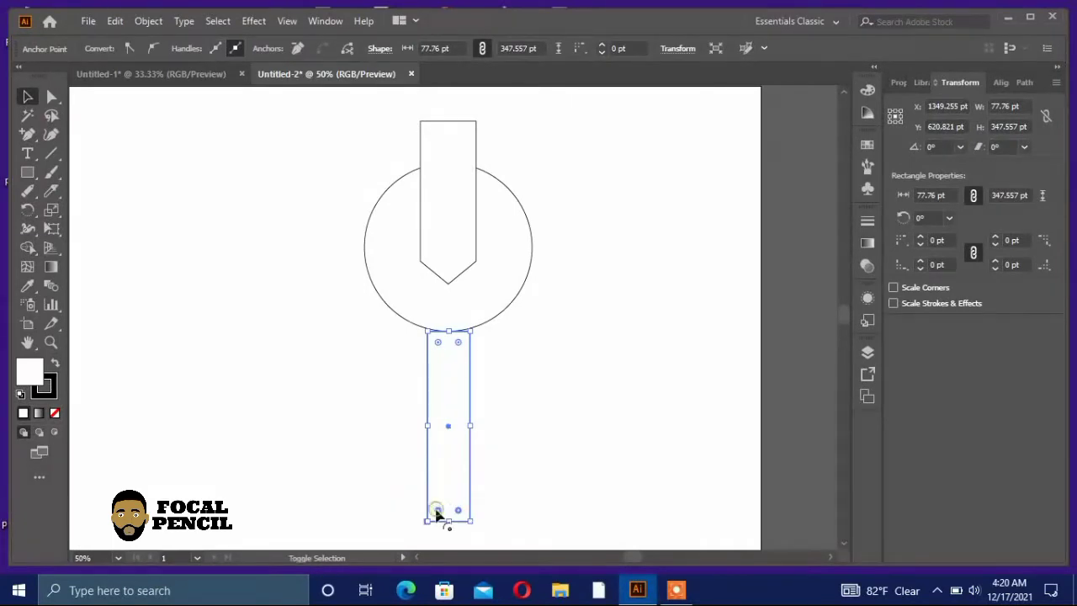
{"action": "left_click_drag", "start_coordinate": [449, 437], "coordinate": [445, 432]}
{"action": "left_click_drag", "start_coordinate": [456, 509], "coordinate": [456, 507]}
{"action": "key", "text": "ctrl+z"}
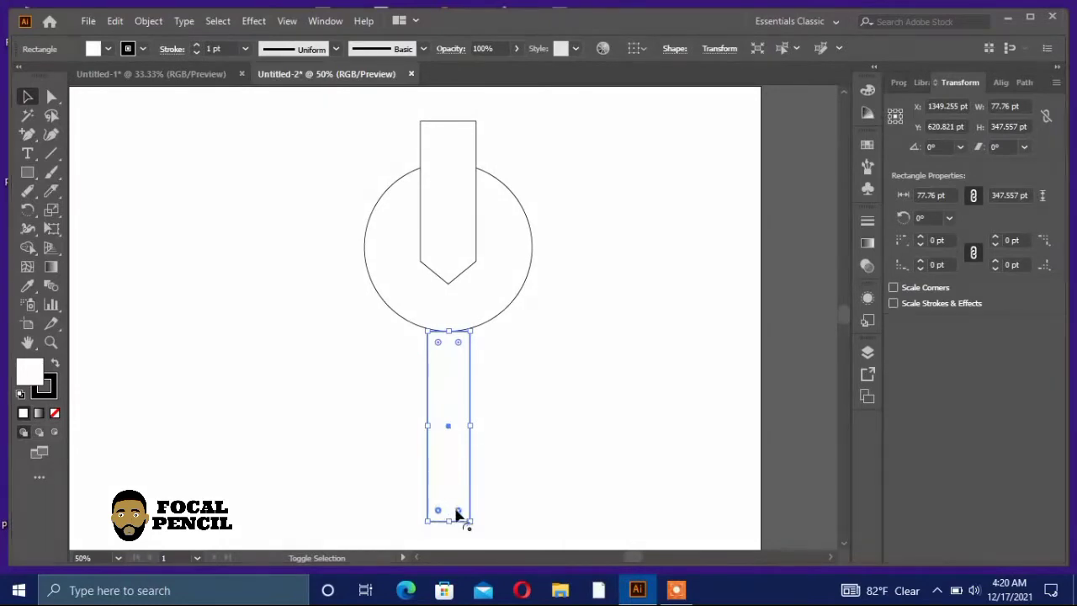
{"action": "left_click_drag", "start_coordinate": [458, 512], "coordinate": [454, 506]}
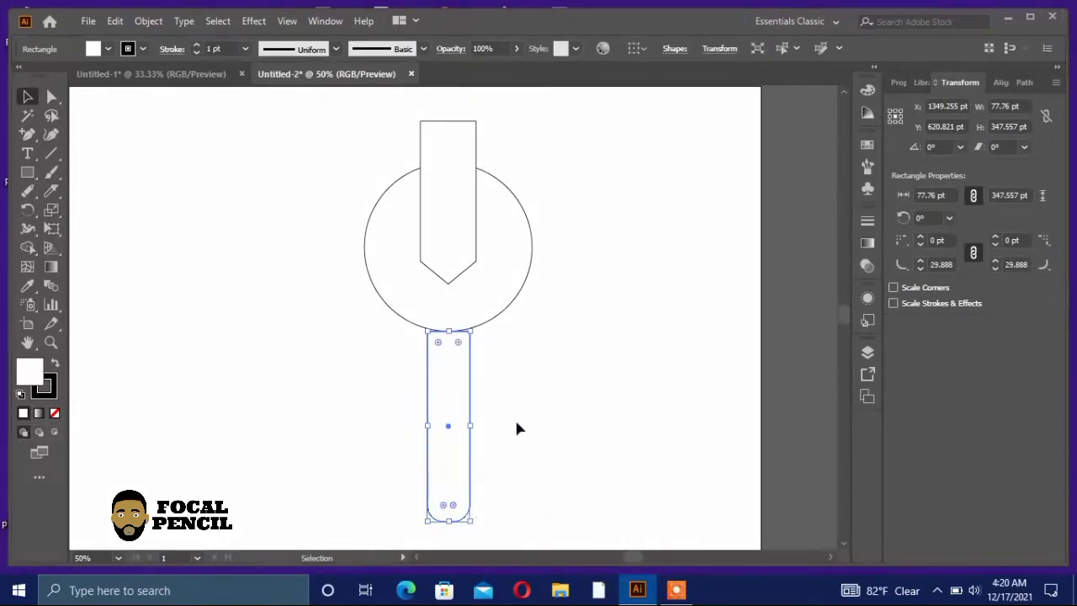
{"action": "left_click", "coordinate": [606, 380]}
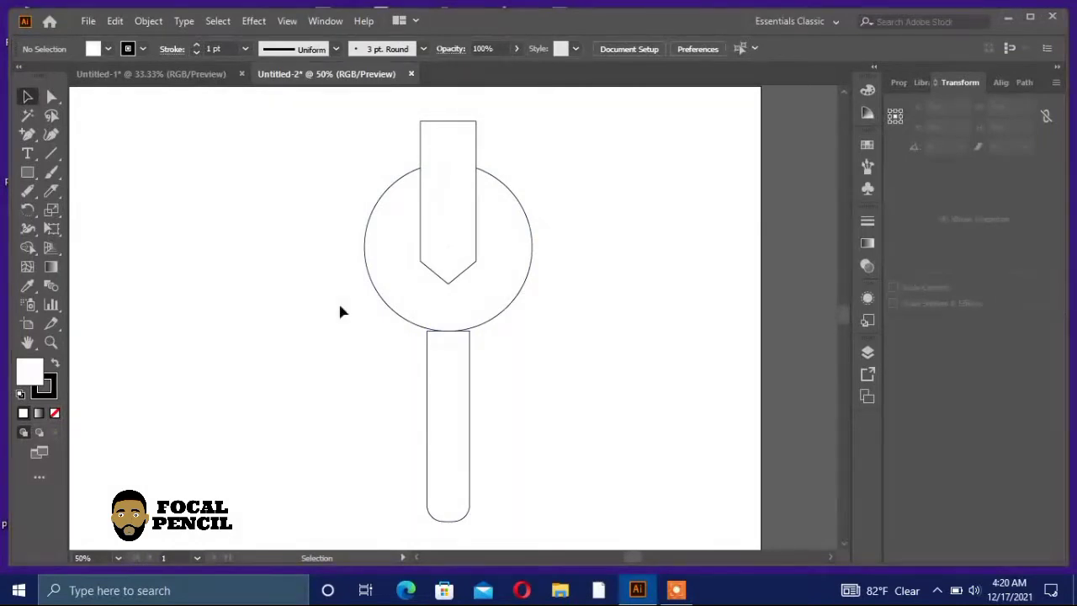
Select the circle, pointed rectangle and handle, and combine them with Unite after trying and undoing Minus Front
{"action": "scroll", "coordinate": [454, 338], "scroll_direction": "up", "scroll_amount": 1}
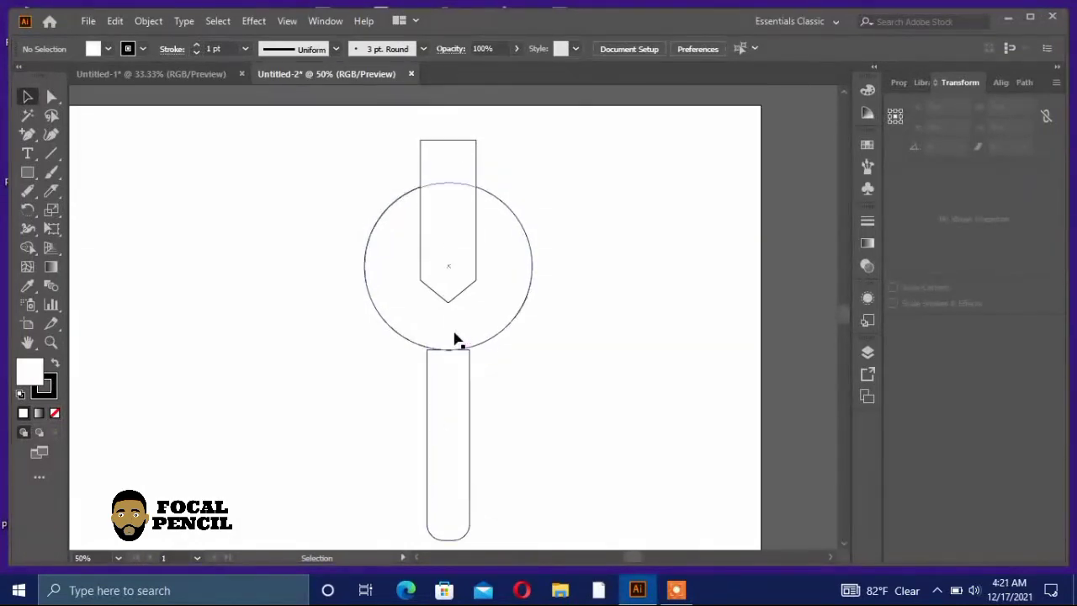
{"action": "scroll", "coordinate": [454, 338], "scroll_direction": "down", "scroll_amount": 1}
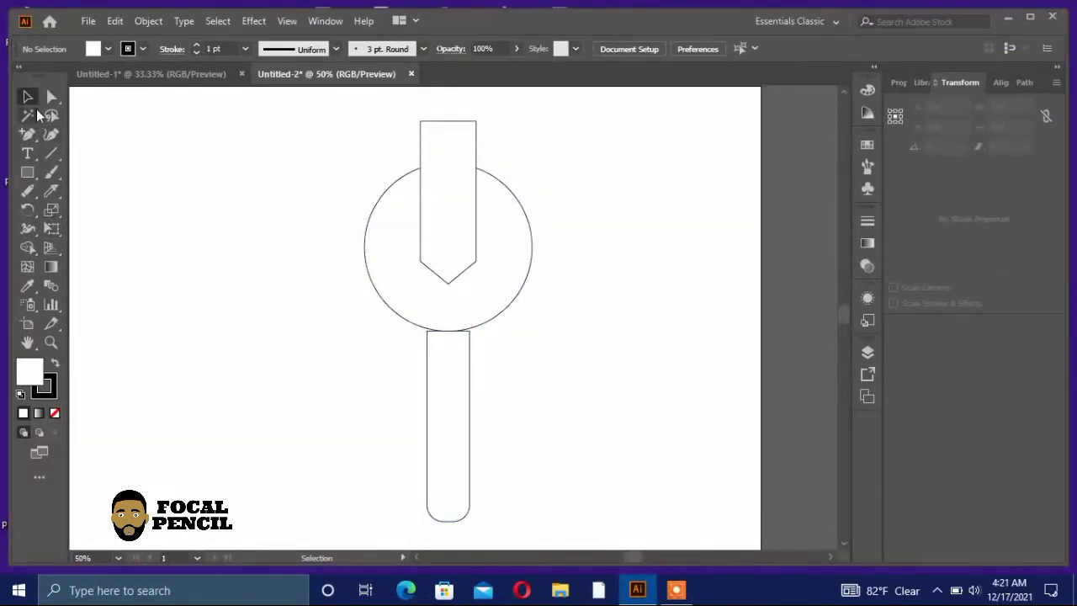
{"action": "left_click", "coordinate": [472, 414]}
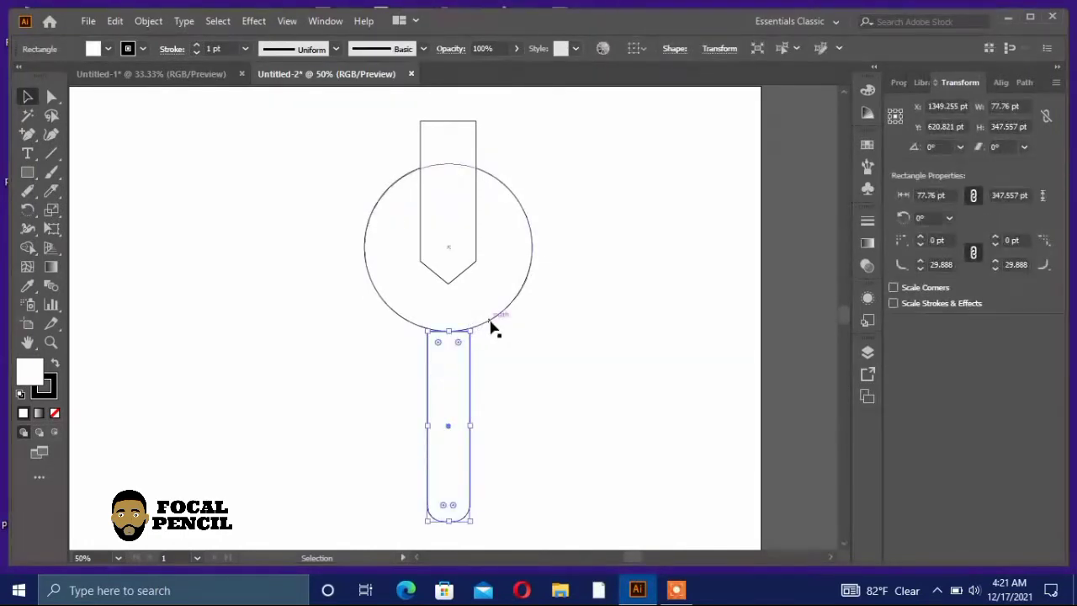
{"action": "left_click", "coordinate": [491, 321], "text": "shift"}
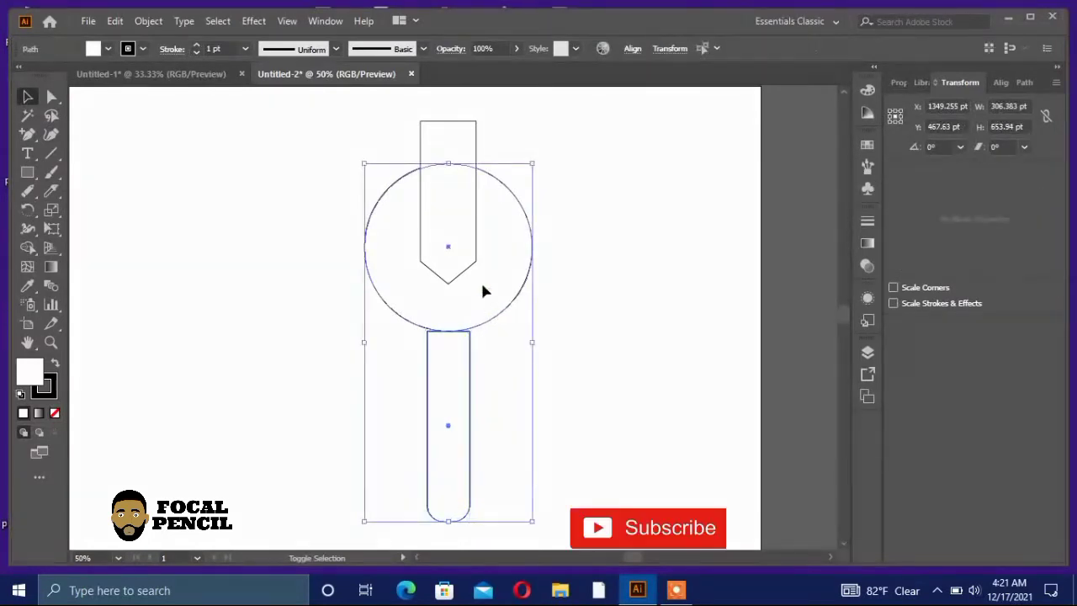
{"action": "left_click", "coordinate": [462, 275], "text": "shift"}
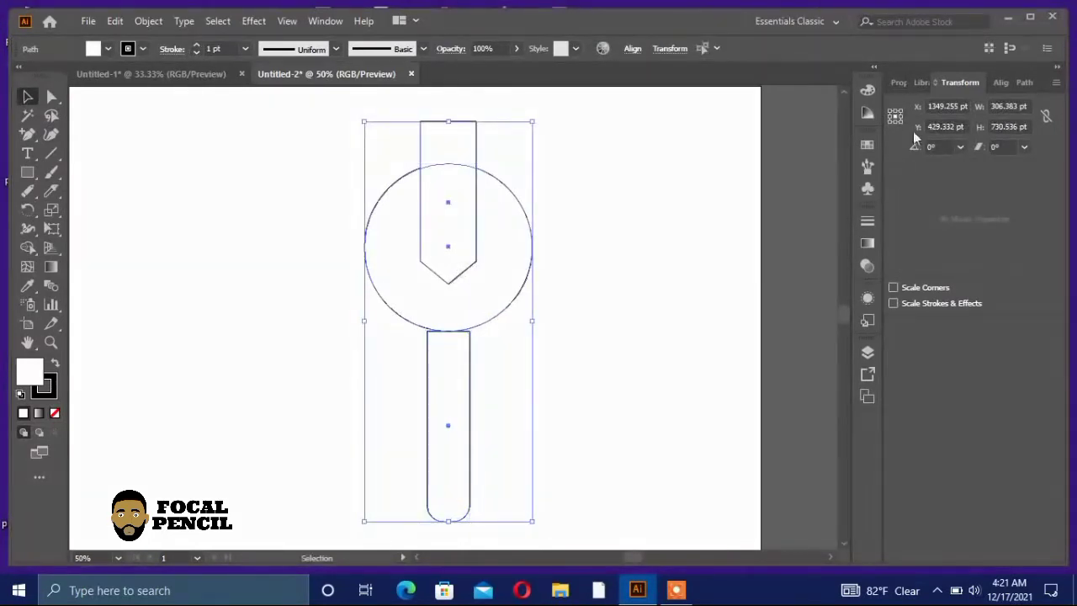
{"action": "left_click", "coordinate": [1021, 82]}
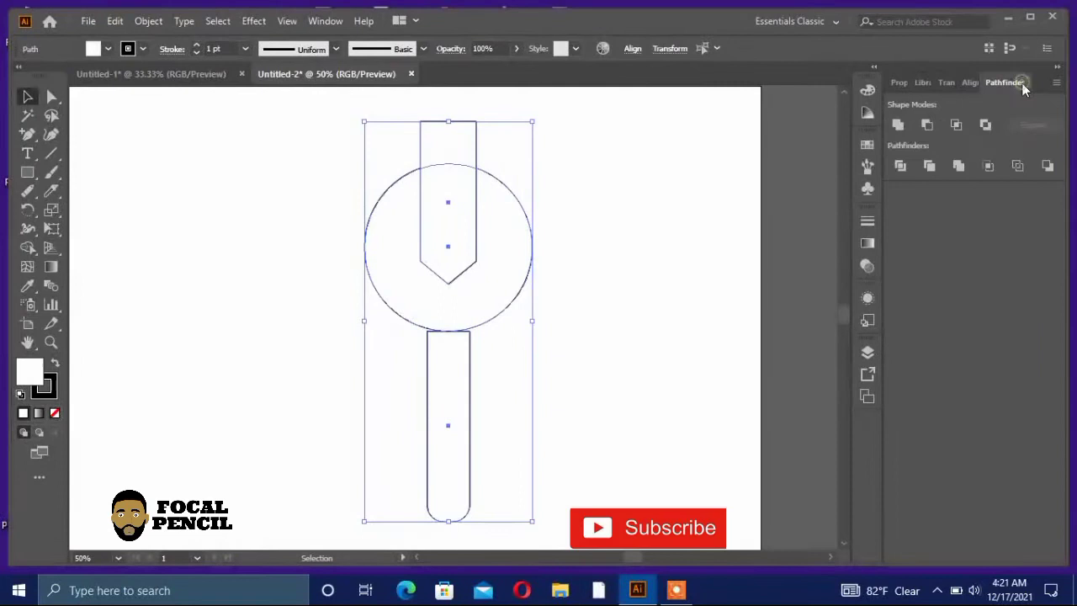
{"action": "left_click", "coordinate": [931, 124]}
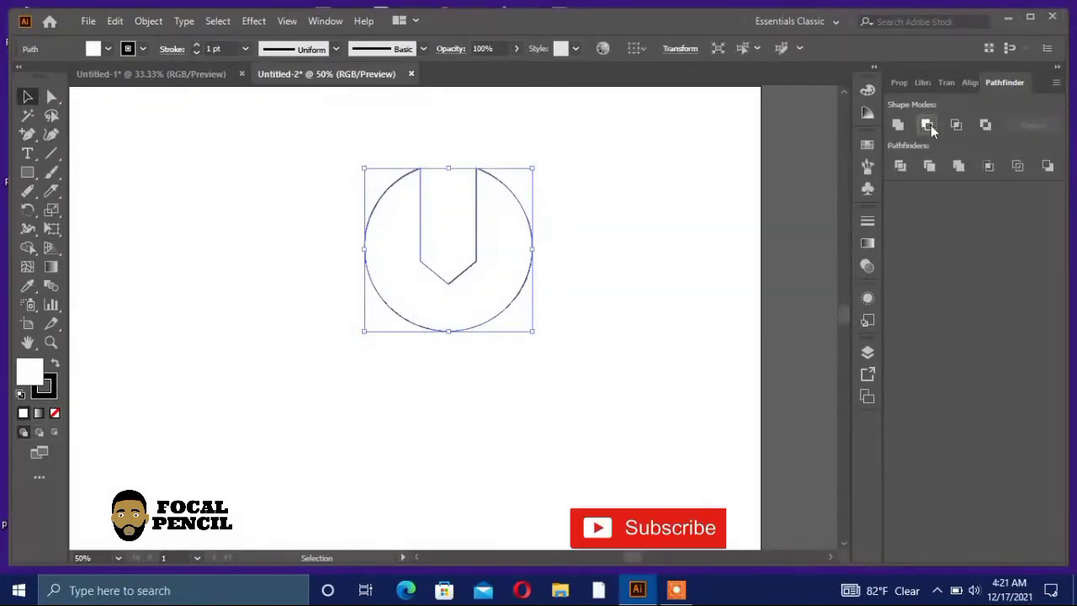
{"action": "key", "text": "ctrl+z"}
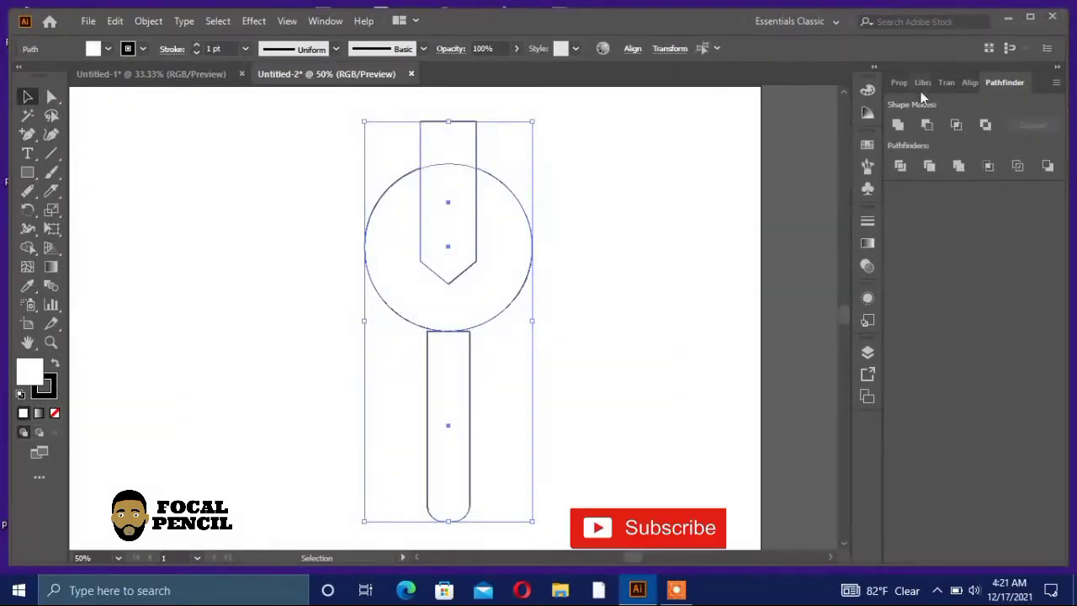
{"action": "left_click", "coordinate": [898, 125]}
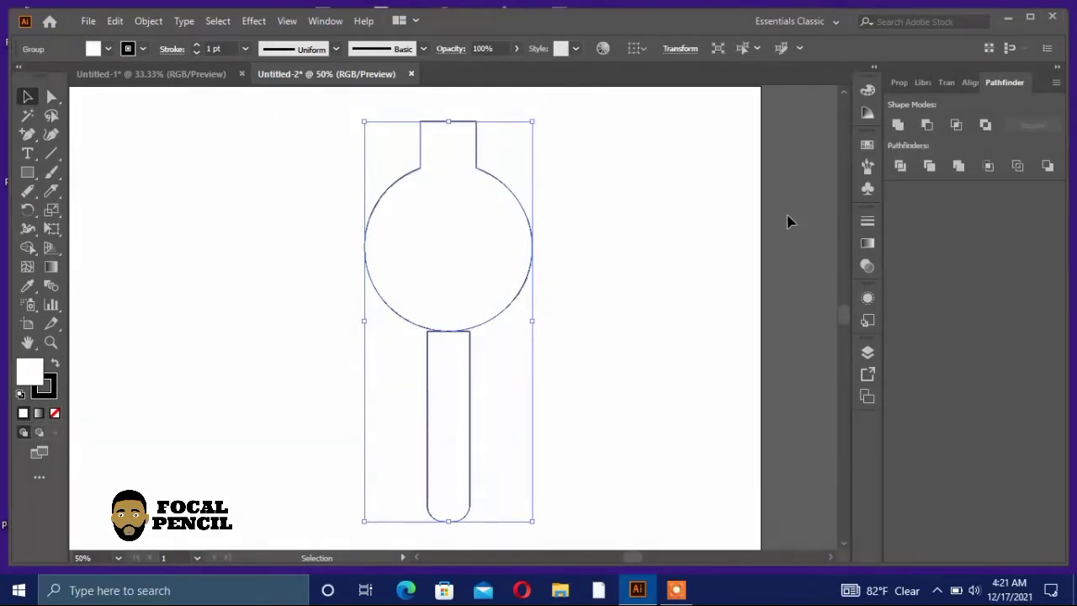
Undo the Unite and use Minus Front to cut the pointed rectangle out of the circle, leaving the handle separate
{"action": "key", "text": "ctrl+z"}
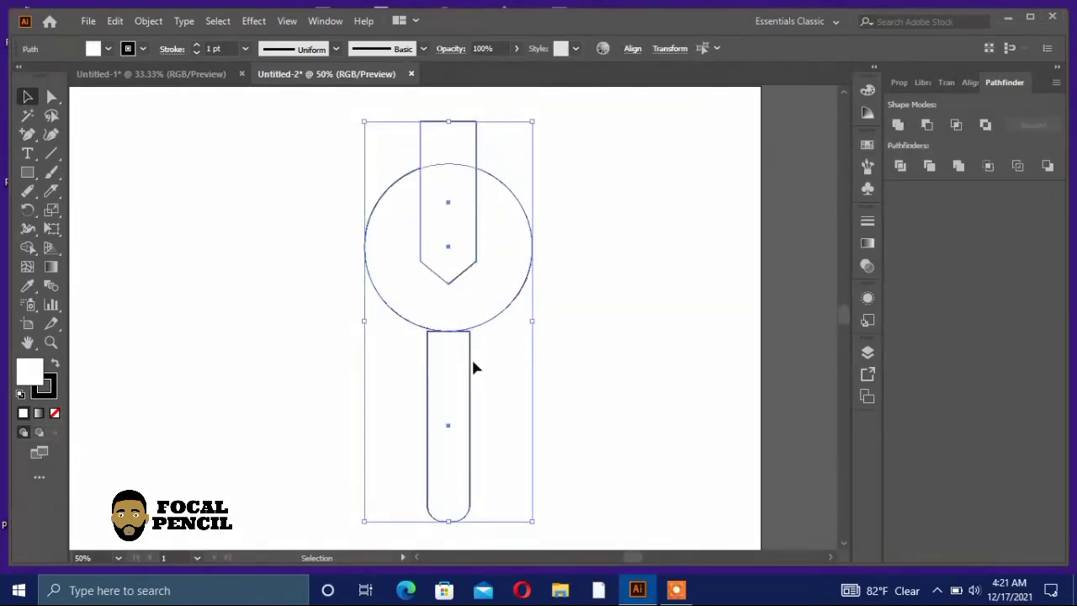
{"action": "left_click", "coordinate": [652, 311]}
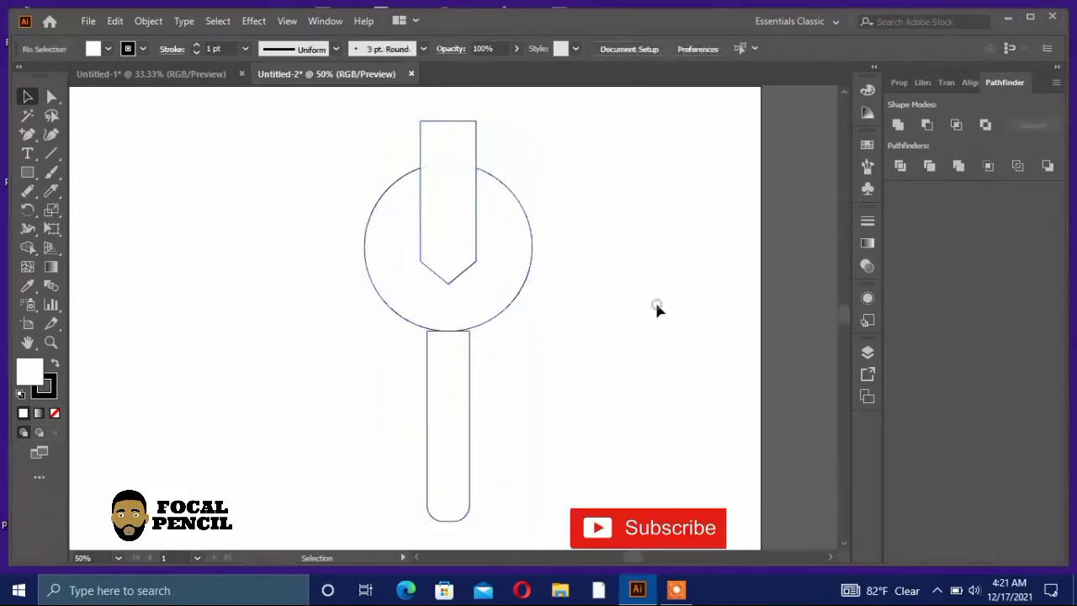
{"action": "left_click", "coordinate": [477, 248]}
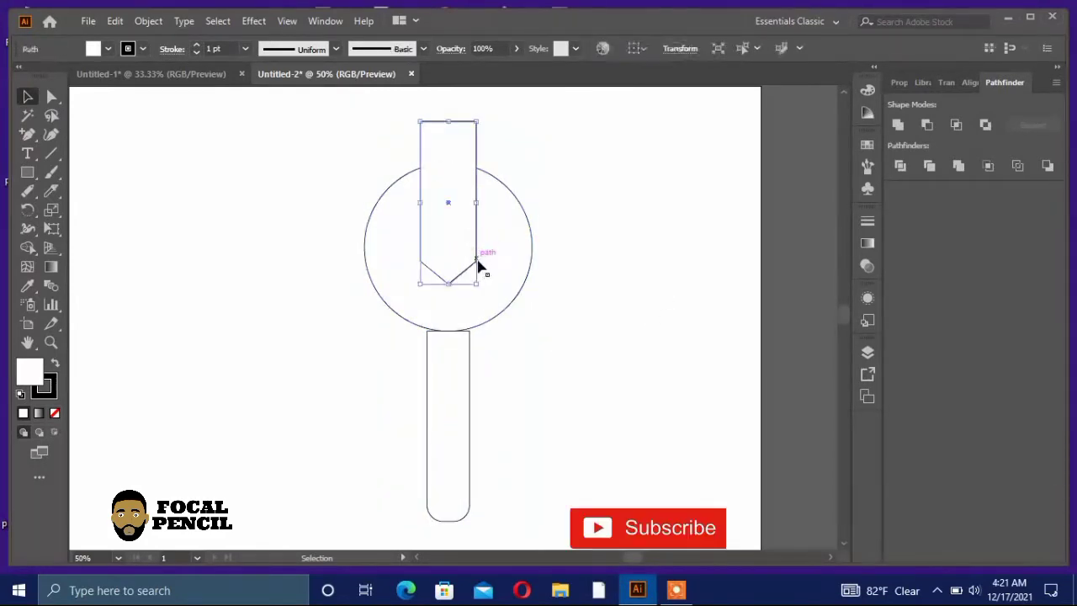
{"action": "left_click", "coordinate": [510, 303], "text": "shift"}
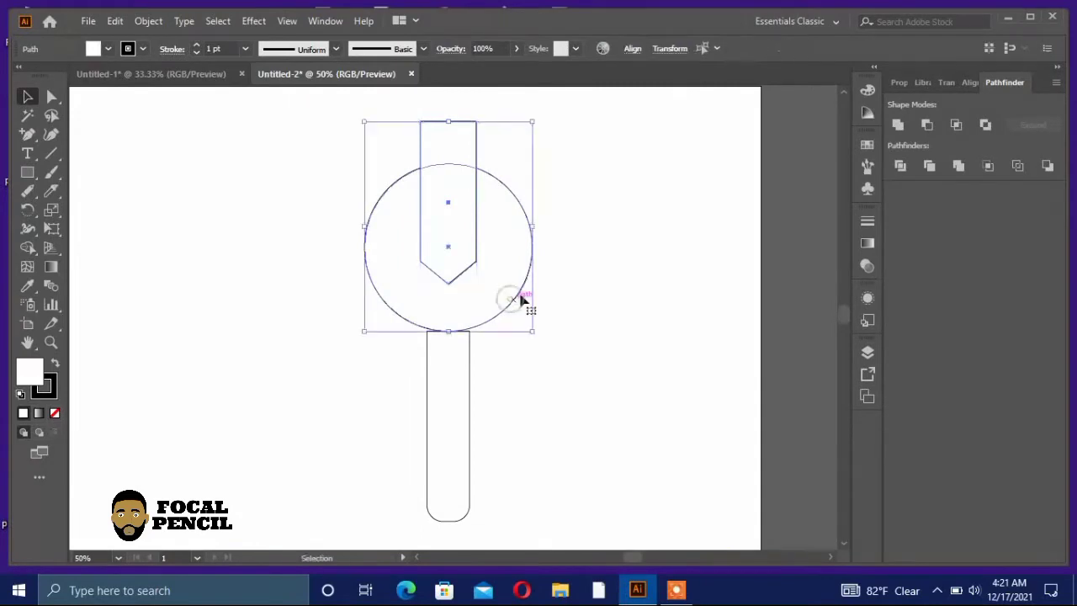
{"action": "left_click", "coordinate": [927, 125]}
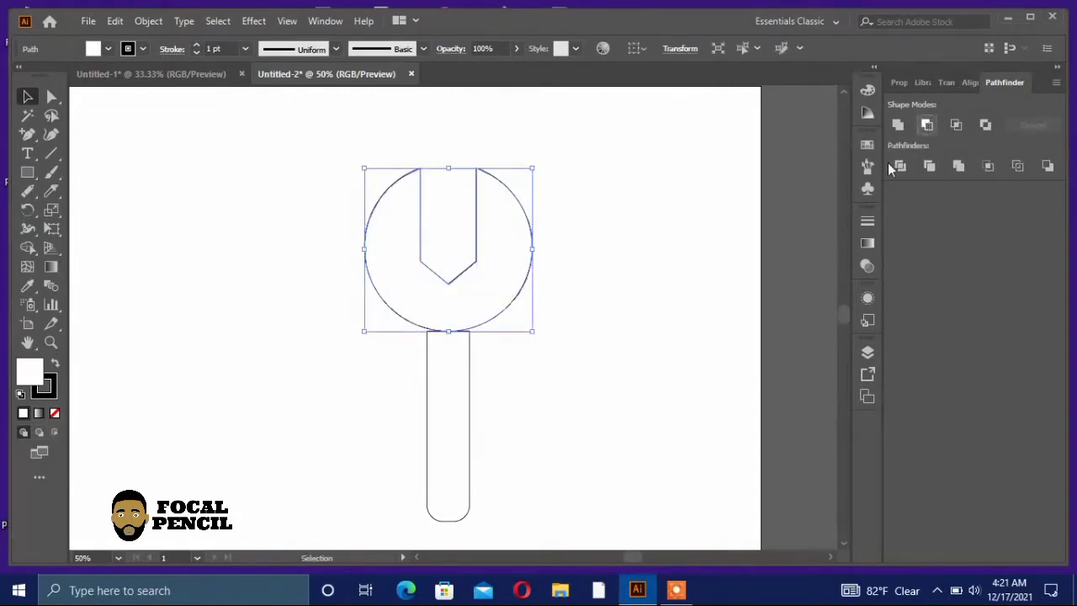
{"action": "left_click", "coordinate": [654, 367]}
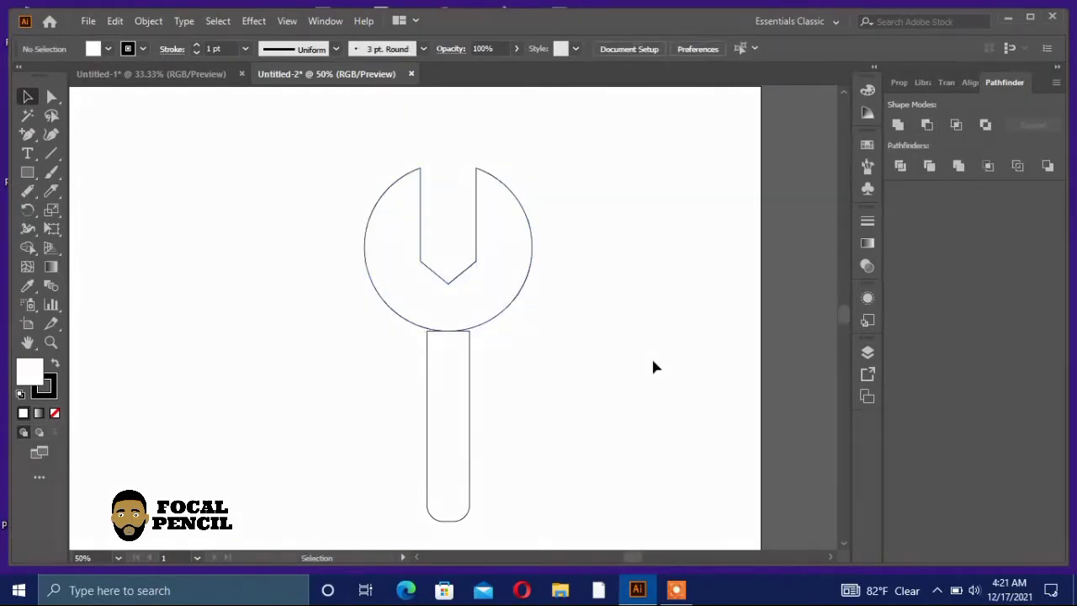
Select the notched head and the handle, combine them with Unite and deselect the result
{"action": "left_click", "coordinate": [449, 334]}
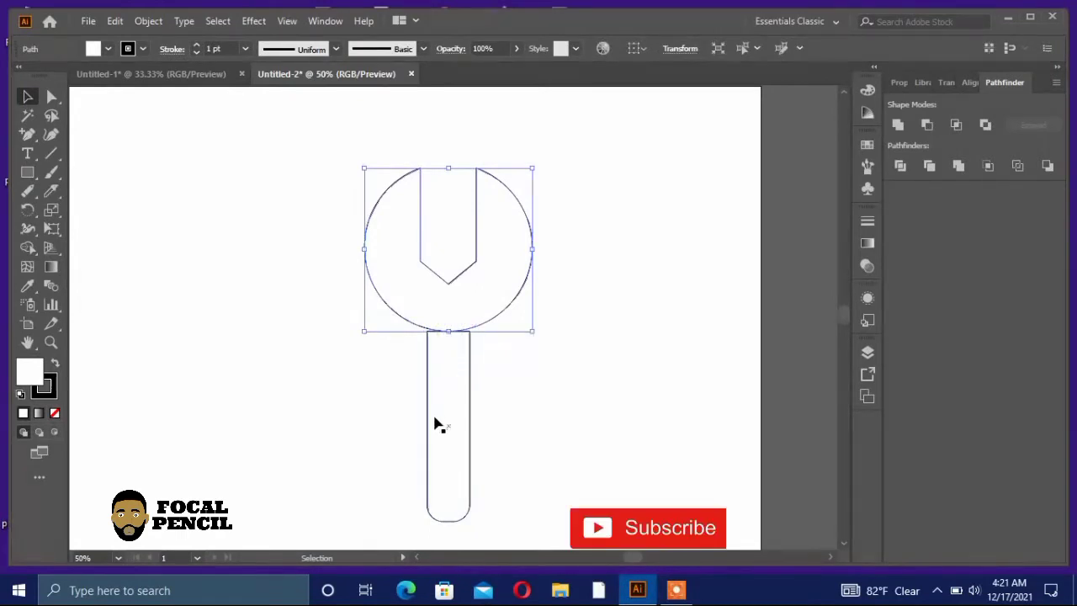
{"action": "left_click", "coordinate": [425, 376], "text": "shift"}
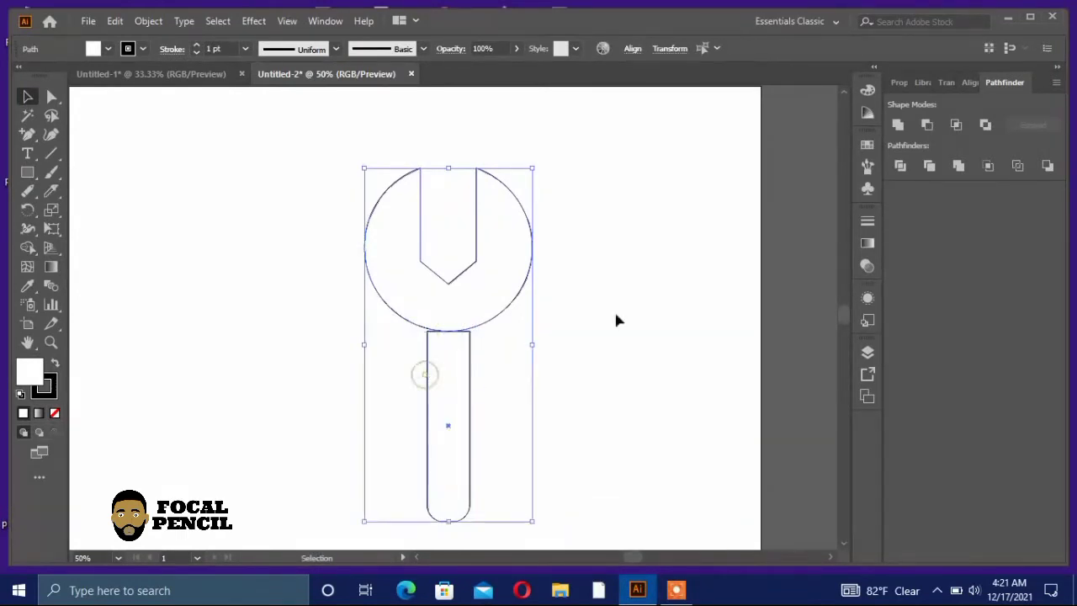
{"action": "left_click", "coordinate": [895, 128]}
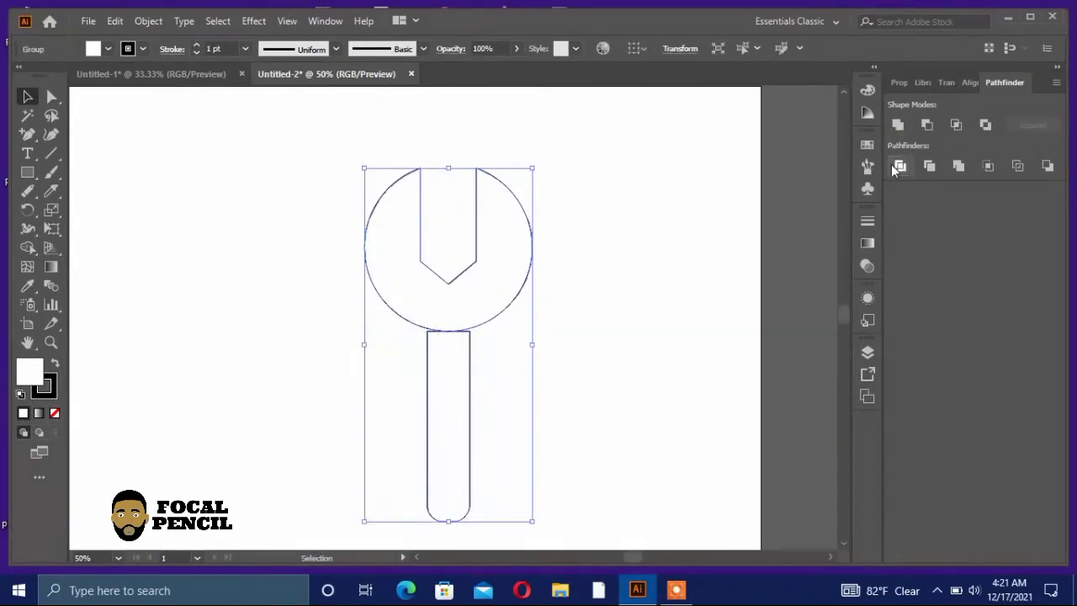
{"action": "left_click", "coordinate": [636, 264]}
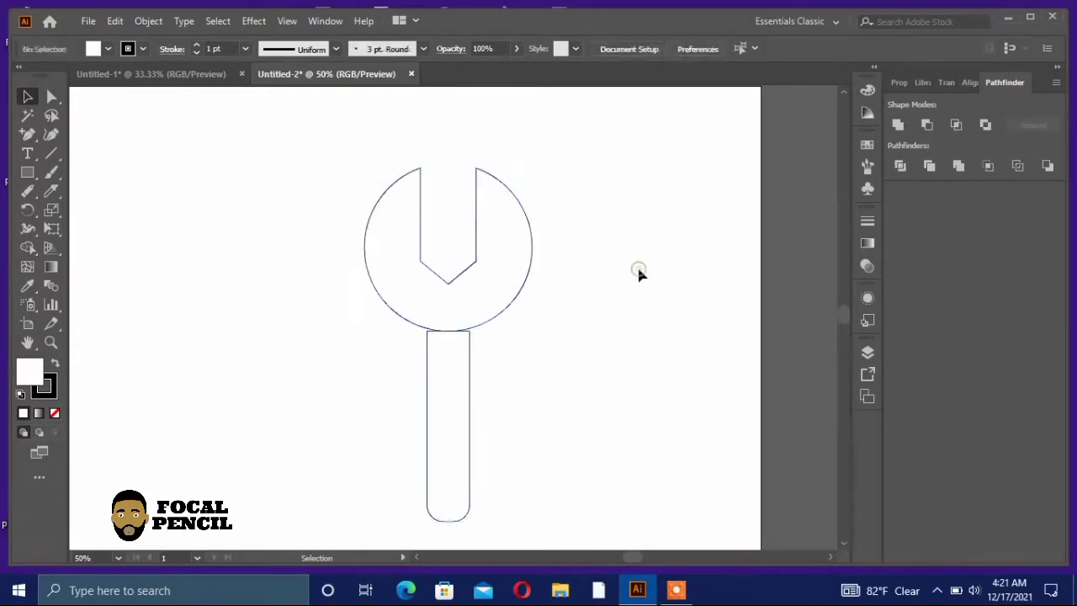
Try Minus Front on the combined wrench group, undo it and deselect the wrench
{"action": "left_click", "coordinate": [448, 334]}
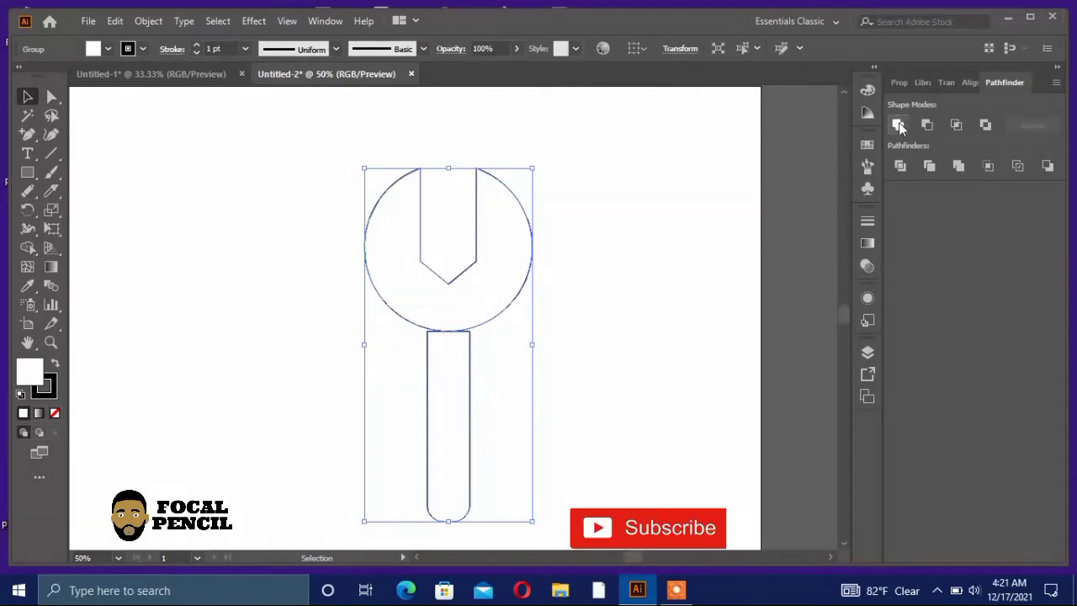
{"action": "left_click", "coordinate": [927, 125]}
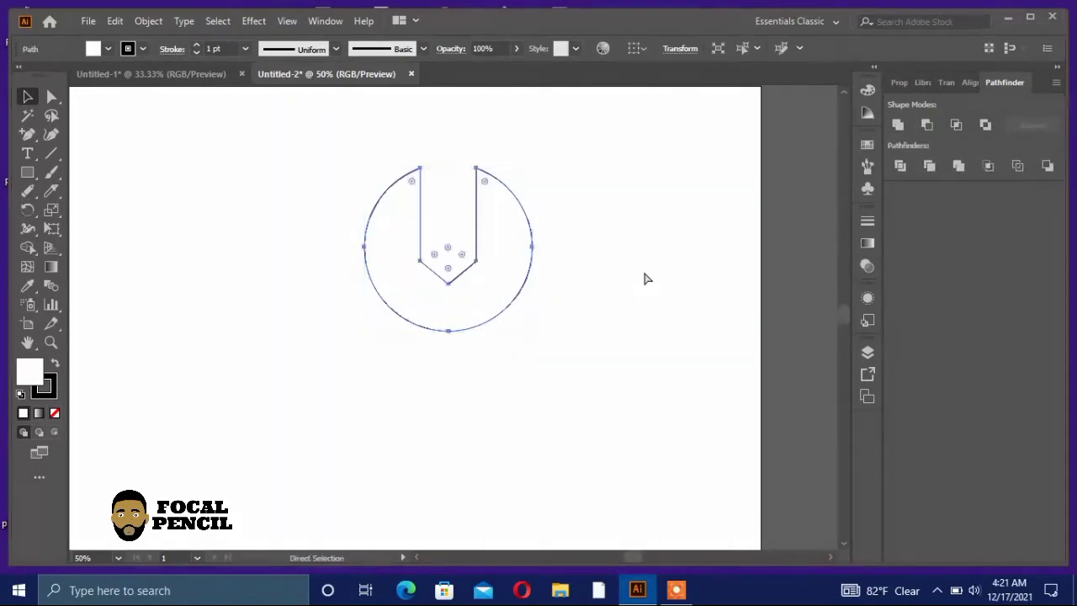
{"action": "key", "text": "ctrl+z"}
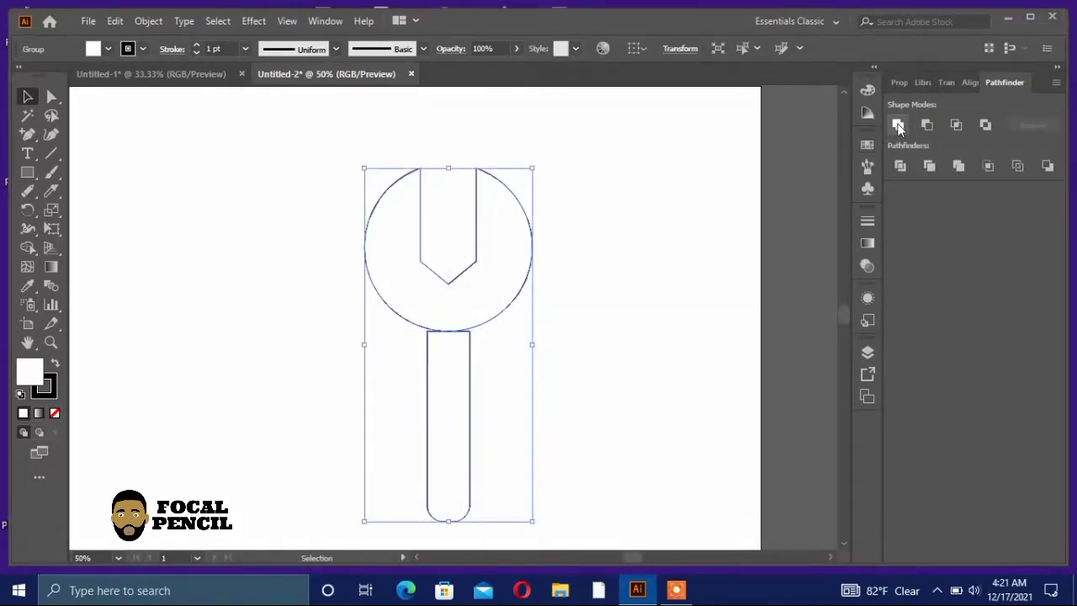
{"action": "left_click", "coordinate": [595, 324]}
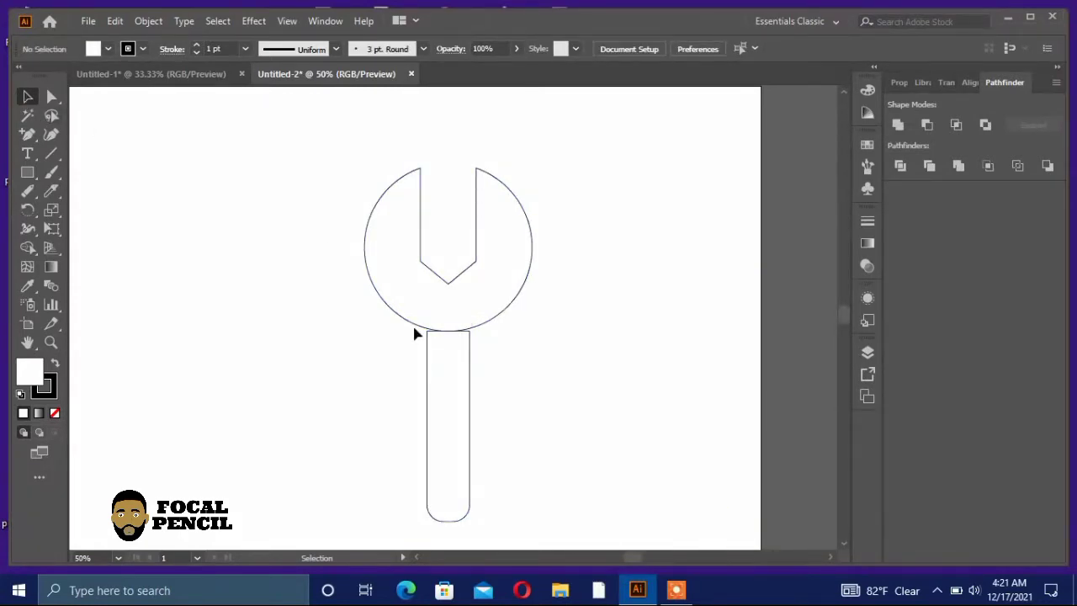
{"action": "left_click", "coordinate": [456, 360]}
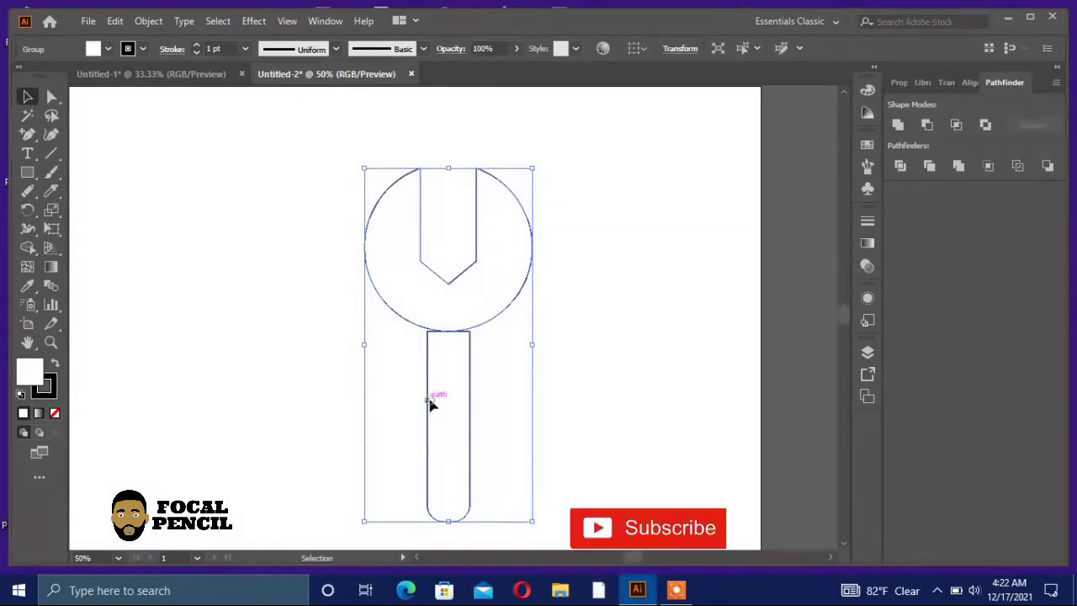
{"action": "mouse_move", "coordinate": [427, 399]}
{"action": "left_mouse_down"}
{"action": "mouse_move", "coordinate": [430, 382]}
{"action": "mouse_move", "coordinate": [428, 402]}
{"action": "left_mouse_up"}
{"action": "left_click", "coordinate": [740, 328]}
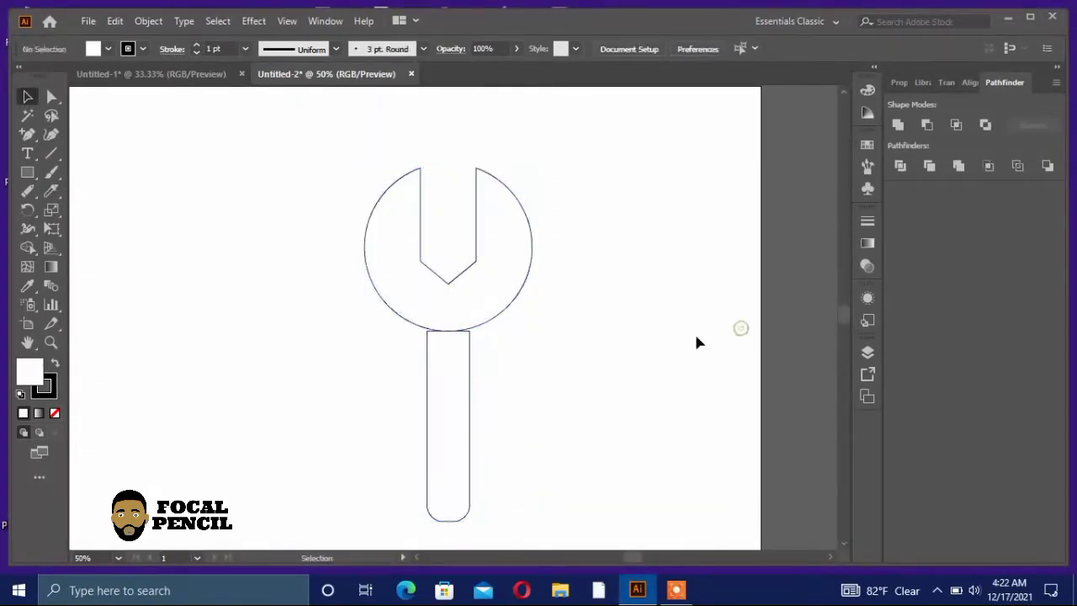
Move the wrench to the right side of the artboard and scale it down proportionally about its centre
{"action": "left_click", "coordinate": [459, 281]}
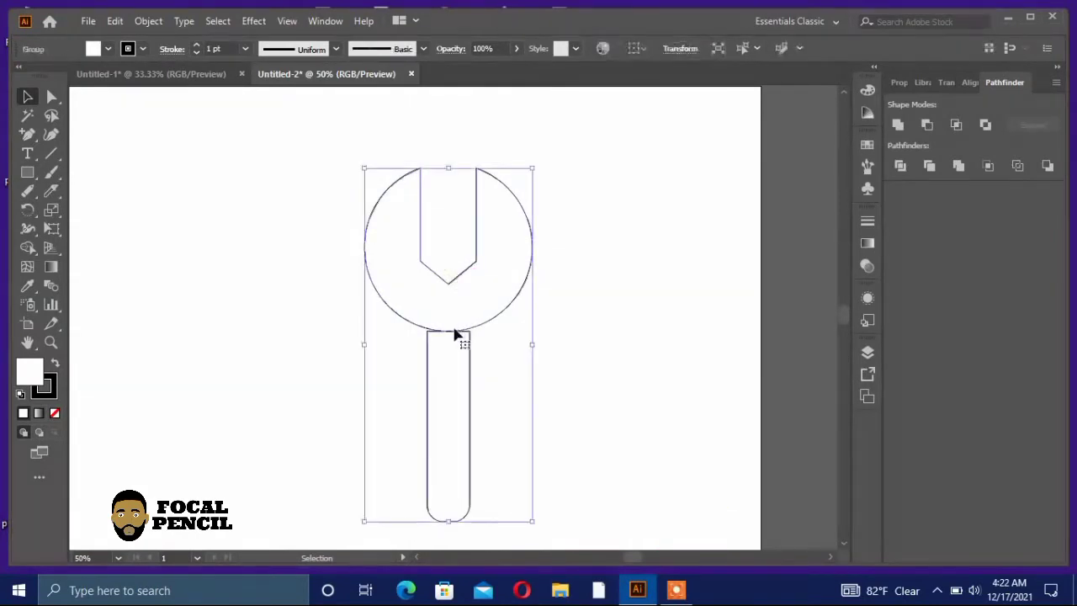
{"action": "left_click_drag", "start_coordinate": [450, 324], "coordinate": [618, 272]}
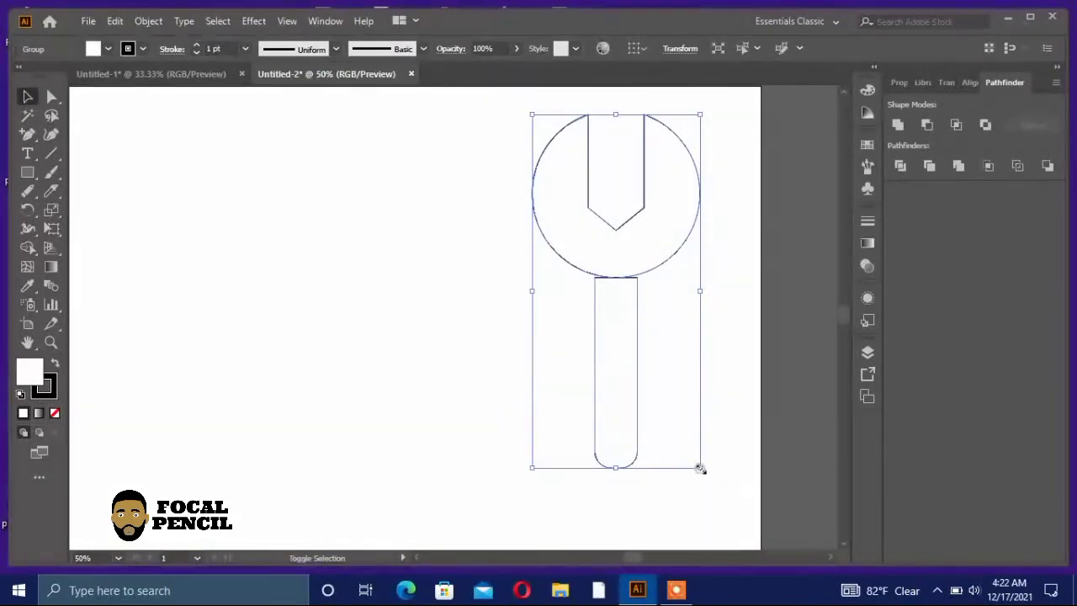
{"action": "left_click_drag", "start_coordinate": [700, 469], "coordinate": [684, 434]}
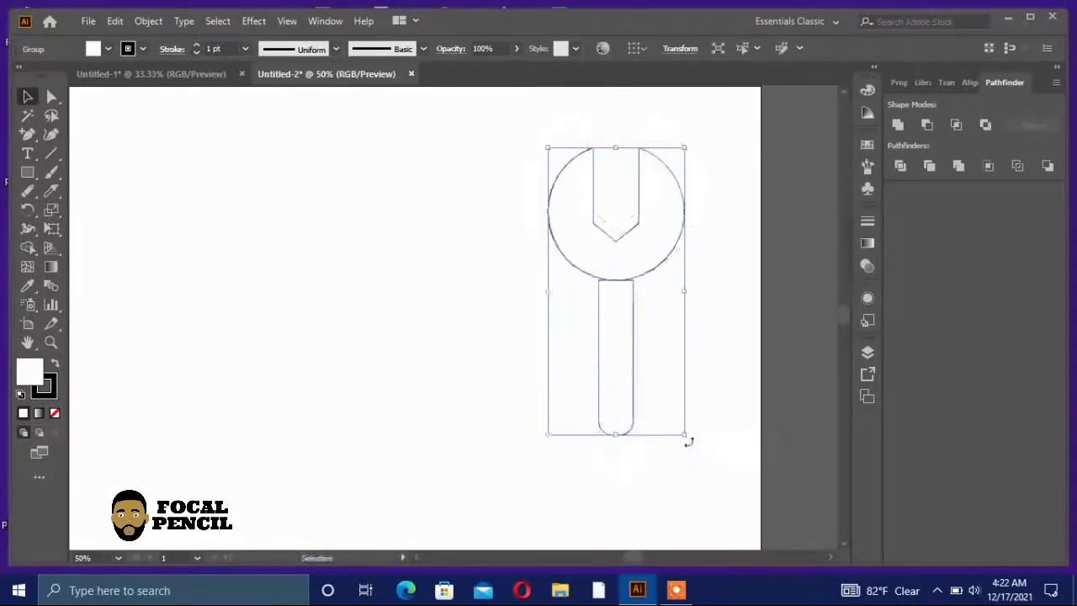
{"action": "left_click", "coordinate": [705, 377]}
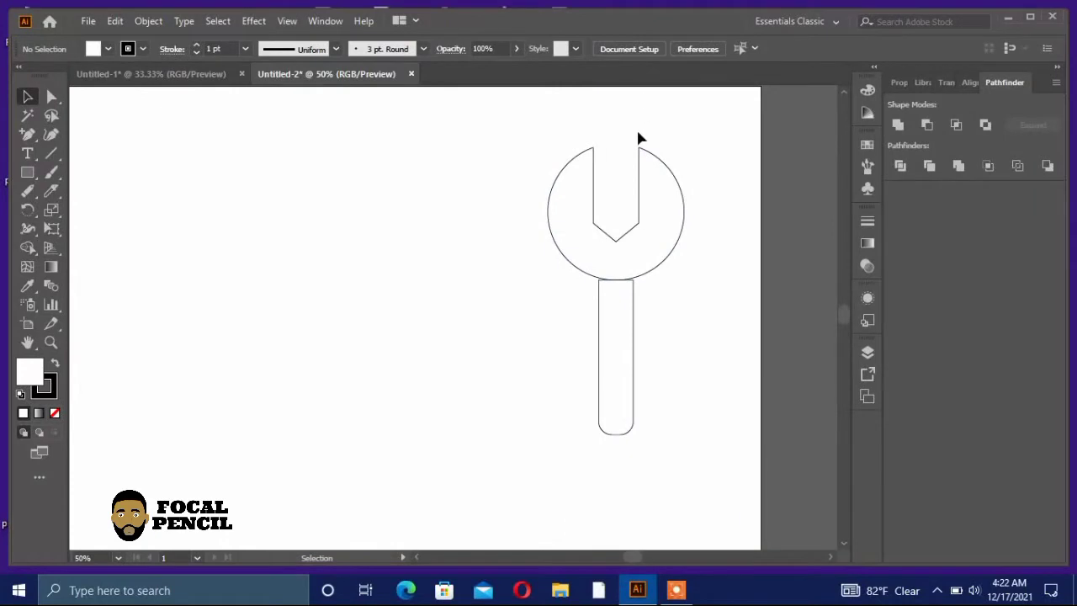
Round the two sharp outer tips of the wrench's jaws and deselect the shape
{"action": "left_click", "coordinate": [637, 150]}
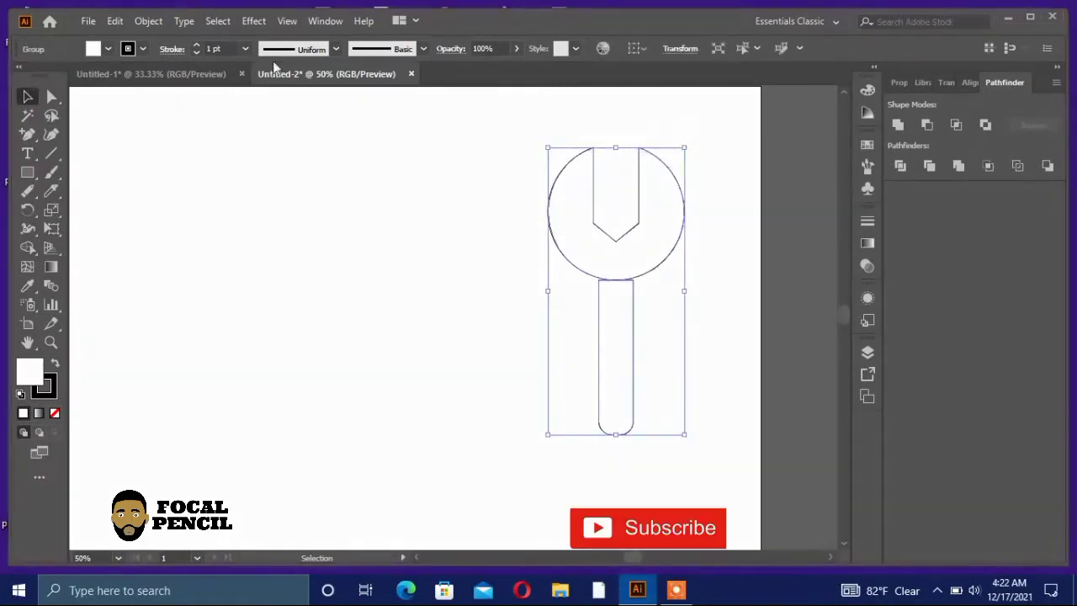
{"action": "left_click", "coordinate": [51, 96]}
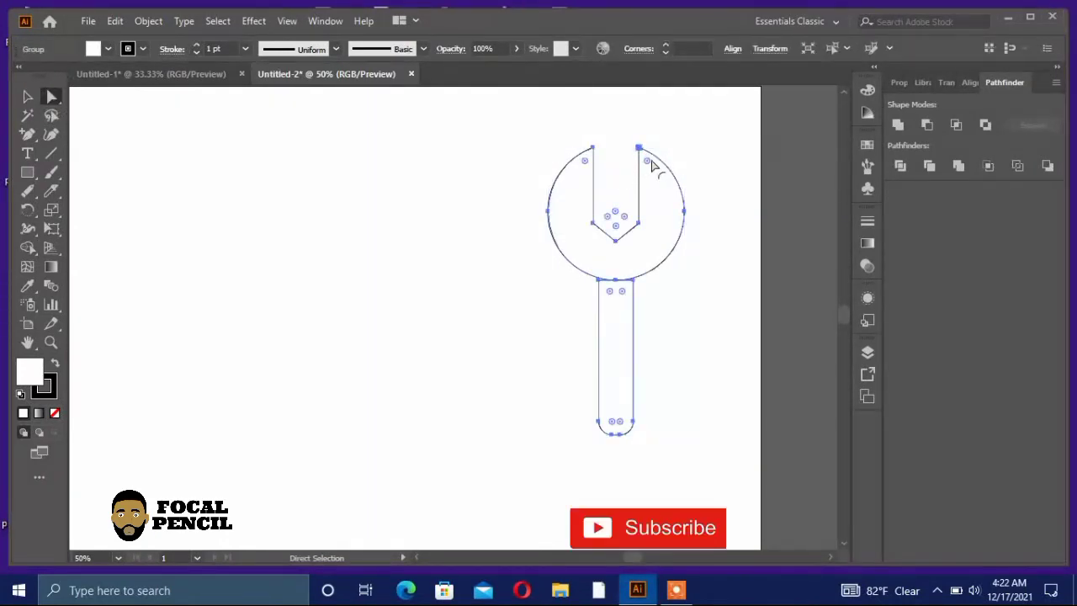
{"action": "left_click_drag", "start_coordinate": [647, 165], "coordinate": [646, 166]}
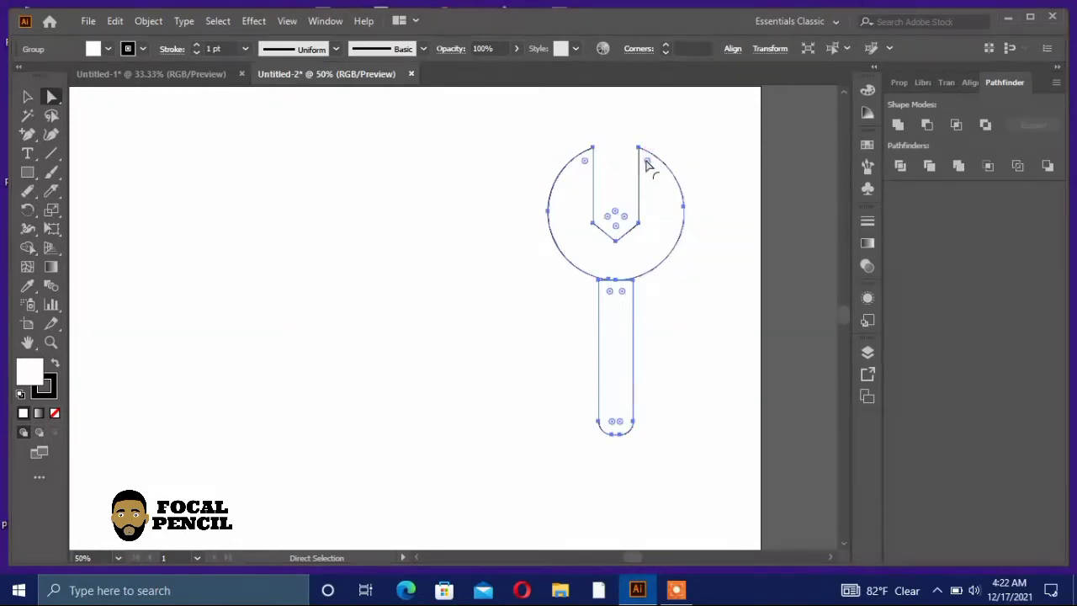
{"action": "left_click_drag", "start_coordinate": [644, 168], "coordinate": [587, 166]}
{"action": "left_click", "coordinate": [532, 166]}
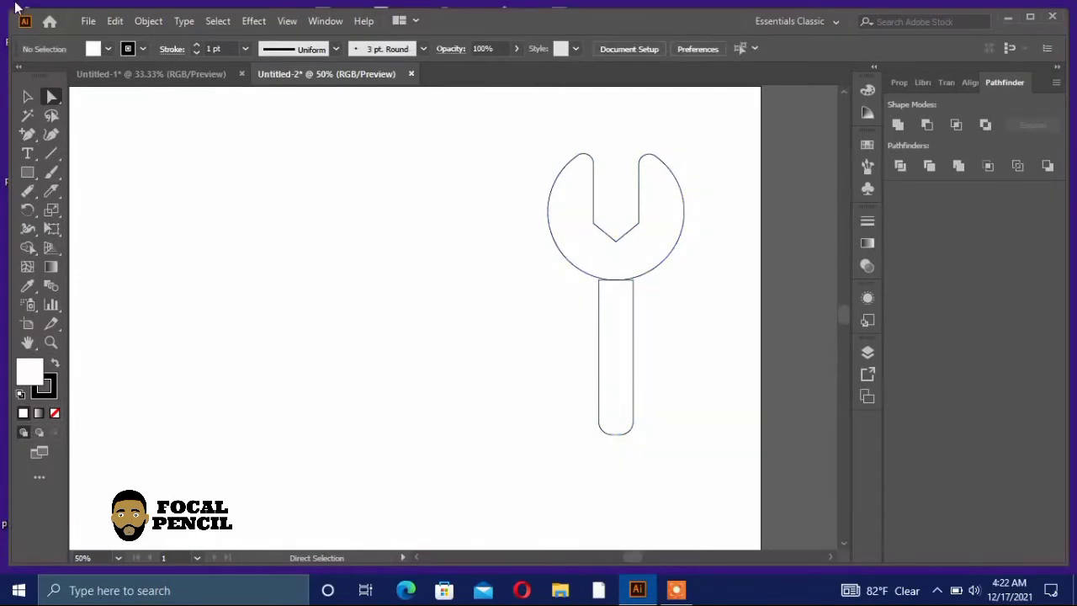
{"action": "left_click", "coordinate": [28, 96]}
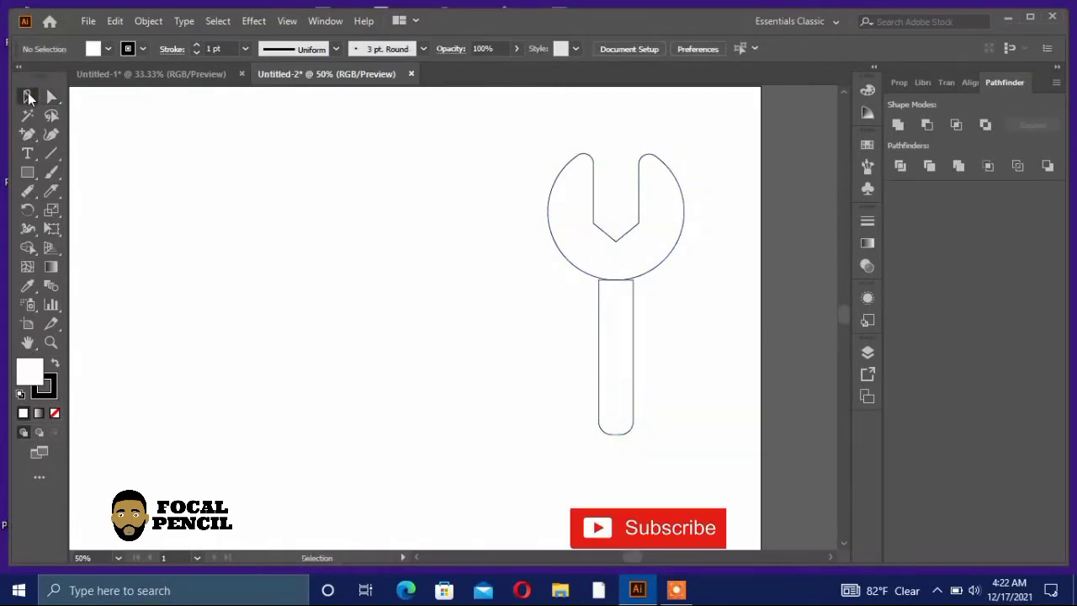
Draw a large circle about 585 pt in diameter from its centre on the empty area left of the wrench
{"action": "left_click", "coordinate": [27, 173]}
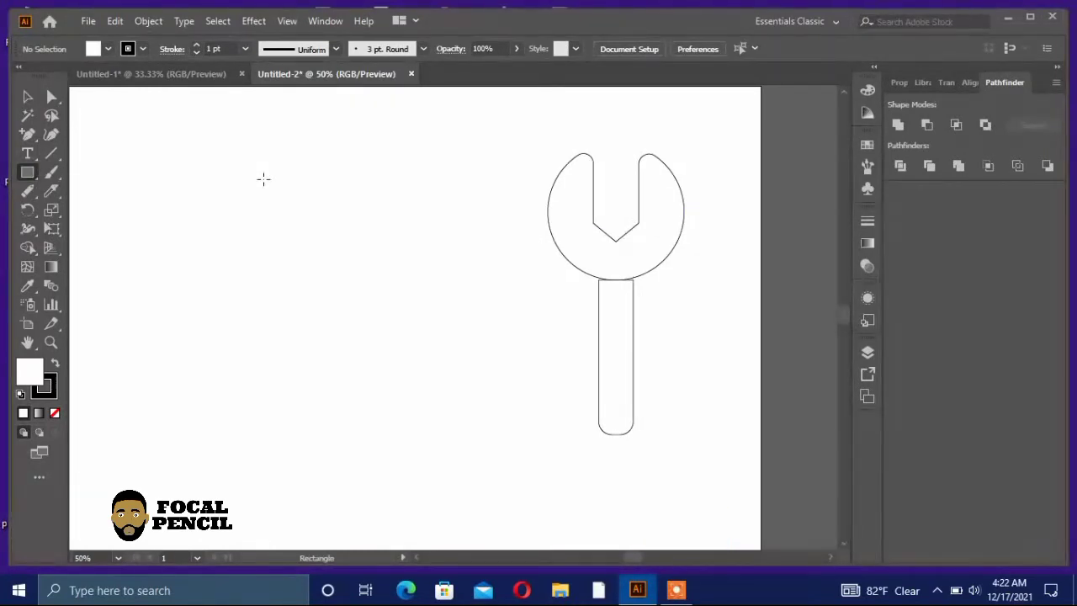
{"action": "left_click", "coordinate": [34, 169]}
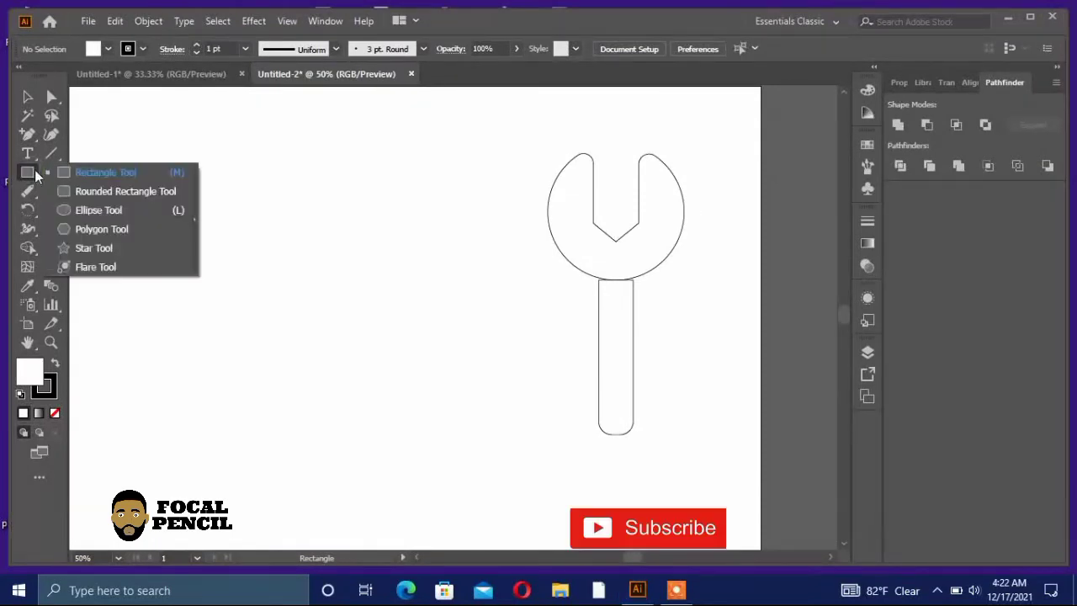
{"action": "left_click", "coordinate": [108, 210]}
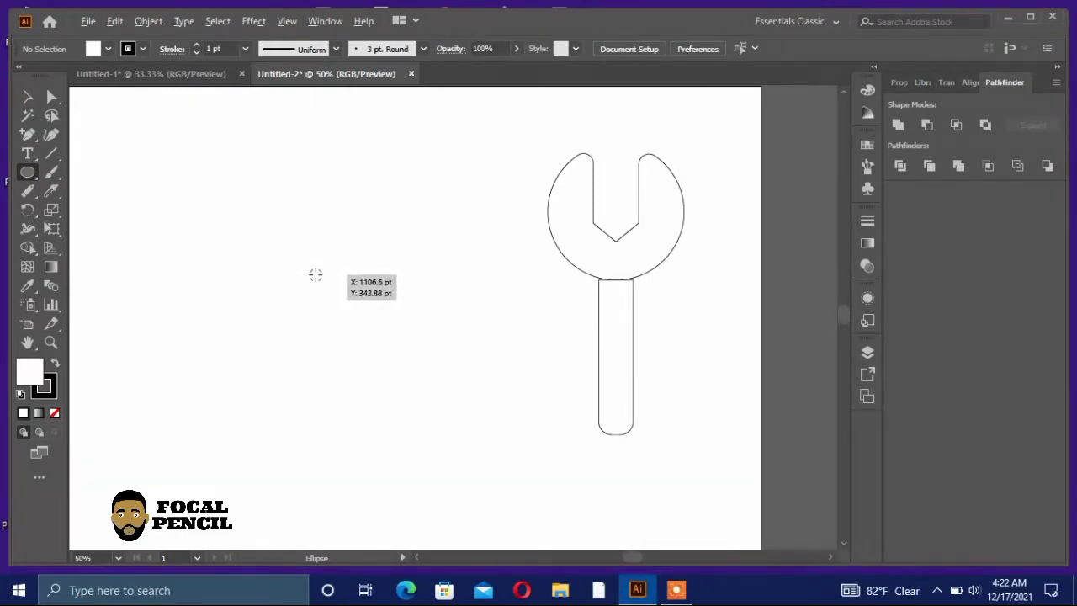
{"action": "left_click_drag", "start_coordinate": [316, 273], "coordinate": [434, 432]}
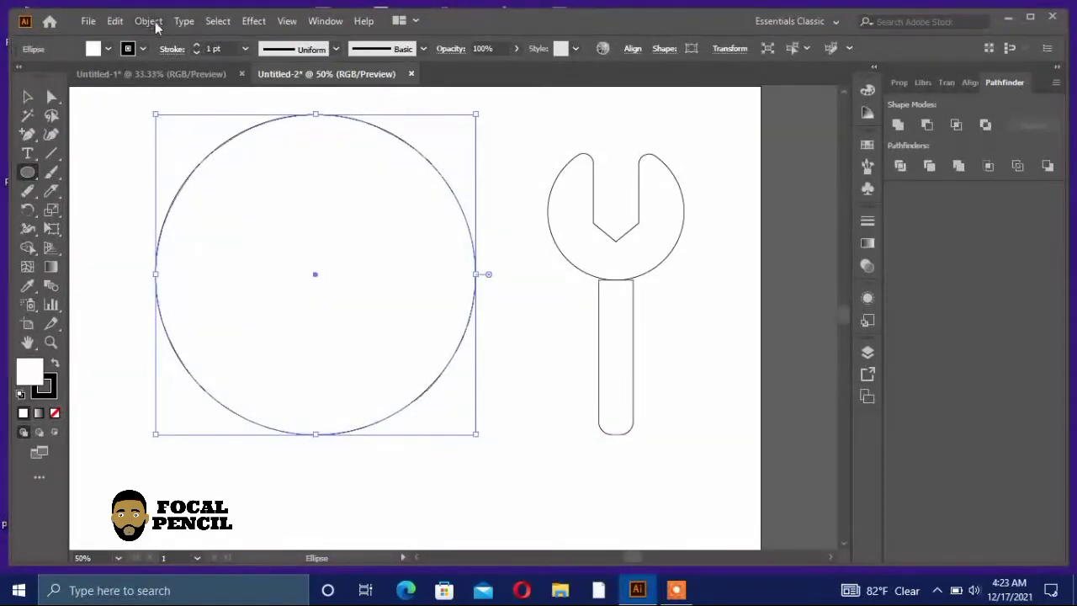
Copy the large circle, paste it in front and scale the copy down about its centre to form a smaller concentric circle
{"action": "left_click", "coordinate": [118, 22]}
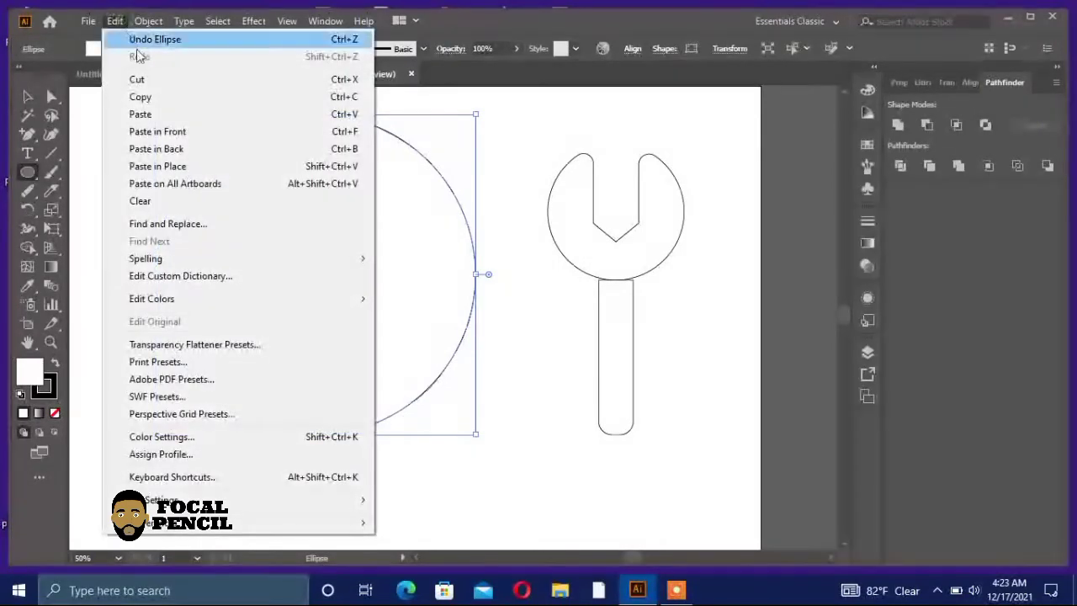
{"action": "left_click", "coordinate": [157, 96]}
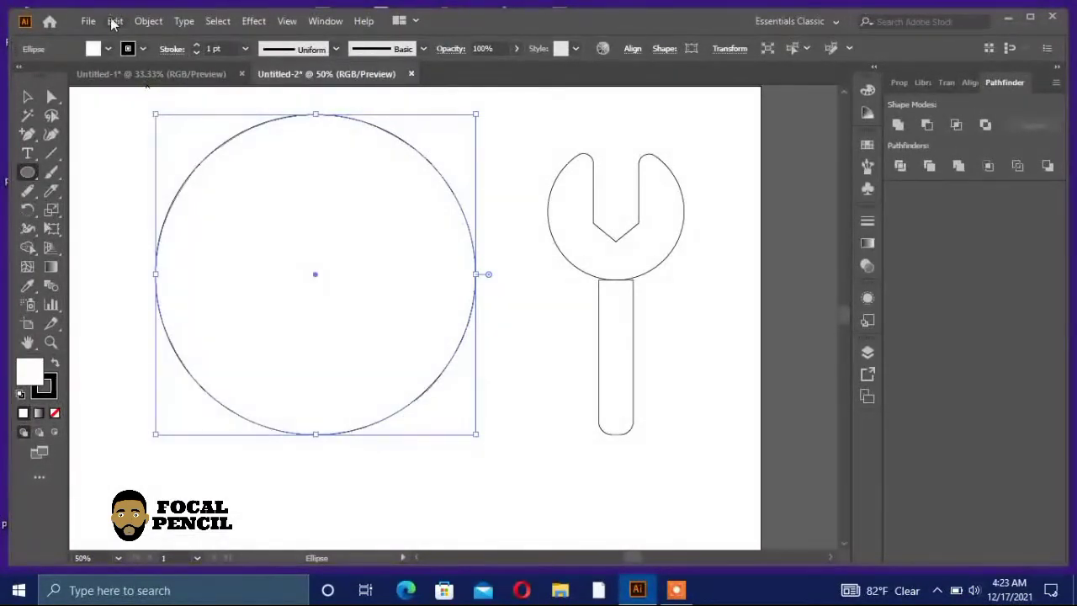
{"action": "left_click", "coordinate": [115, 21]}
{"action": "left_click", "coordinate": [169, 132]}
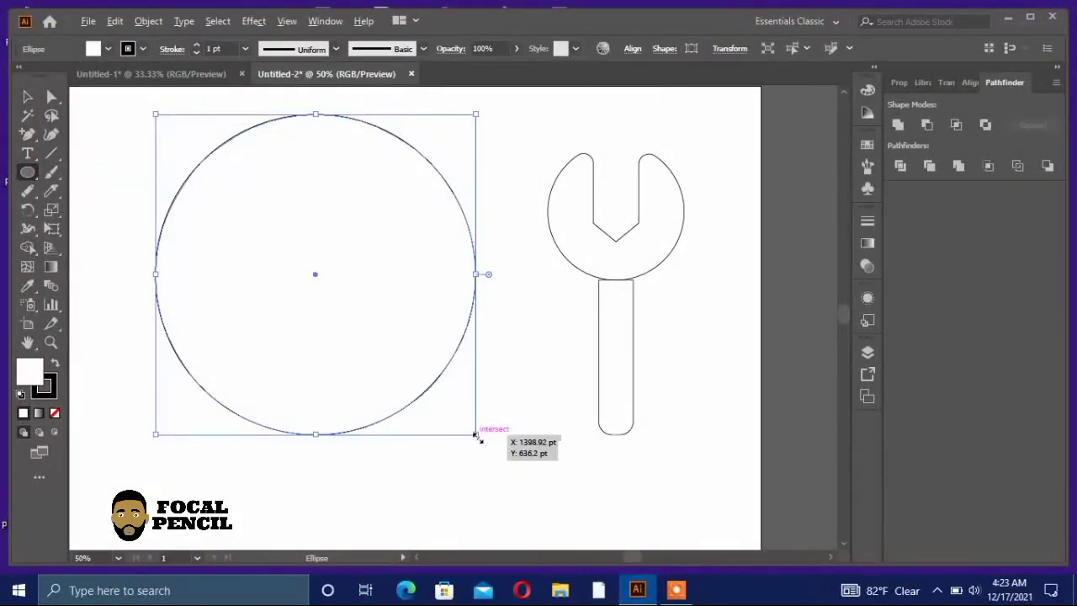
{"action": "left_click_drag", "start_coordinate": [476, 435], "coordinate": [455, 388]}
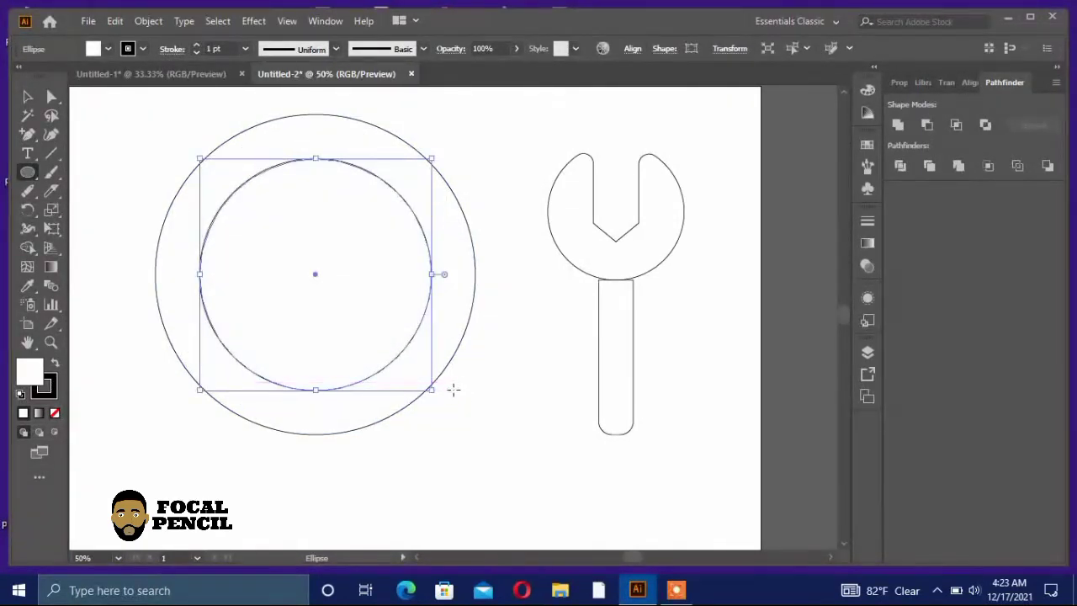
Copy the second circle, paste it in front and scale the copy down about its centre to form a third concentric circle
{"action": "left_click", "coordinate": [115, 21]}
{"action": "left_click", "coordinate": [139, 95]}
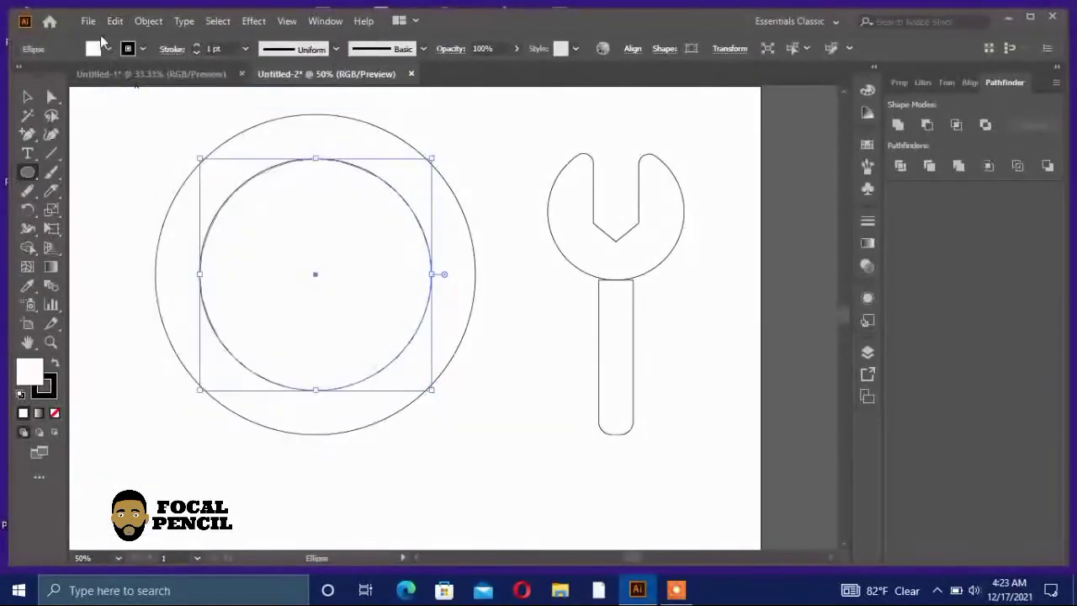
{"action": "left_click", "coordinate": [90, 20]}
{"action": "left_click", "coordinate": [122, 20]}
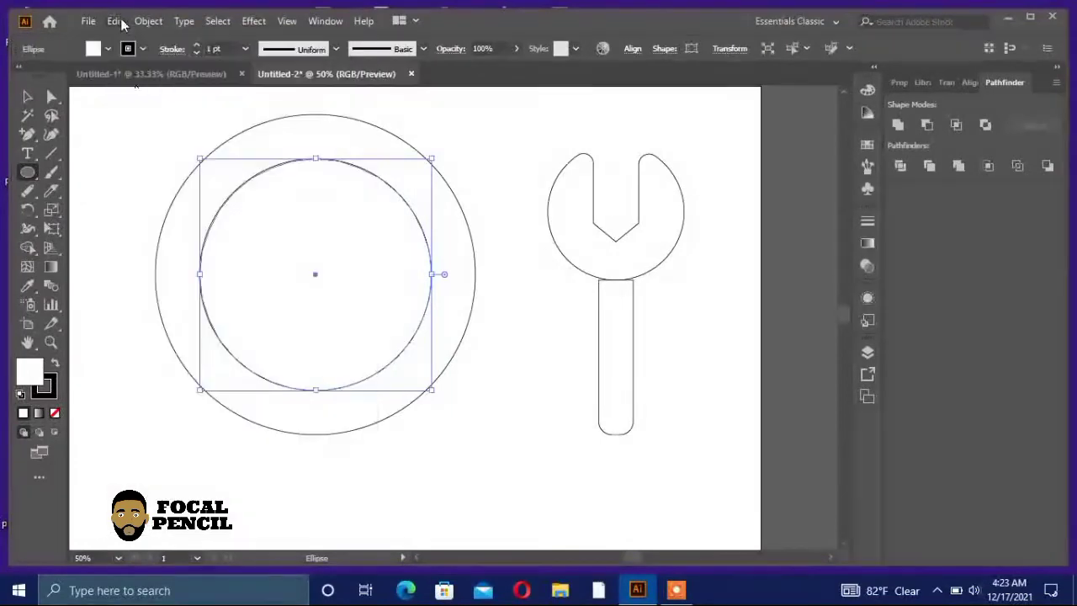
{"action": "left_click", "coordinate": [116, 21]}
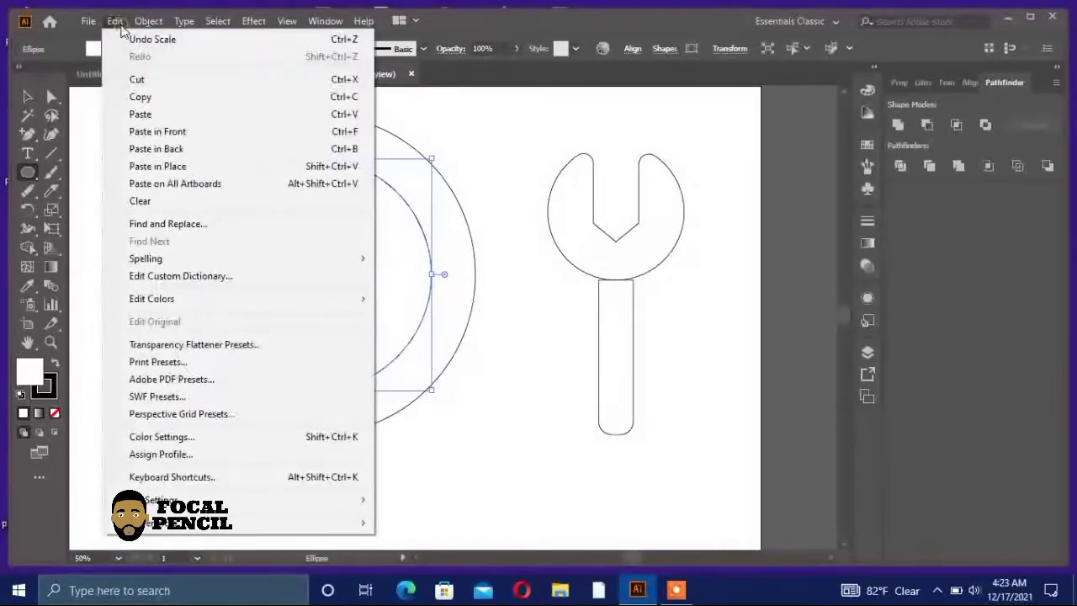
{"action": "left_click", "coordinate": [156, 132]}
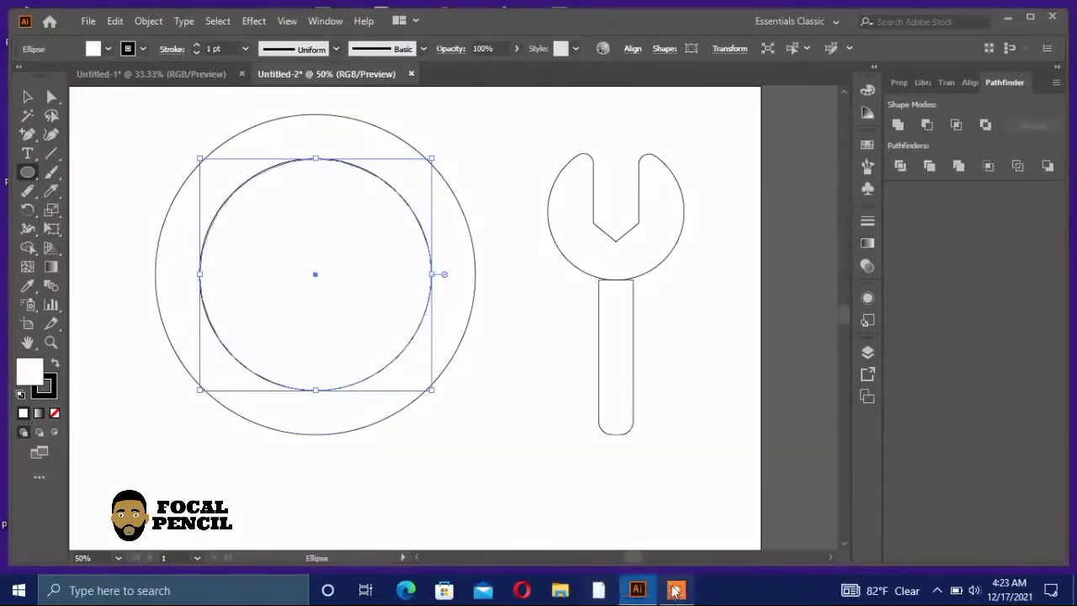
{"action": "mouse_move", "coordinate": [675, 592]}
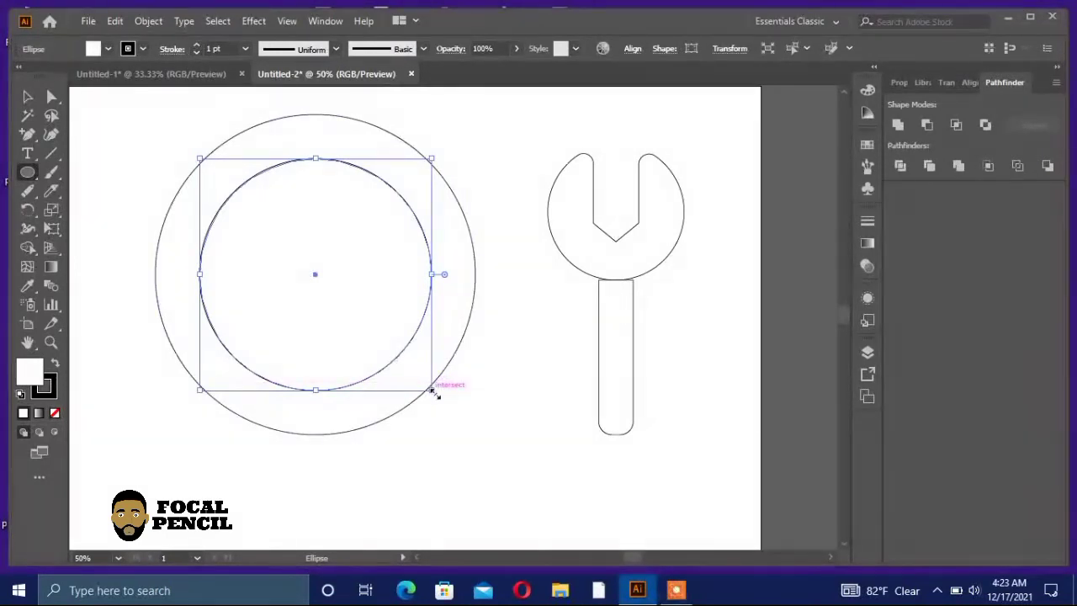
{"action": "left_click_drag", "start_coordinate": [432, 390], "coordinate": [423, 366]}
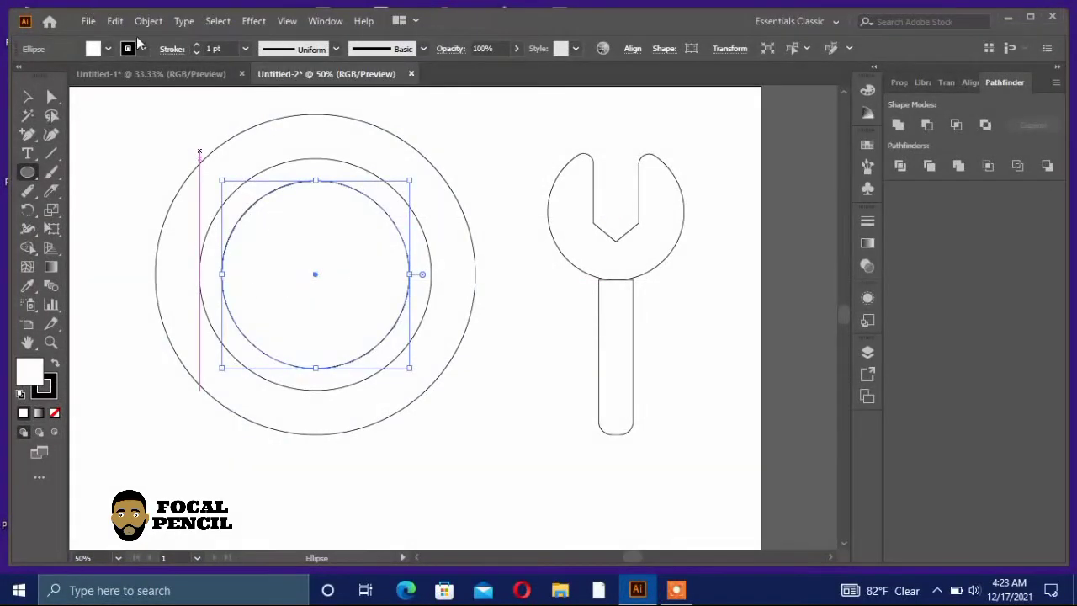
Copy the third circle, paste it in front and scale the copy down slightly about its centre to form a fourth concentric circle
{"action": "left_click", "coordinate": [115, 21]}
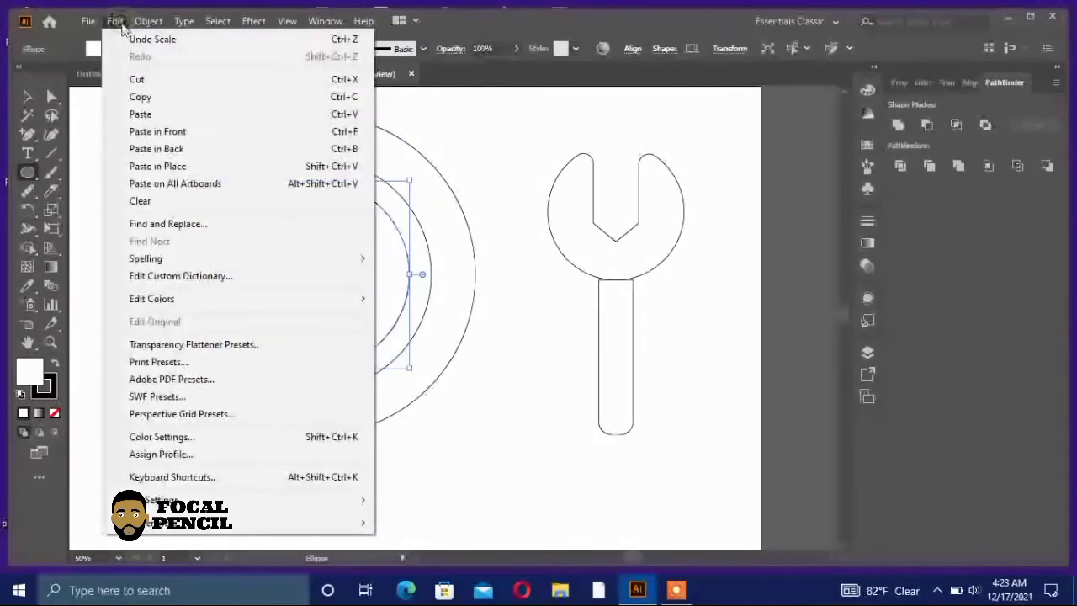
{"action": "left_click", "coordinate": [162, 99]}
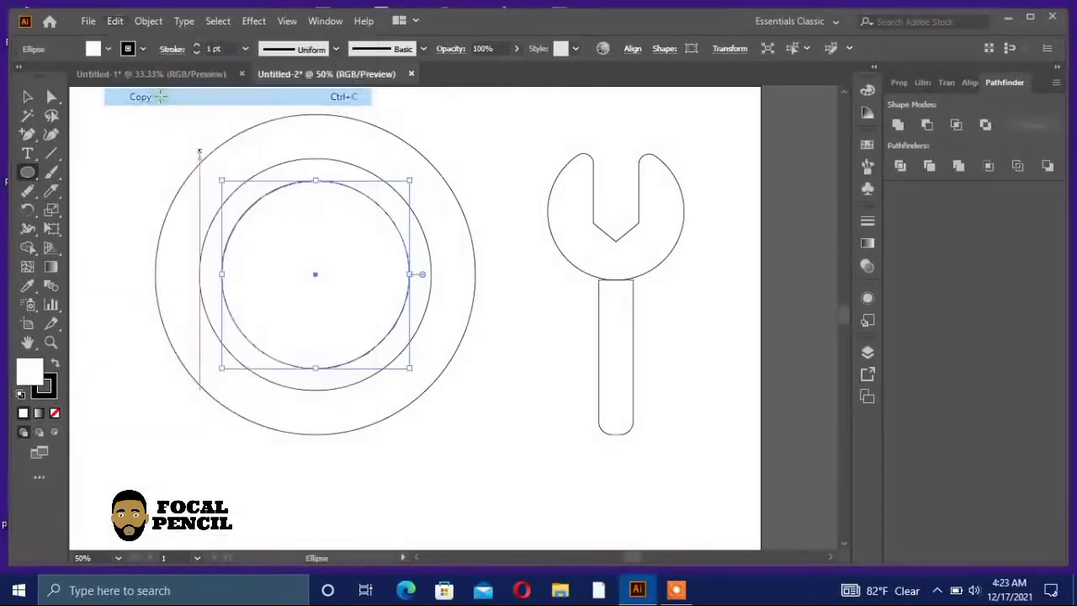
{"action": "left_click", "coordinate": [115, 21]}
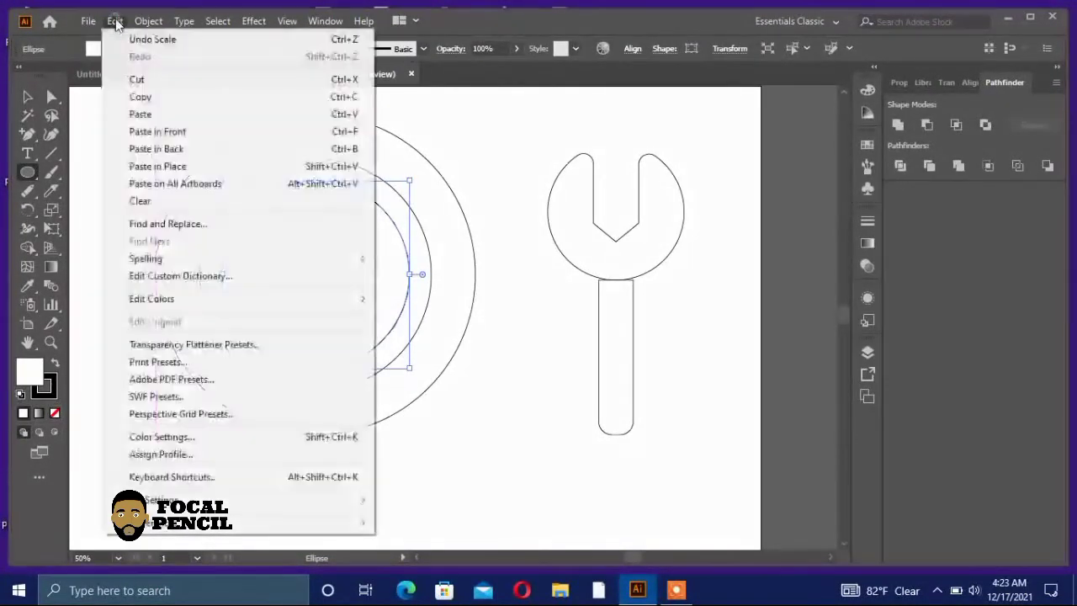
{"action": "left_click", "coordinate": [157, 131]}
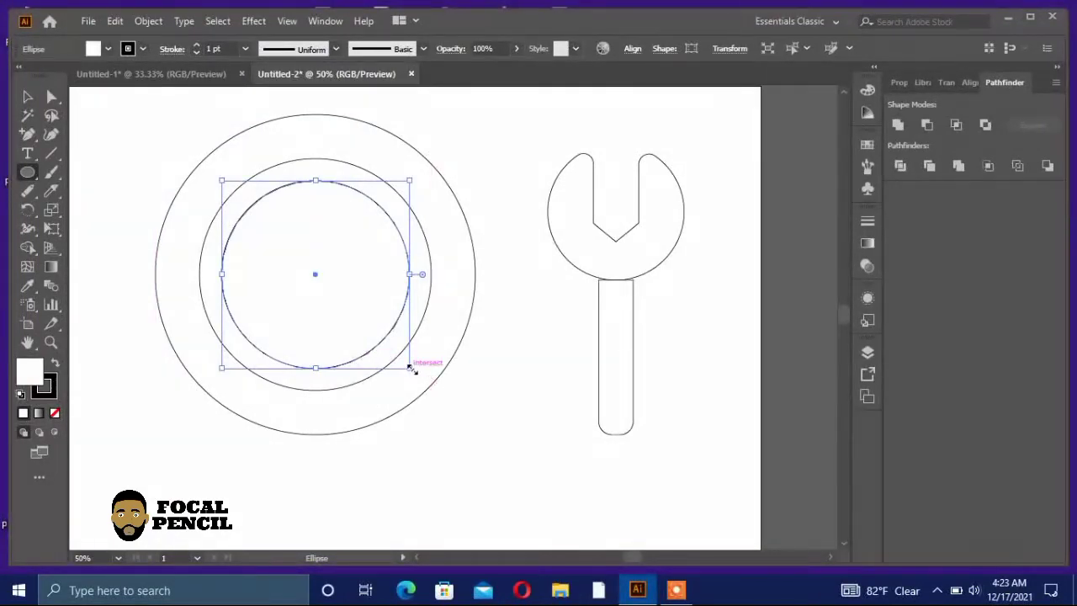
{"action": "left_click_drag", "start_coordinate": [411, 368], "coordinate": [399, 356]}
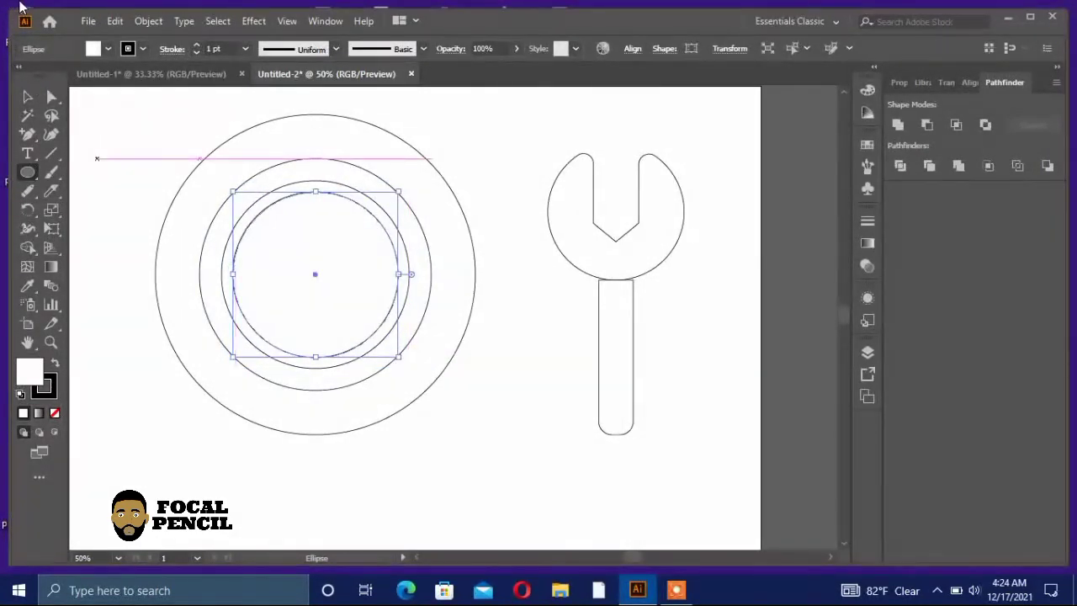
Copy the fourth circle, paste it in front and scale the copy about its centre down to a hub circle about 101 pt in diameter
{"action": "left_click", "coordinate": [121, 20]}
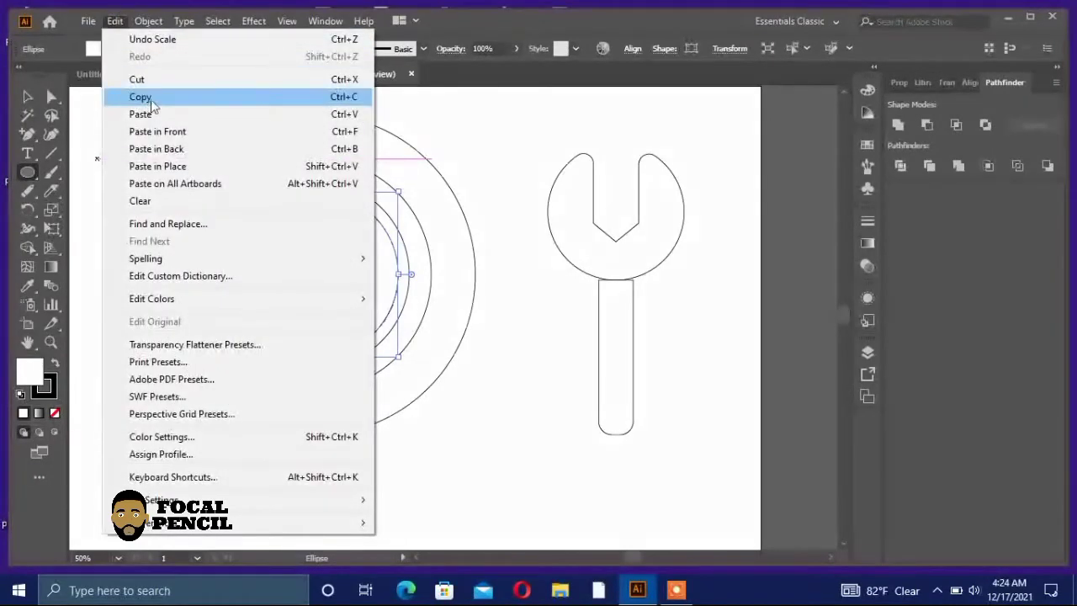
{"action": "left_click", "coordinate": [148, 96]}
{"action": "left_click", "coordinate": [114, 21]}
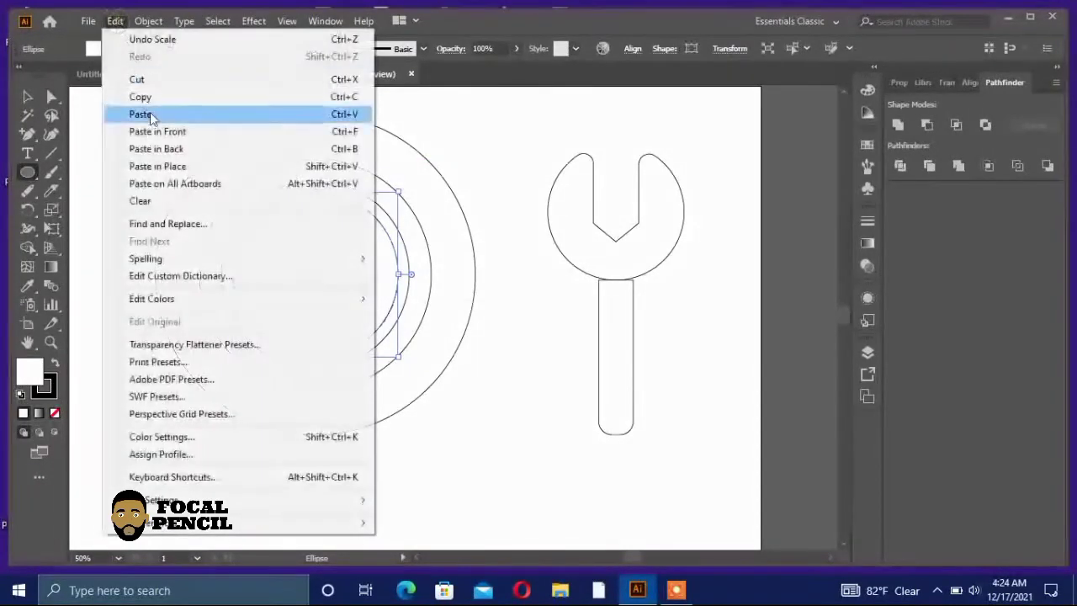
{"action": "left_click", "coordinate": [161, 133]}
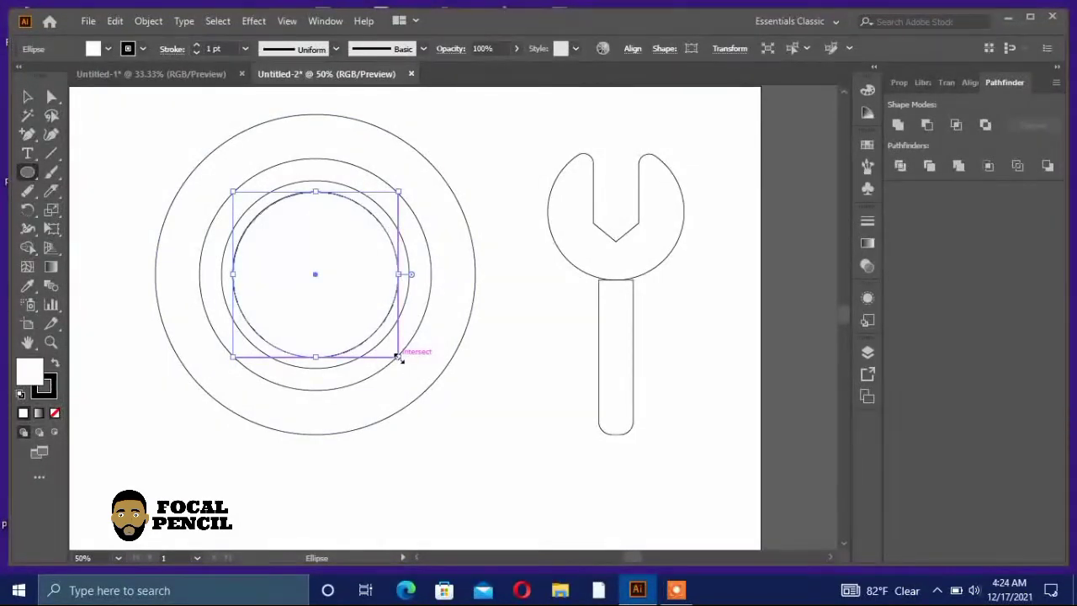
{"action": "left_click_drag", "start_coordinate": [399, 357], "coordinate": [392, 322]}
{"action": "key", "text": "ctrl+z"}
{"action": "left_click_drag", "start_coordinate": [399, 359], "coordinate": [368, 305]}
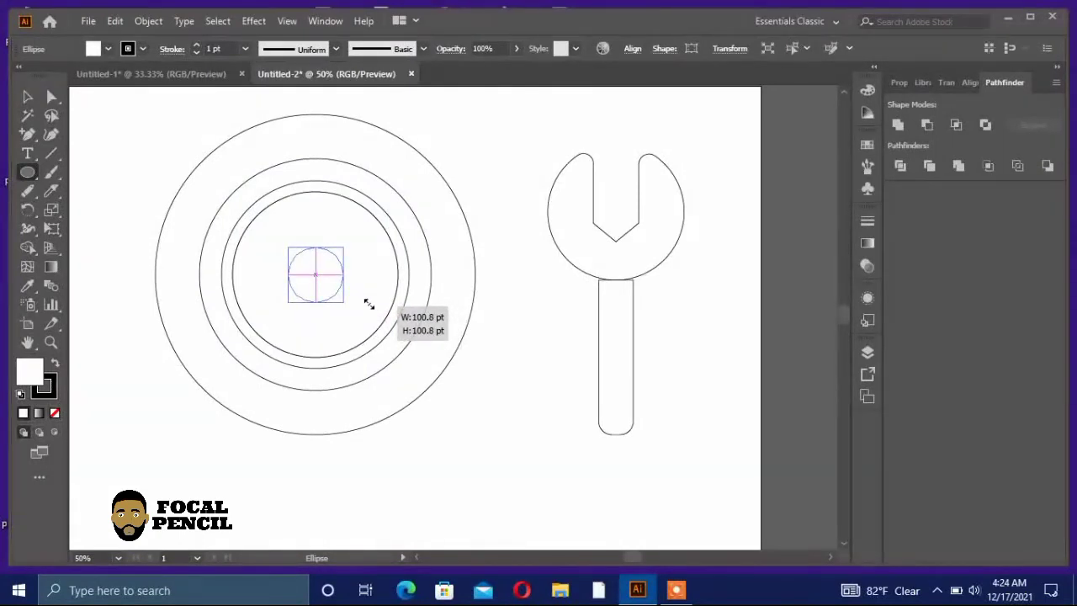
{"action": "left_click_drag", "start_coordinate": [368, 305], "coordinate": [369, 305]}
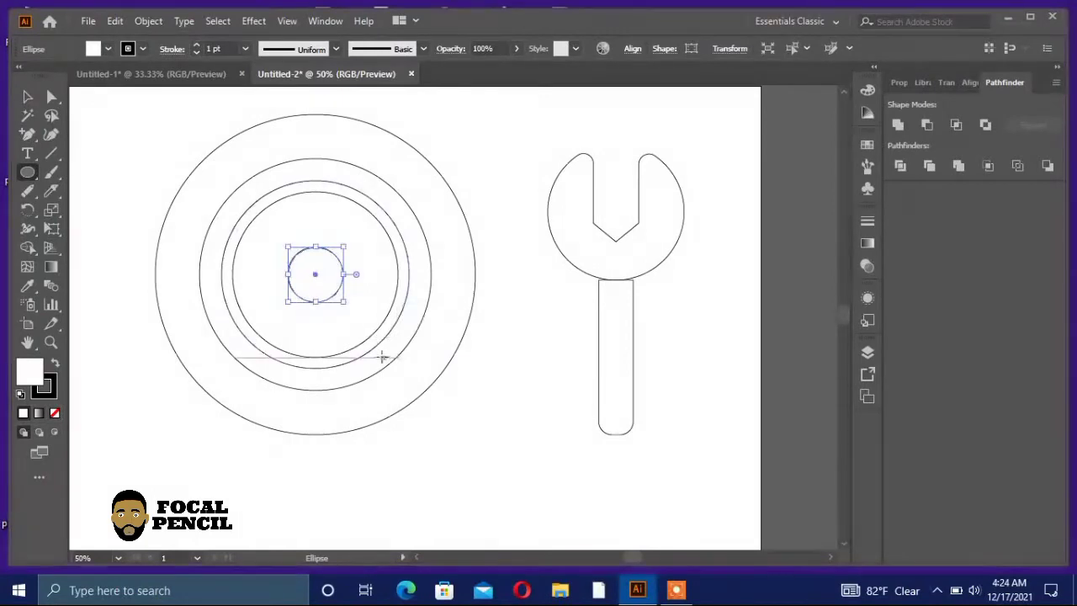
Copy the small hub circle, paste it in front and scale the copy down slightly about its centre to form the hub's inner circle
{"action": "left_click", "coordinate": [114, 21]}
{"action": "left_click", "coordinate": [139, 95]}
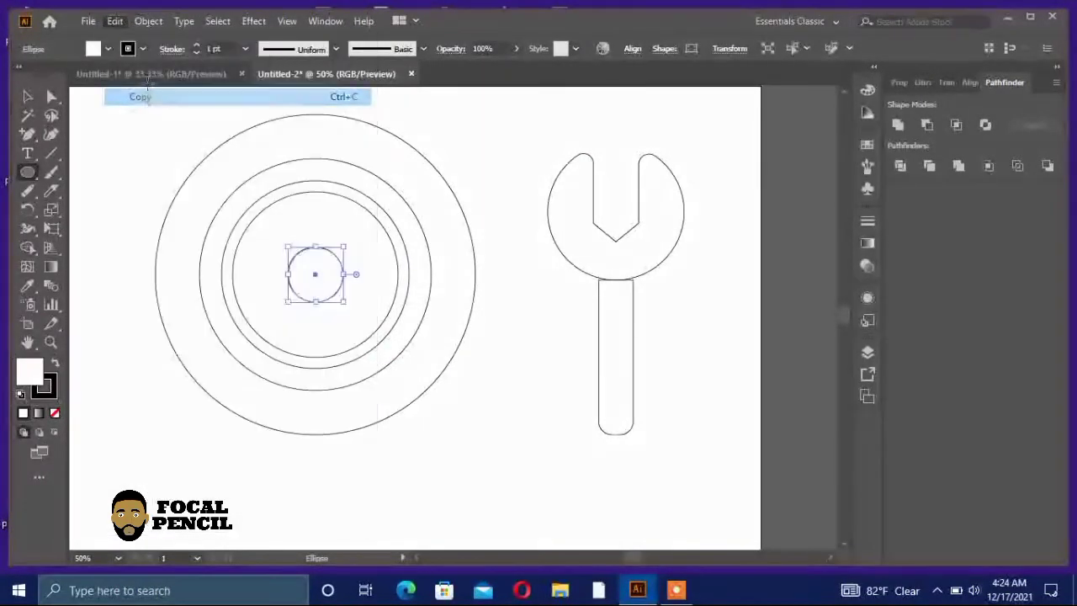
{"action": "left_click", "coordinate": [114, 21]}
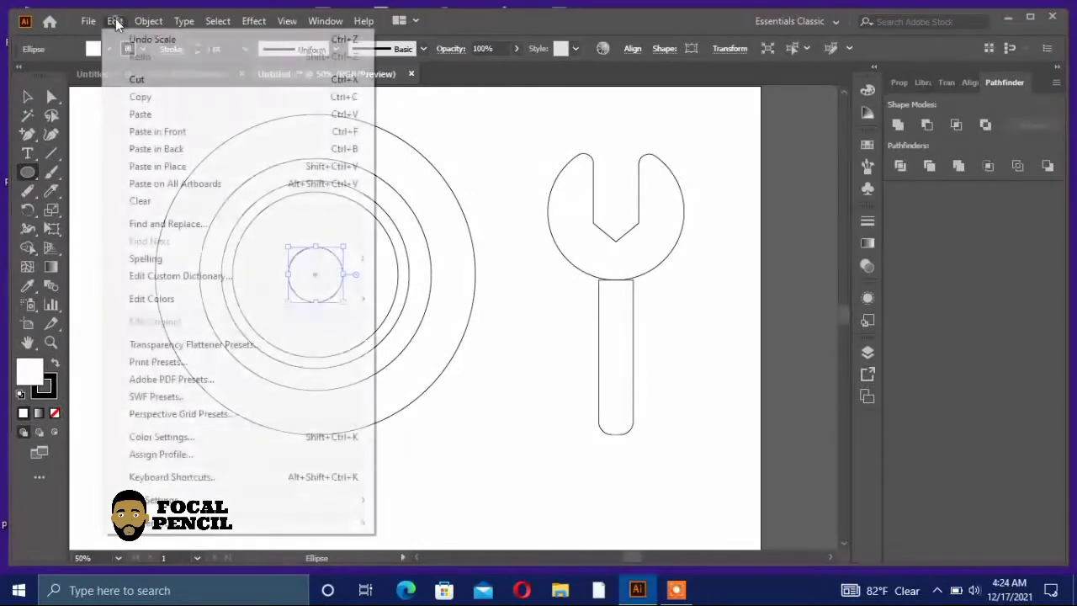
{"action": "left_click", "coordinate": [160, 131]}
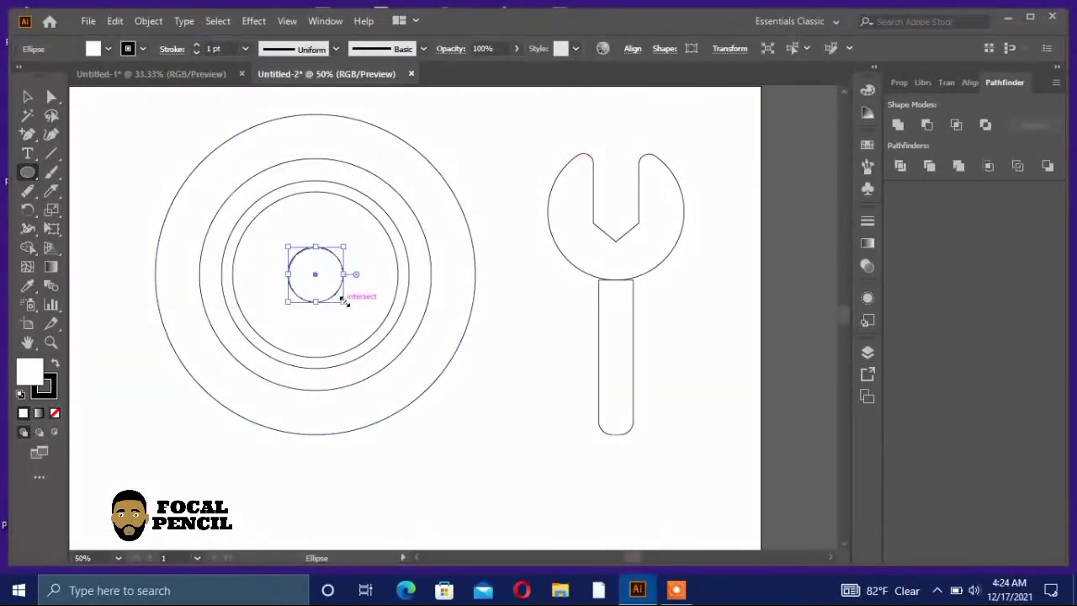
{"action": "left_click_drag", "start_coordinate": [345, 302], "coordinate": [344, 293]}
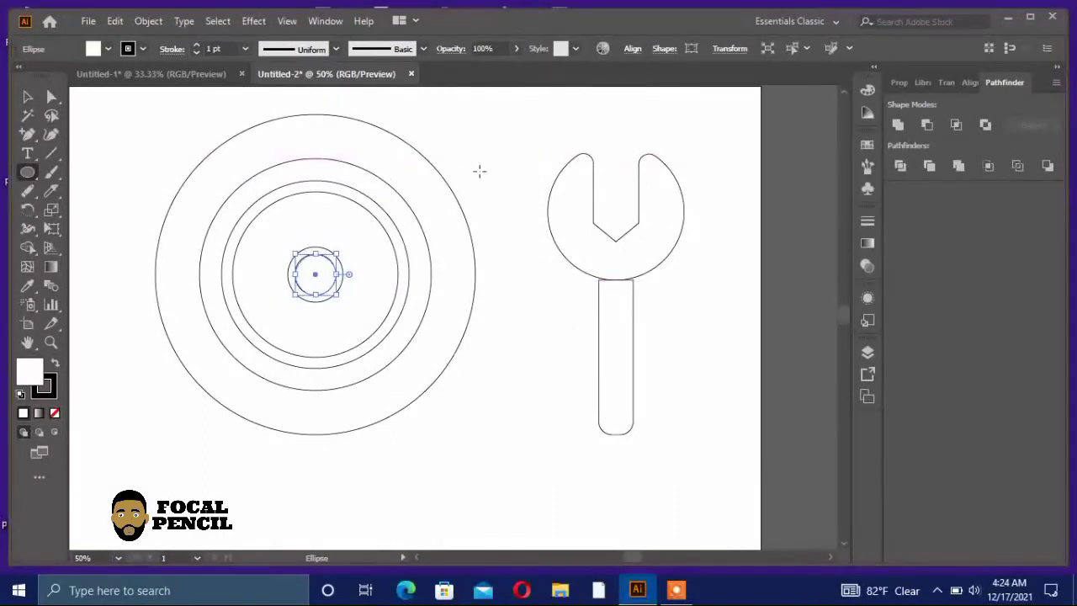
{"action": "left_click", "coordinate": [28, 97]}
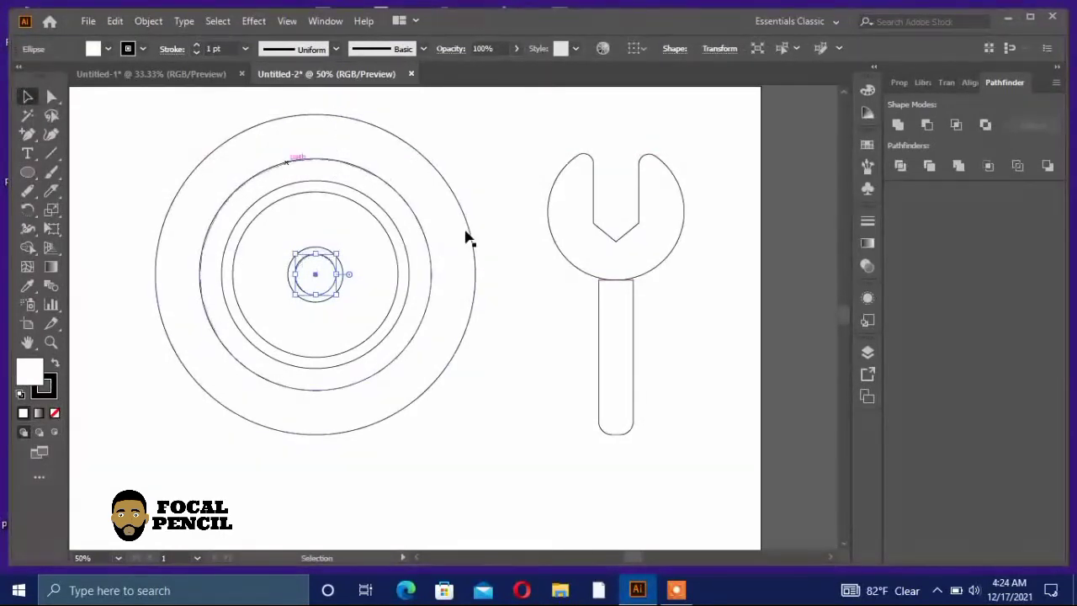
Draw a narrow vertical rectangle from the fourth circle's top anchor to the hub's inner circle and centre it horizontally on the circles
{"action": "left_click_drag", "start_coordinate": [28, 179], "coordinate": [84, 174]}
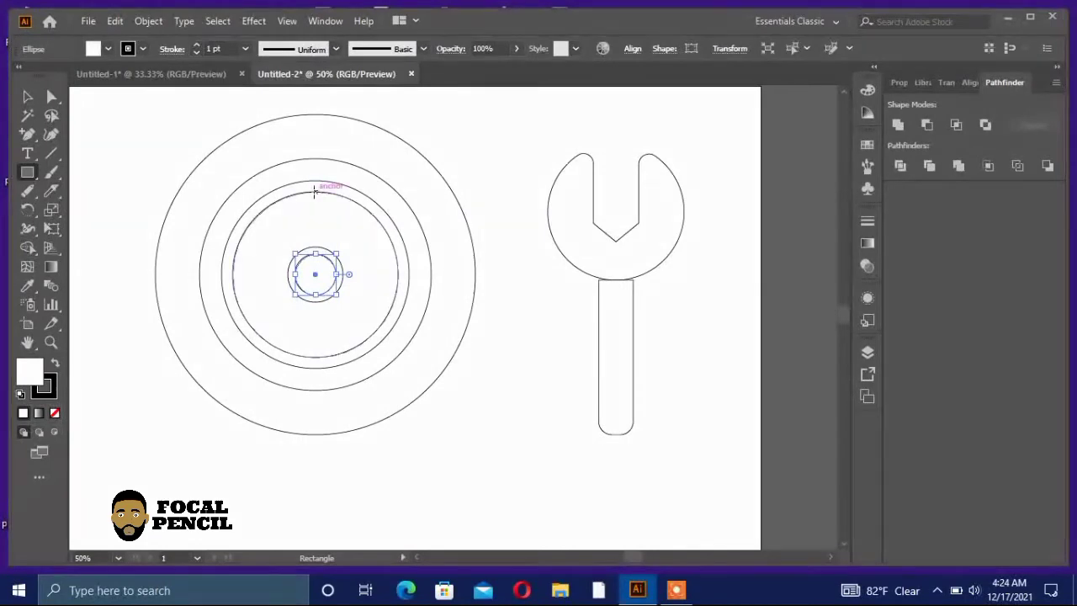
{"action": "left_click_drag", "start_coordinate": [313, 195], "coordinate": [327, 254]}
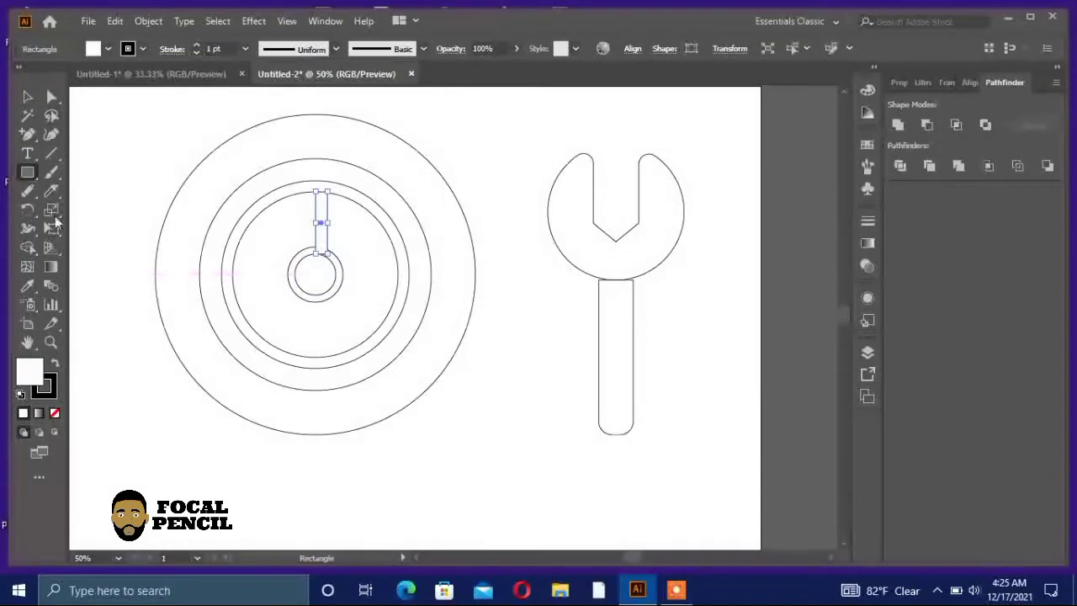
{"action": "left_click", "coordinate": [28, 96]}
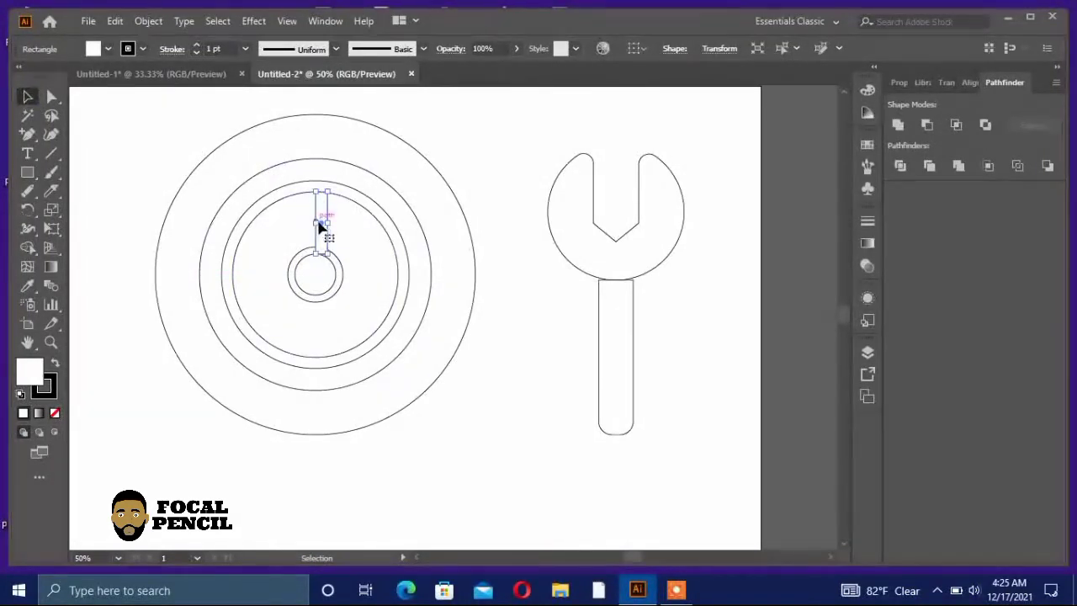
{"action": "left_click_drag", "start_coordinate": [319, 225], "coordinate": [316, 226]}
Try to move the narrow rectangle up onto the hub's outer circle, and undo the accidental reshaping of the third circle
{"action": "key", "text": "ctrl+equal"}
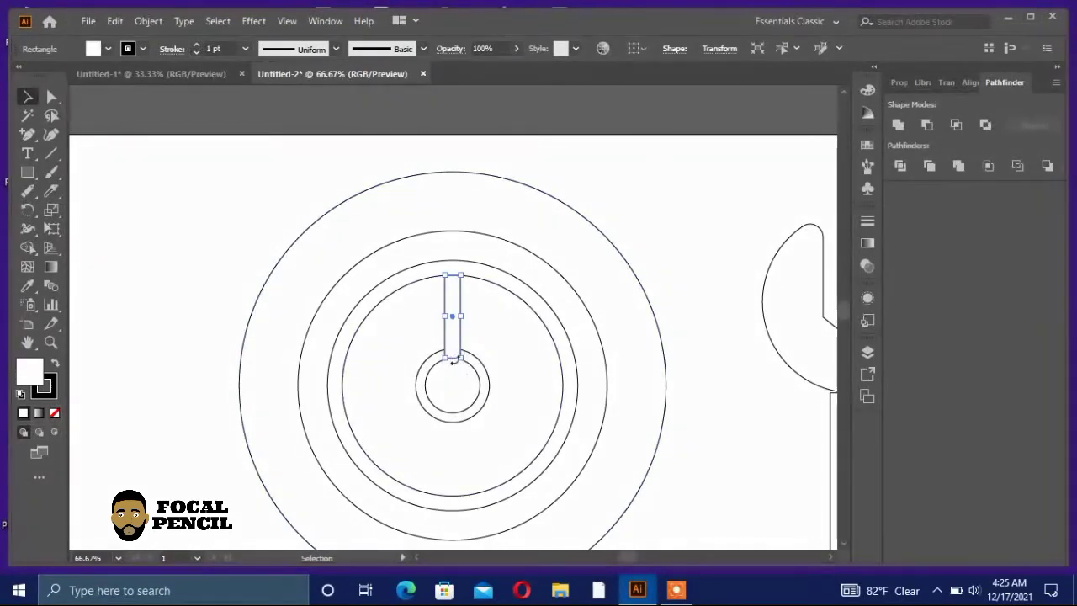
{"action": "left_click", "coordinate": [50, 97]}
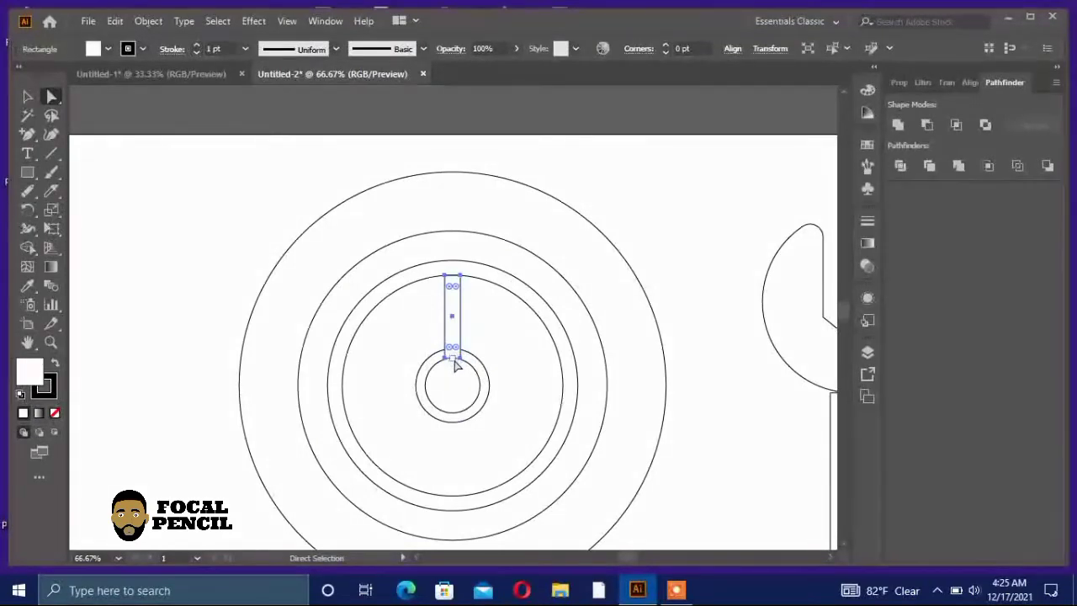
{"action": "left_click_drag", "start_coordinate": [454, 363], "coordinate": [453, 356]}
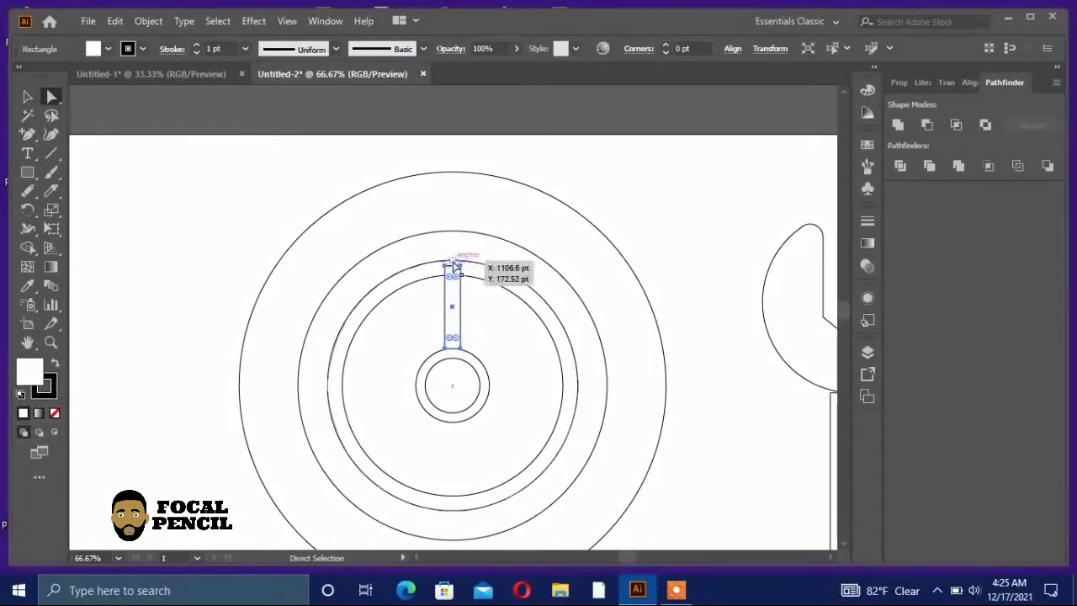
{"action": "left_click_drag", "start_coordinate": [455, 267], "coordinate": [453, 272]}
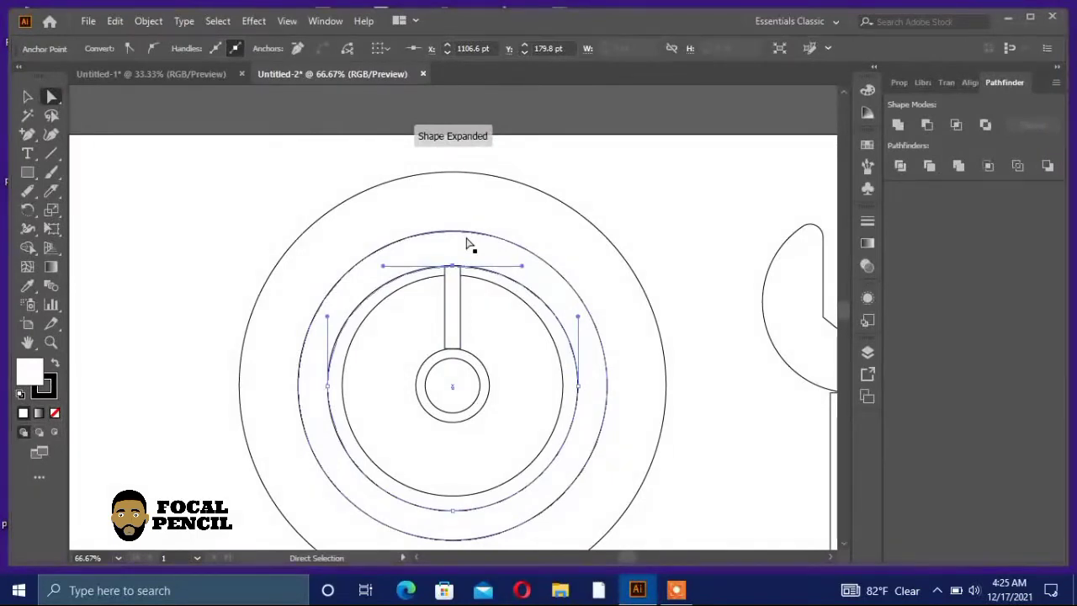
{"action": "key", "text": "ctrl+z"}
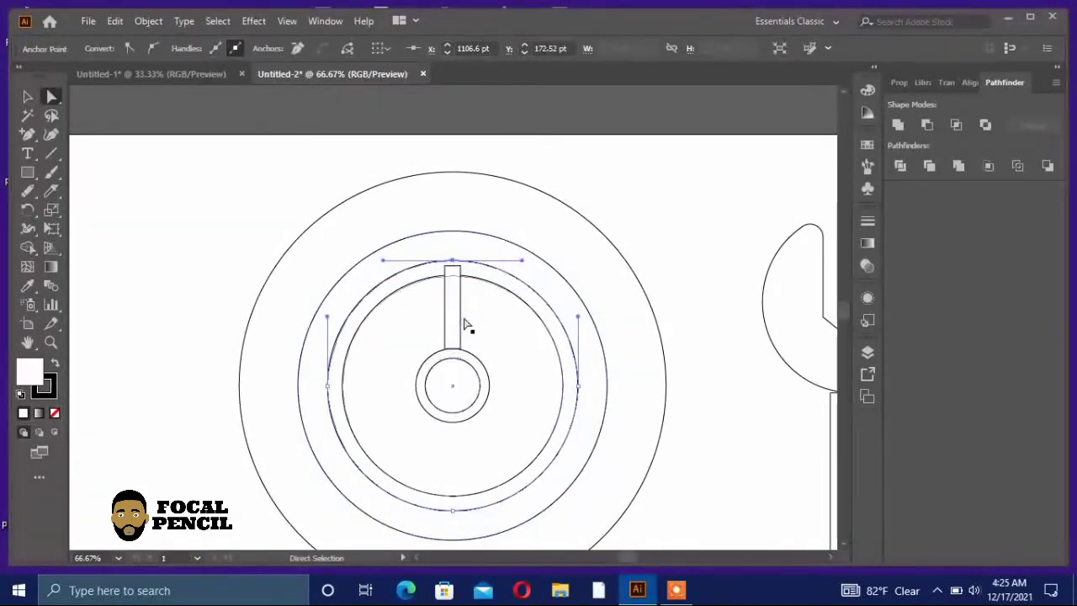
Move the narrow rectangle down until its top edge meets the fourth circle and its lower edge meets the hub's inner circle
{"action": "left_click", "coordinate": [453, 314]}
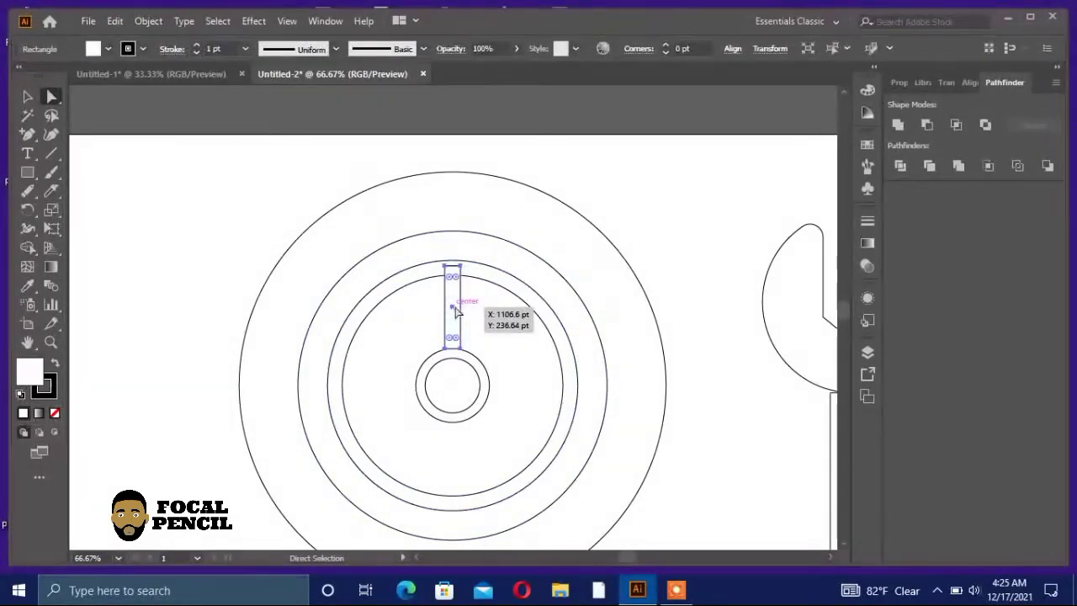
{"action": "left_click_drag", "start_coordinate": [454, 307], "coordinate": [455, 312]}
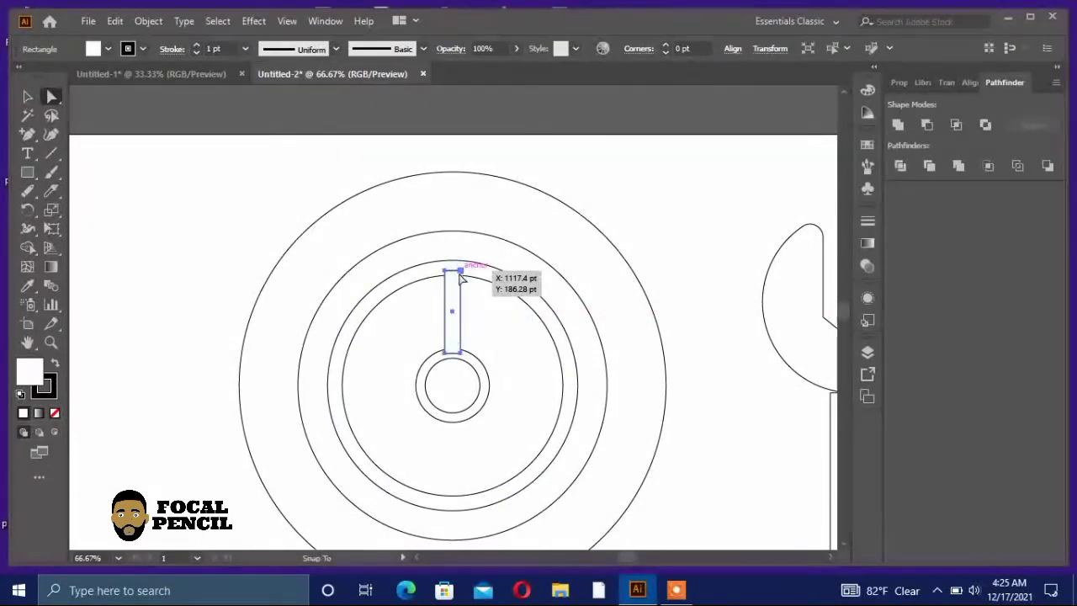
{"action": "left_click_drag", "start_coordinate": [461, 275], "coordinate": [462, 280]}
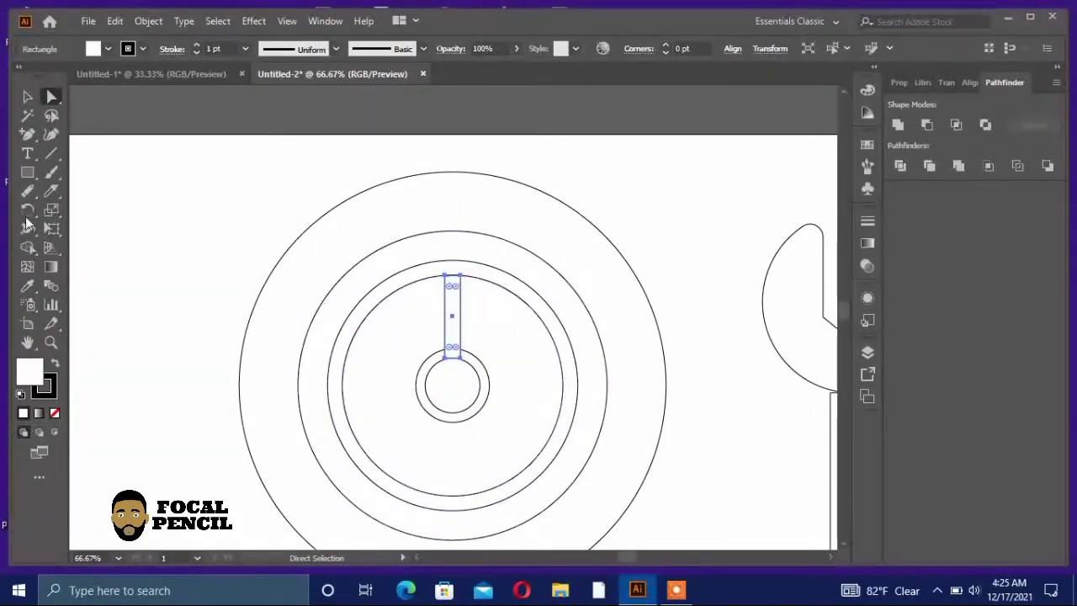
Rotate a copy of the narrow rectangle clockwise around the circles' common centre to form a second spoke at the upper right
{"action": "left_click", "coordinate": [28, 98]}
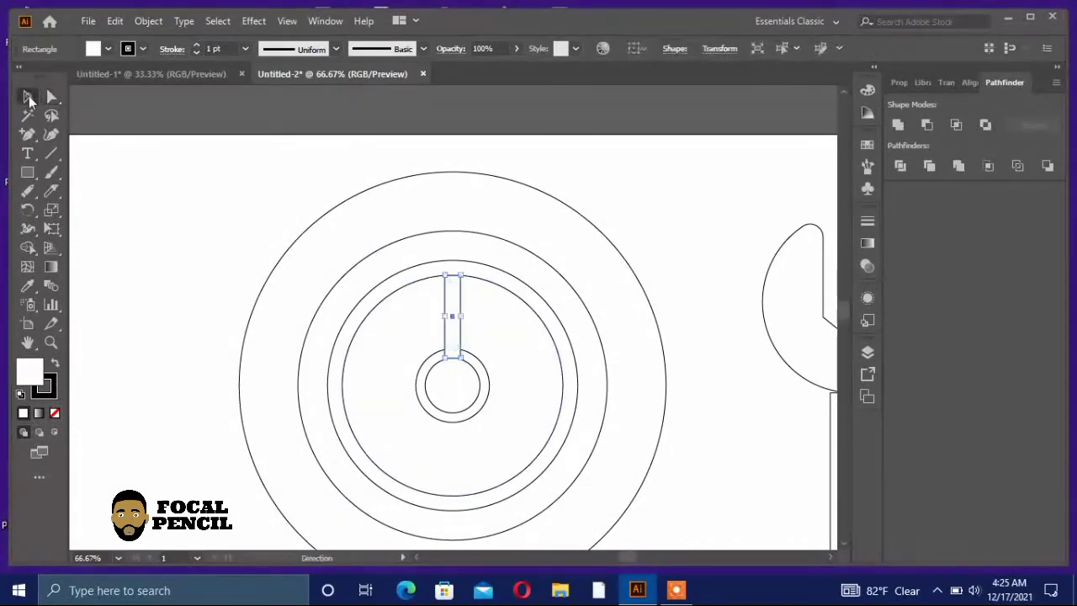
{"action": "left_click", "coordinate": [29, 215]}
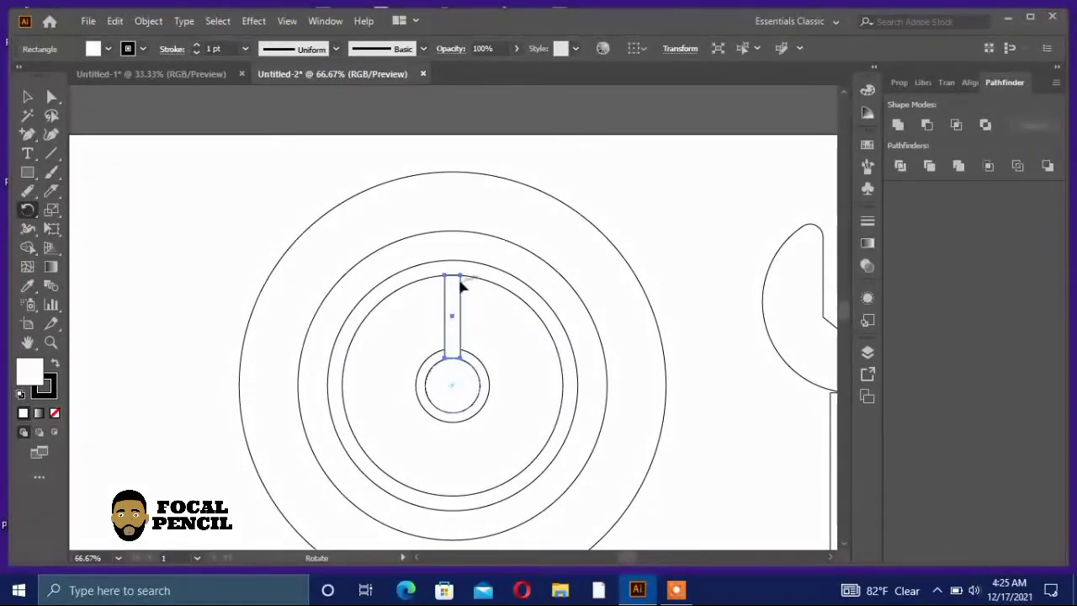
{"action": "left_click_drag", "start_coordinate": [460, 280], "coordinate": [517, 367]}
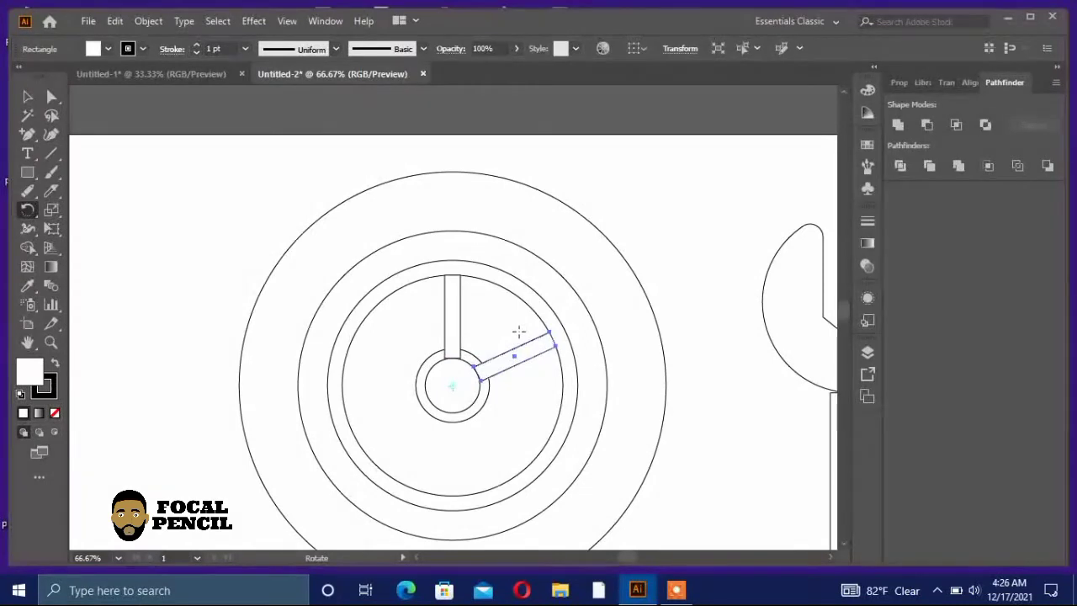
Try to repeat the rotated spoke copy four more times around the hub
{"action": "key", "text": "ctrl+d"}
{"action": "key", "text": "ctrl+d"}
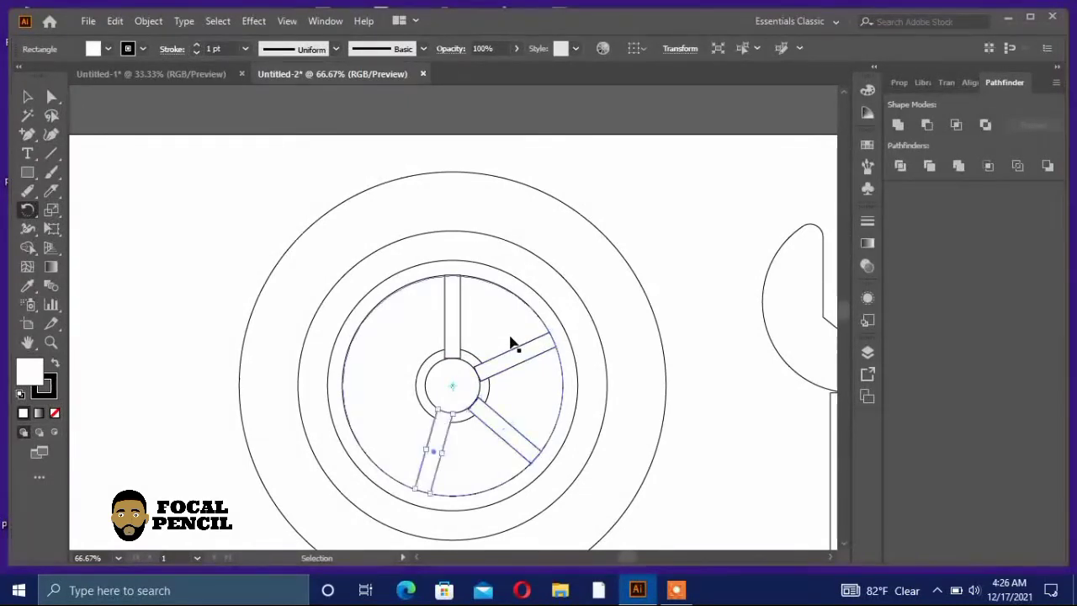
{"action": "key", "text": "ctrl+d"}
{"action": "key", "text": "ctrl+d"}
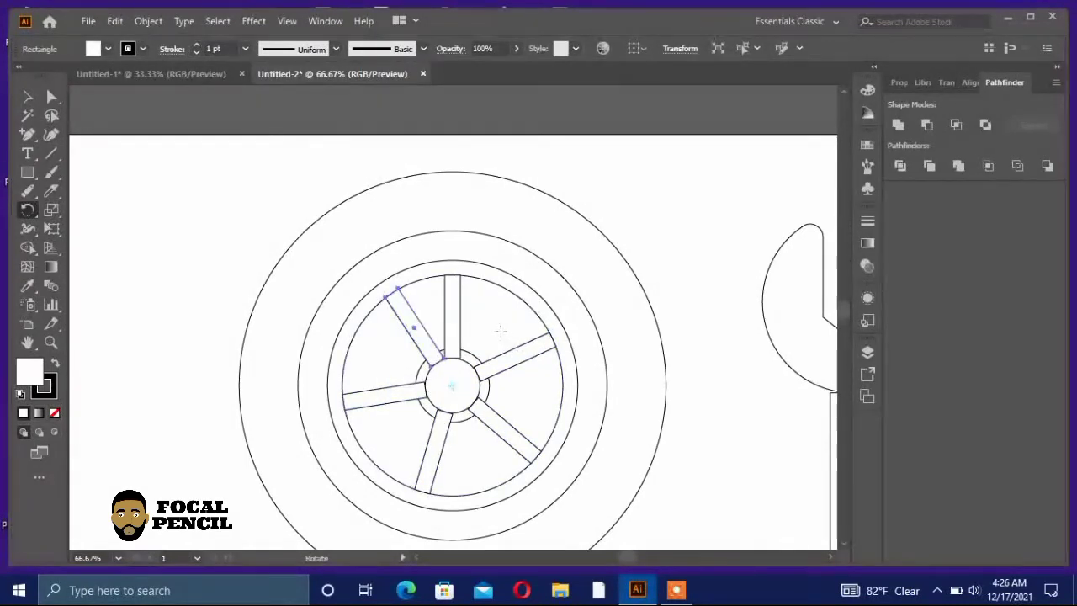
Undo all the rotated spoke copies, back to the single vertical spoke, and discard the rotation of that spoke
{"action": "key", "text": "ctrl+z"}
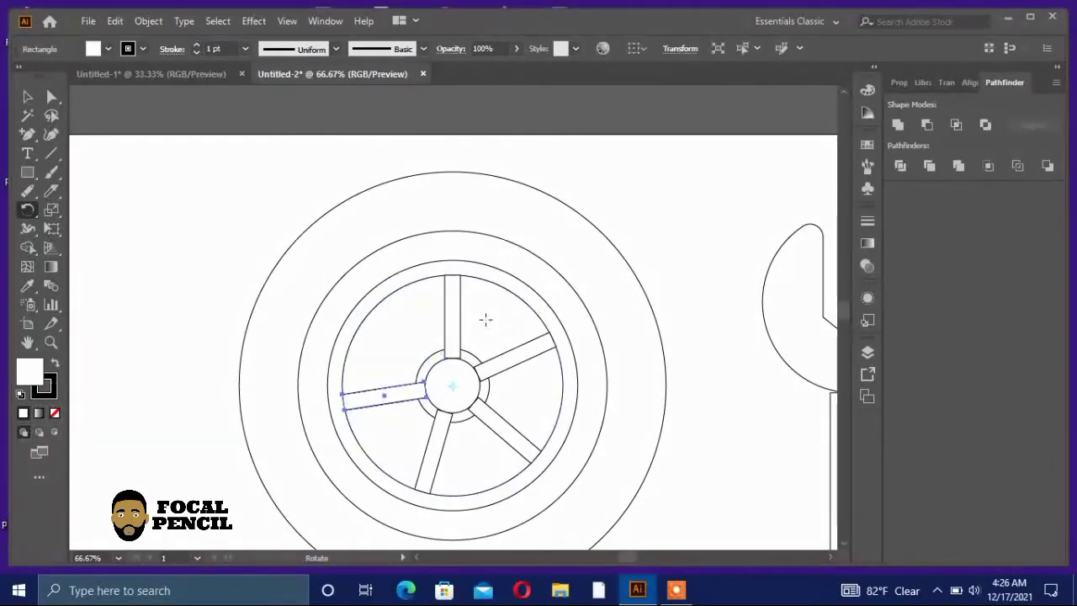
{"action": "key", "text": "ctrl"}
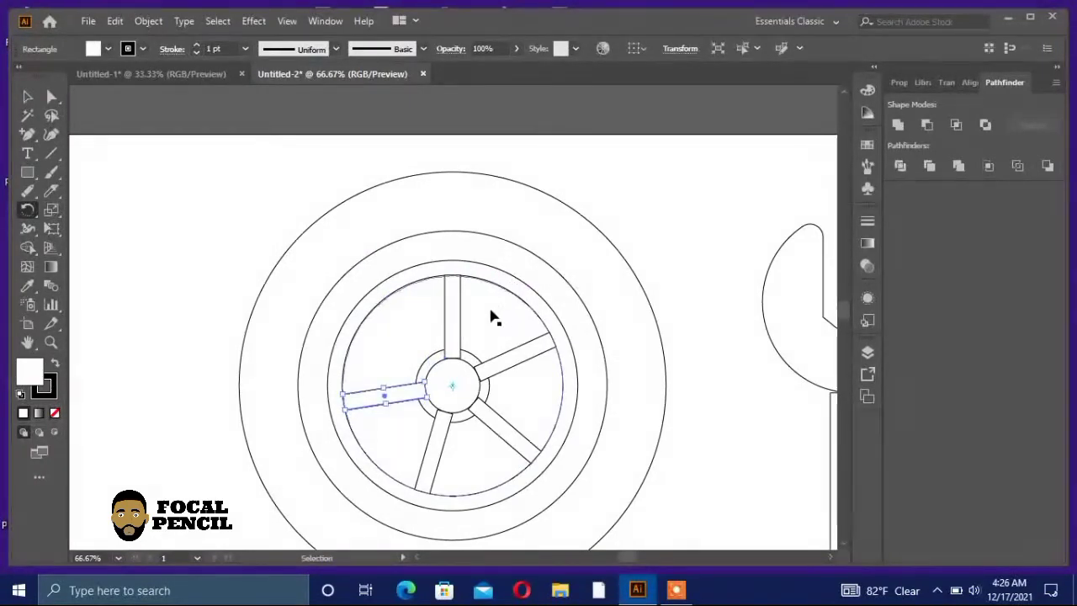
{"action": "key", "text": "ctrl+z"}
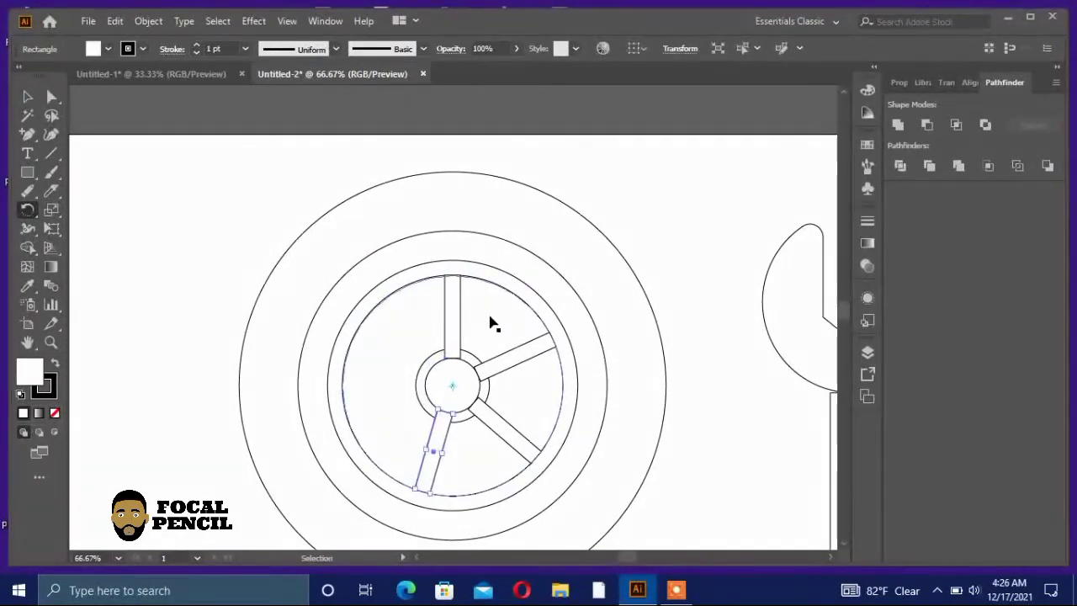
{"action": "key", "text": "ctrl+z"}
{"action": "key", "text": "ctrl+z"}
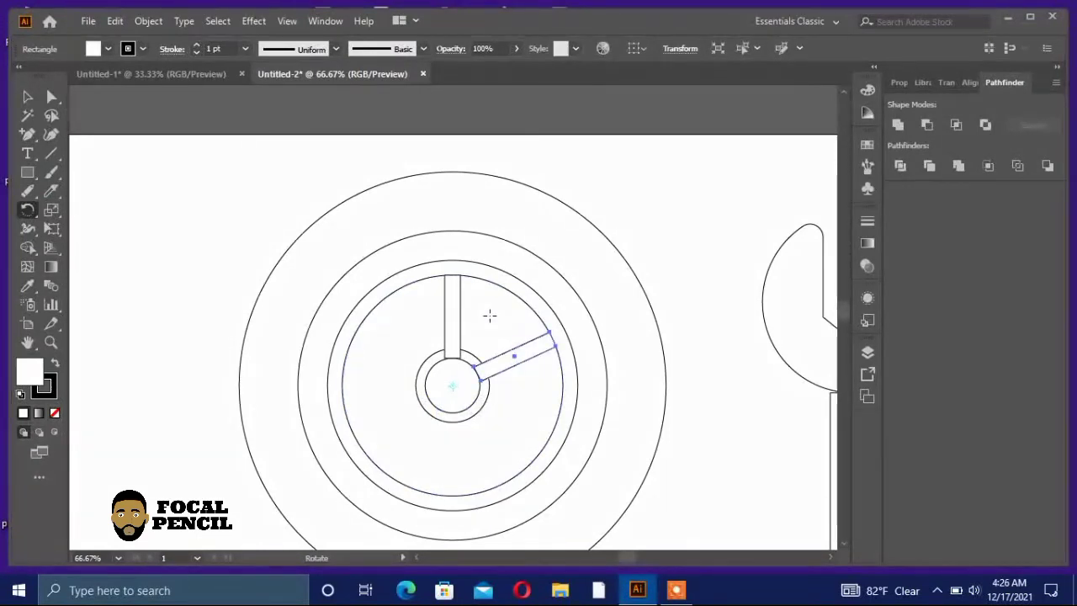
{"action": "key", "text": "ctrl+z"}
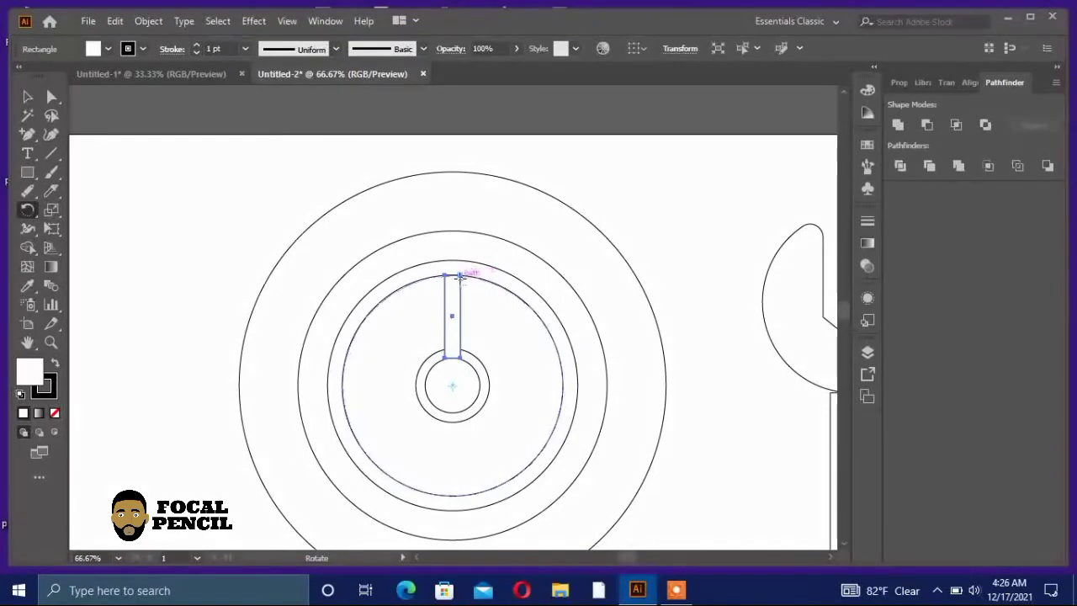
{"action": "left_click", "coordinate": [478, 290], "text": "alt"}
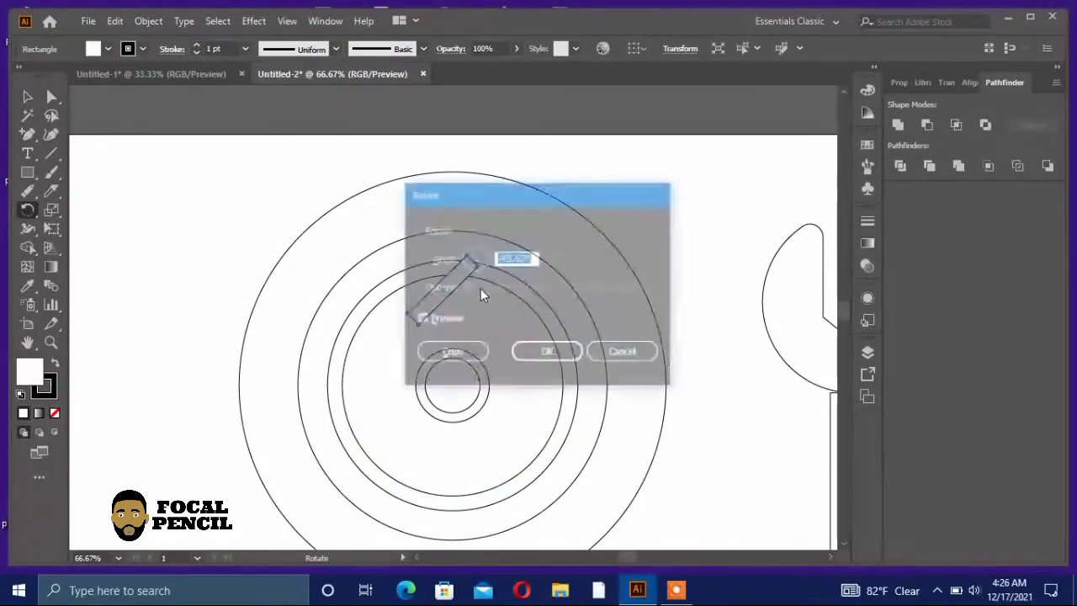
{"action": "left_click", "coordinate": [622, 351]}
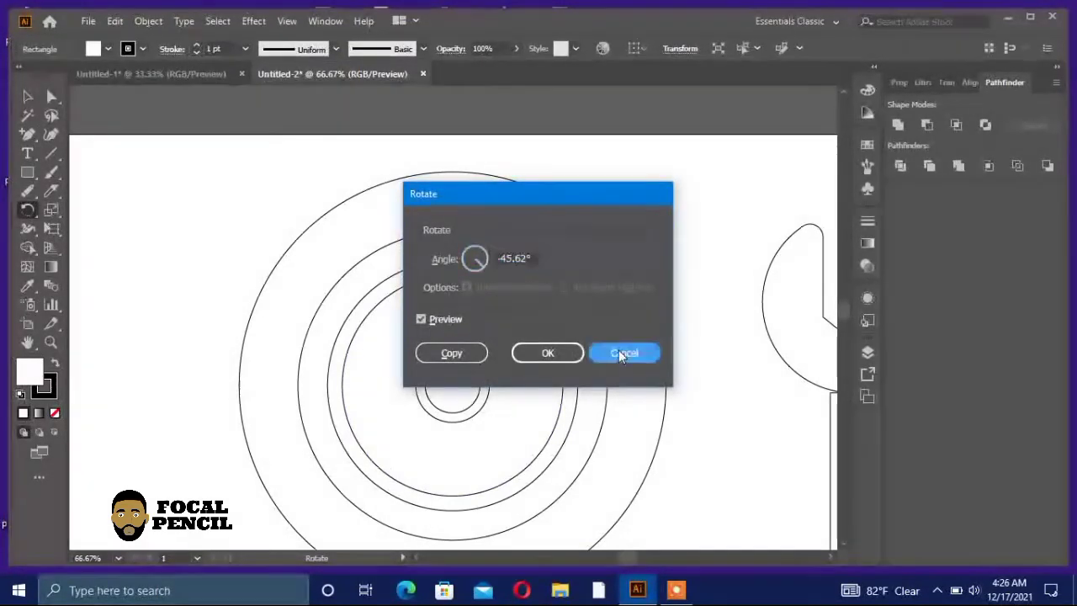
Move the vertical spoke slightly up across the fourth circle and repeat clockwise rotated copies around the common centre for nine evenly spaced spokes
{"action": "left_click_drag", "start_coordinate": [468, 308], "coordinate": [465, 296]}
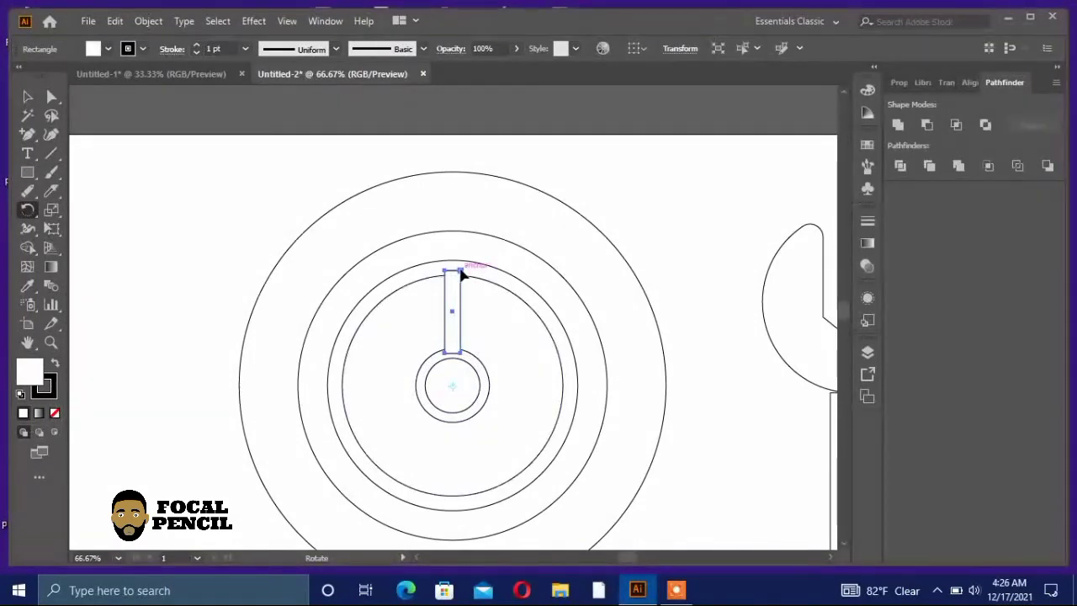
{"action": "left_click_drag", "start_coordinate": [461, 274], "coordinate": [503, 340]}
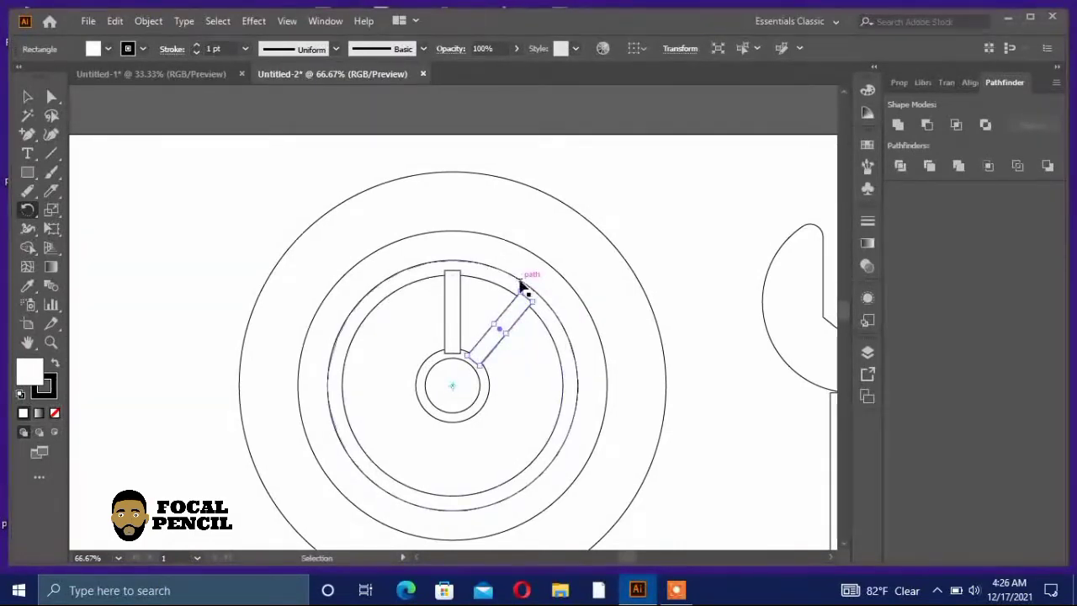
{"action": "key", "text": "ctrl+d"}
{"action": "key", "text": "ctrl+d"}
{"action": "key", "text": "ctrl+d"}
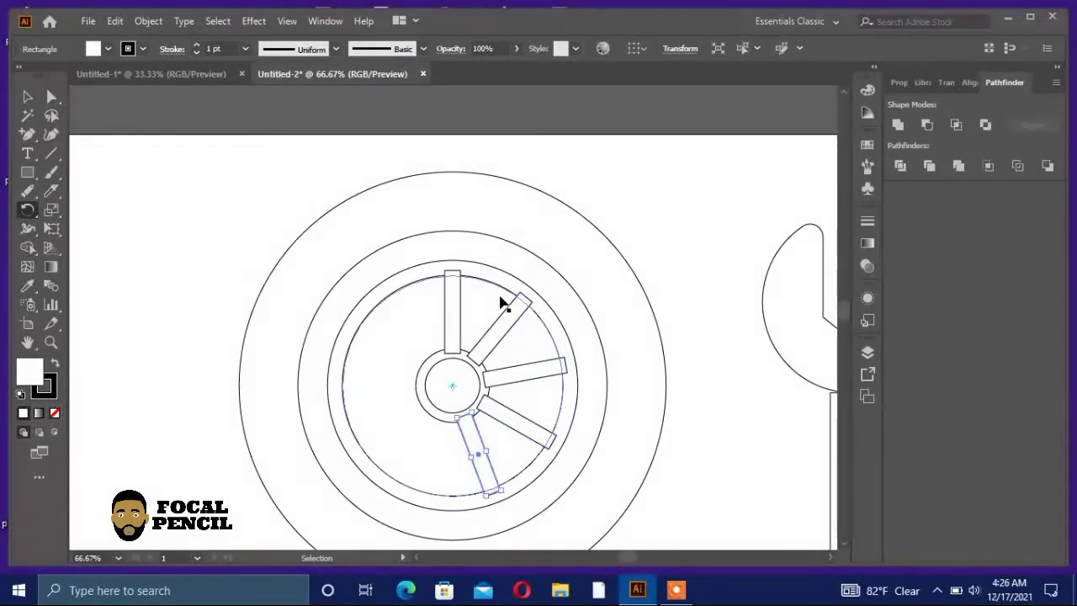
{"action": "key", "text": "ctrl+d"}
{"action": "key", "text": "ctrl+d"}
{"action": "key", "text": "ctrl+d"}
{"action": "key", "text": "ctrl+d"}
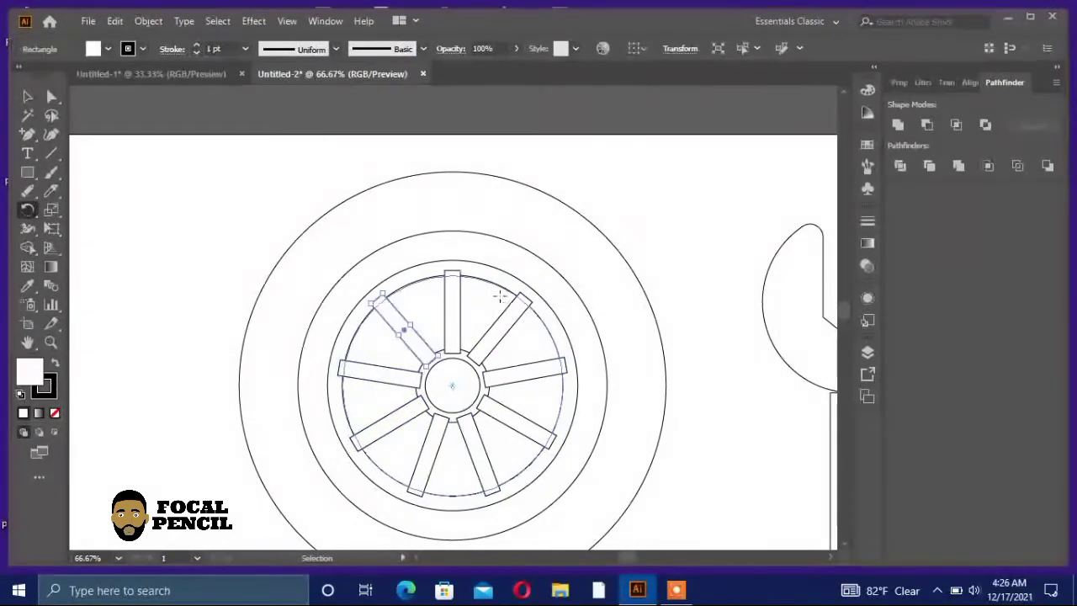
{"action": "scroll", "coordinate": [501, 357], "scroll_direction": "down", "scroll_amount": 1}
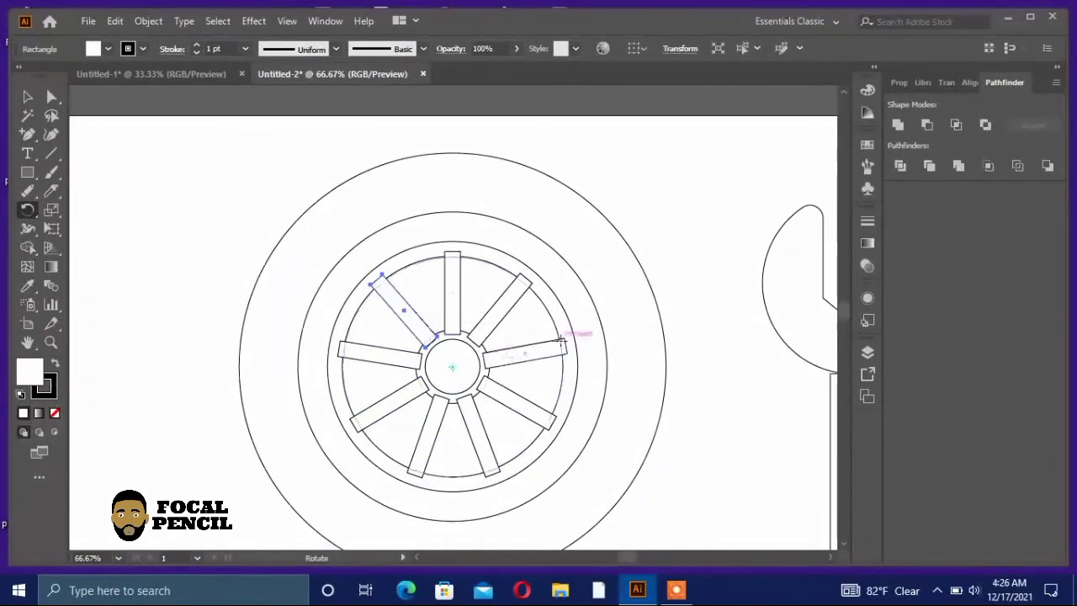
Try to unite the fourth circle with all nine spokes using Pathfinder, and undo the union
{"action": "left_click", "coordinate": [28, 97]}
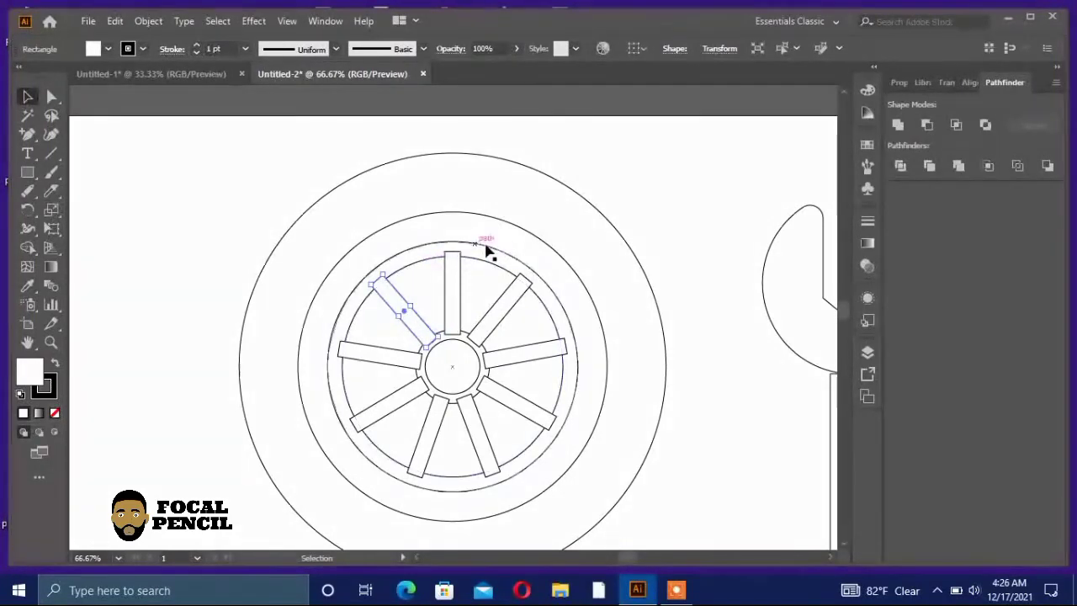
{"action": "left_click", "coordinate": [456, 260]}
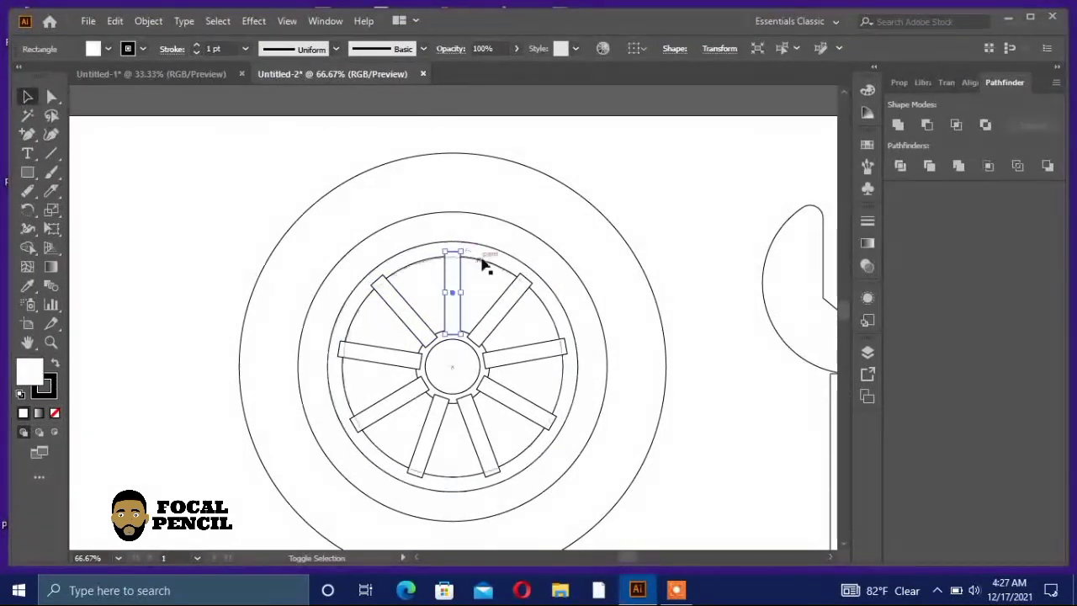
{"action": "left_click", "coordinate": [483, 264], "text": "shift"}
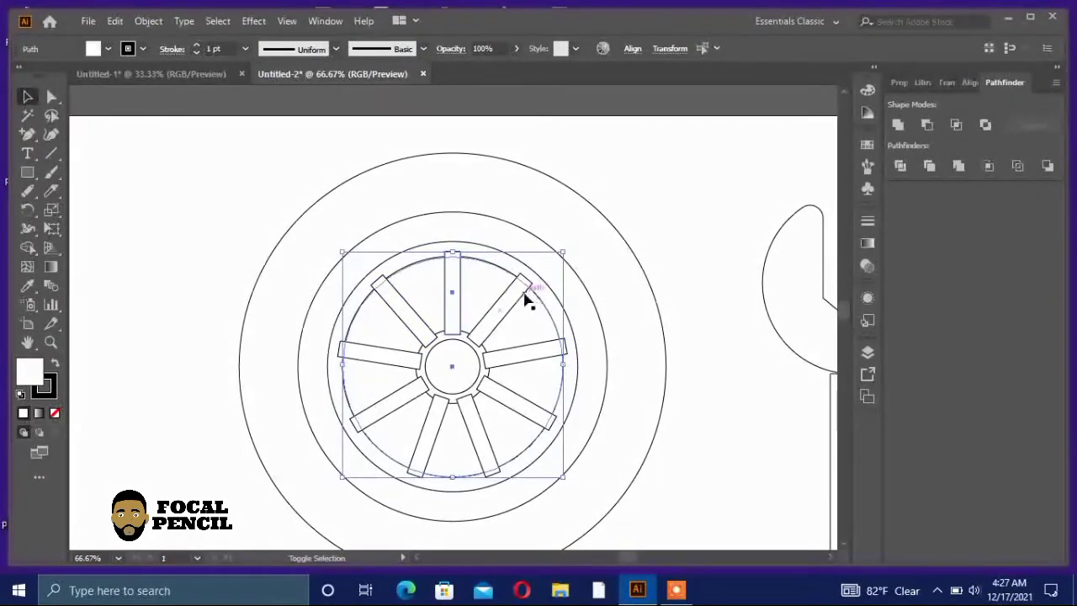
{"action": "left_click", "coordinate": [524, 294], "text": "shift"}
{"action": "left_click", "coordinate": [552, 358], "text": "shift"}
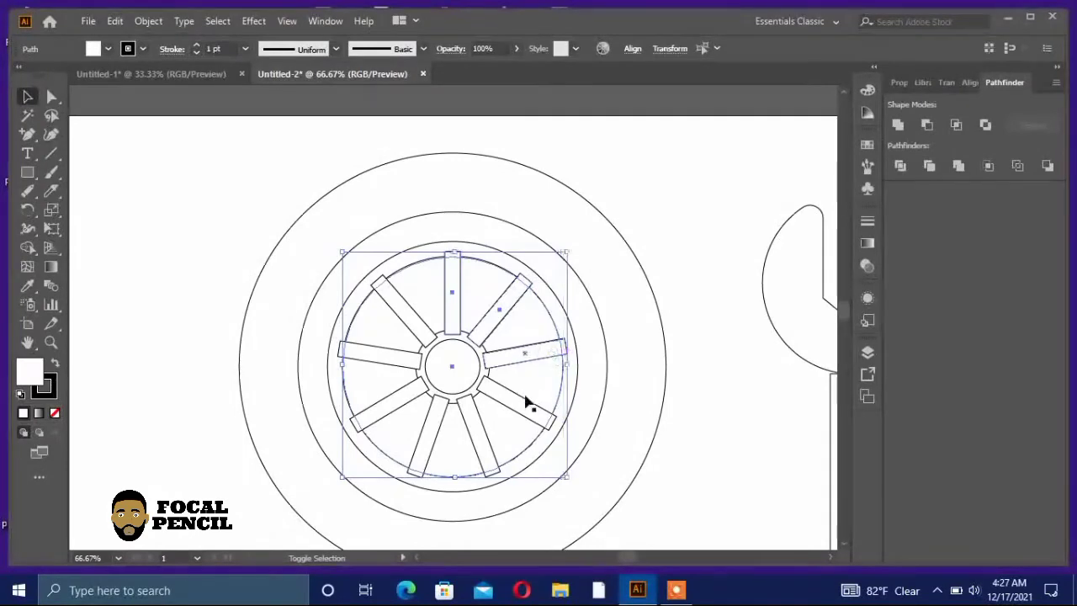
{"action": "left_click", "coordinate": [527, 404], "text": "shift"}
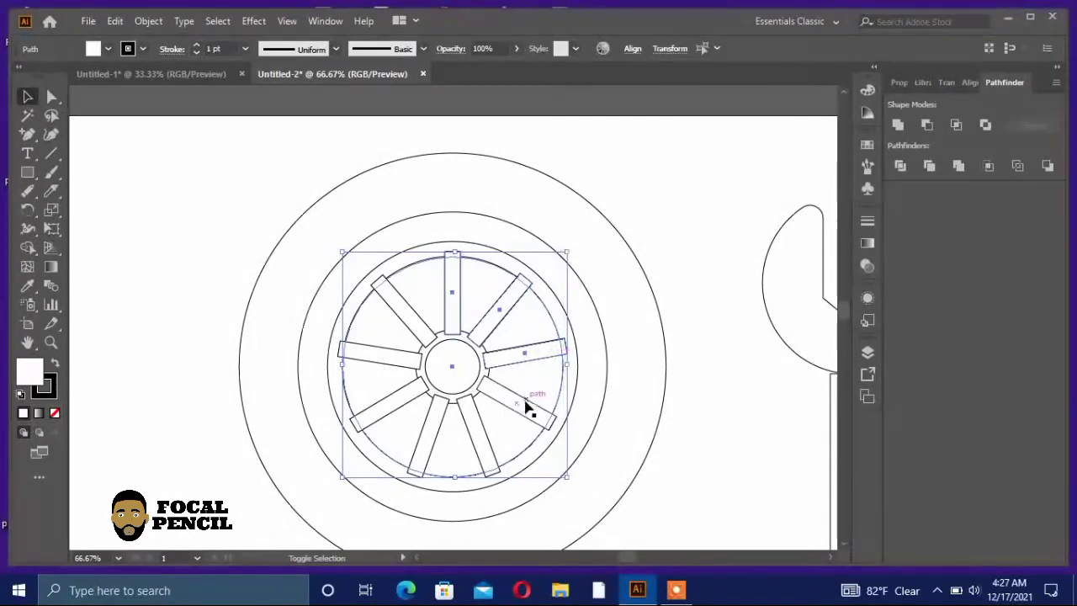
{"action": "left_click", "coordinate": [472, 442], "text": "shift"}
{"action": "left_click", "coordinate": [438, 441], "text": "shift"}
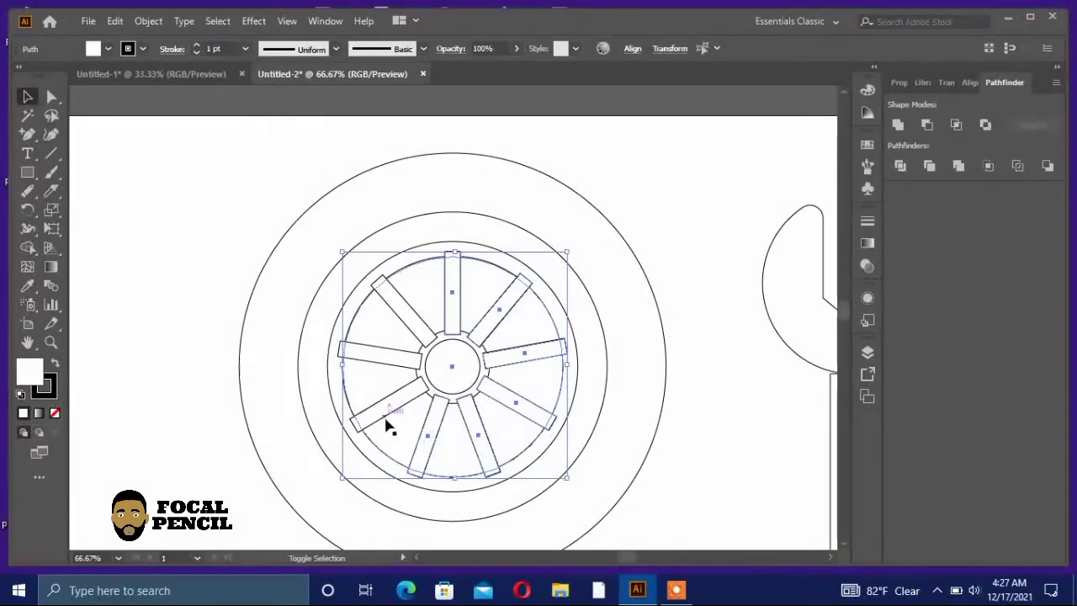
{"action": "left_click", "coordinate": [377, 361], "text": "shift"}
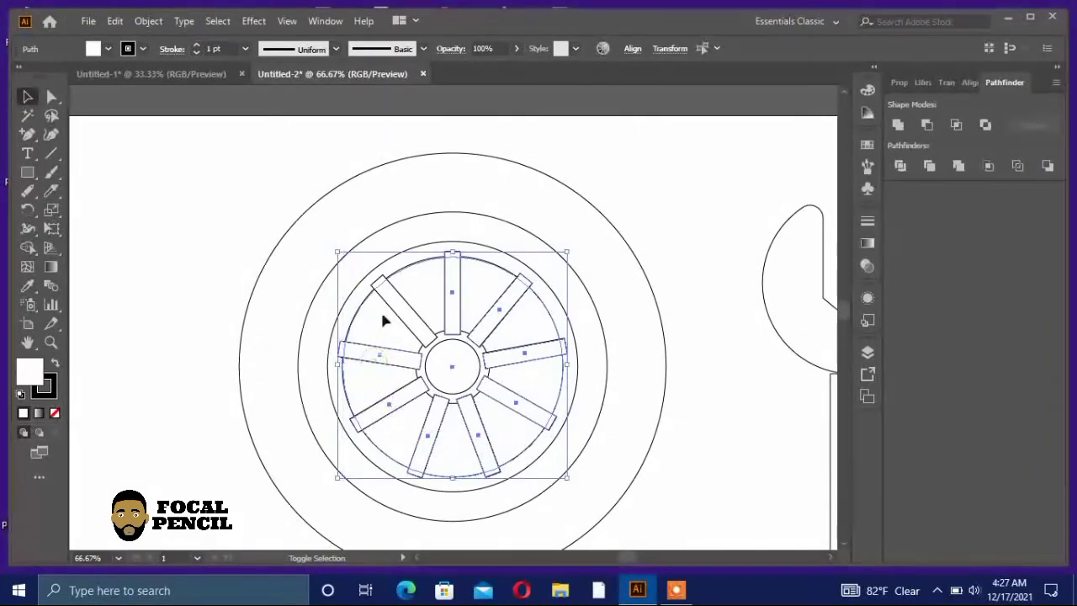
{"action": "left_click", "coordinate": [389, 310], "text": "shift"}
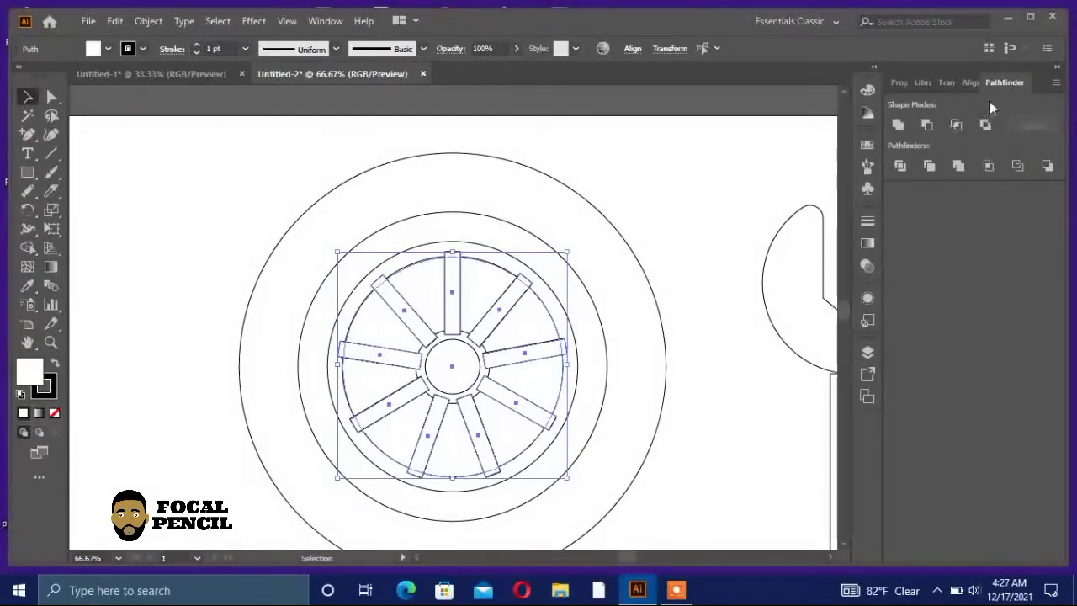
{"action": "left_click", "coordinate": [894, 127]}
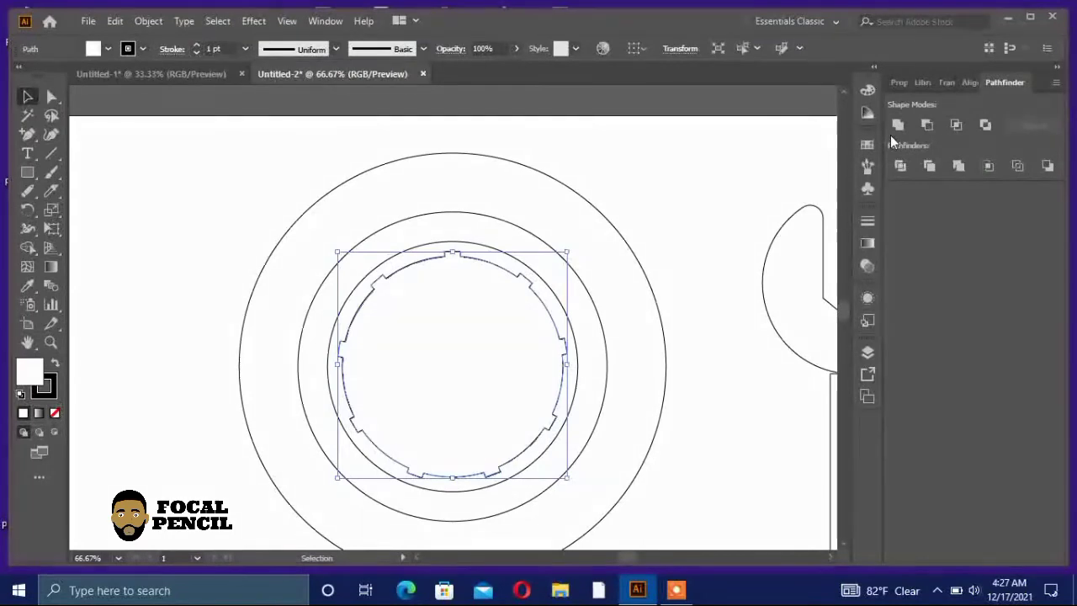
{"action": "key", "text": "ctrl+z"}
Try to subtract the spokes from the fourth circle with Minus Front, undo the subtraction and clear the selection
{"action": "left_click", "coordinate": [927, 124]}
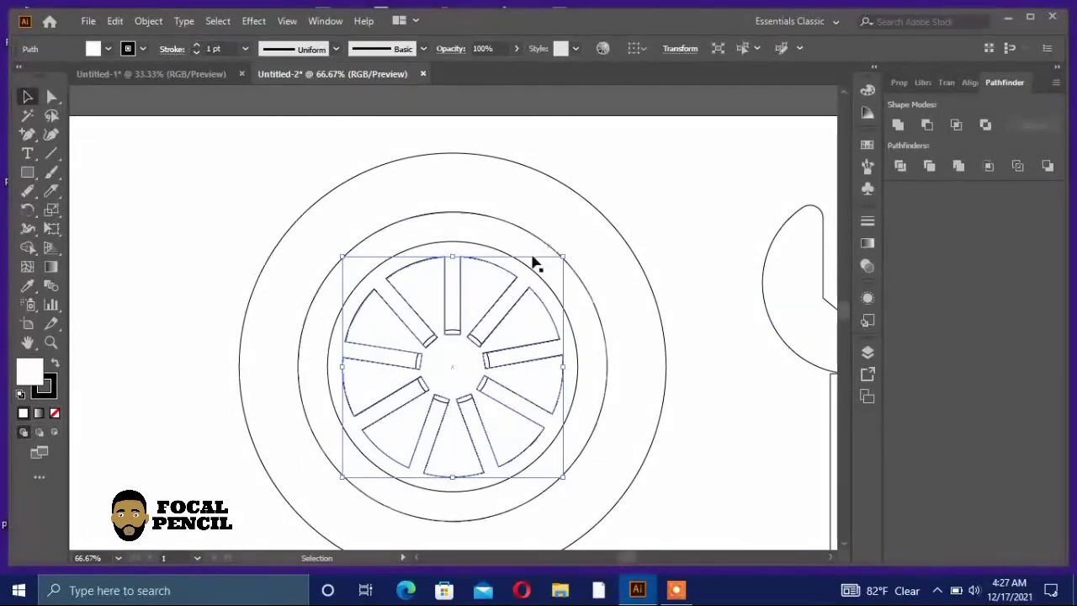
{"action": "scroll", "coordinate": [523, 272], "scroll_direction": "down", "scroll_amount": 1}
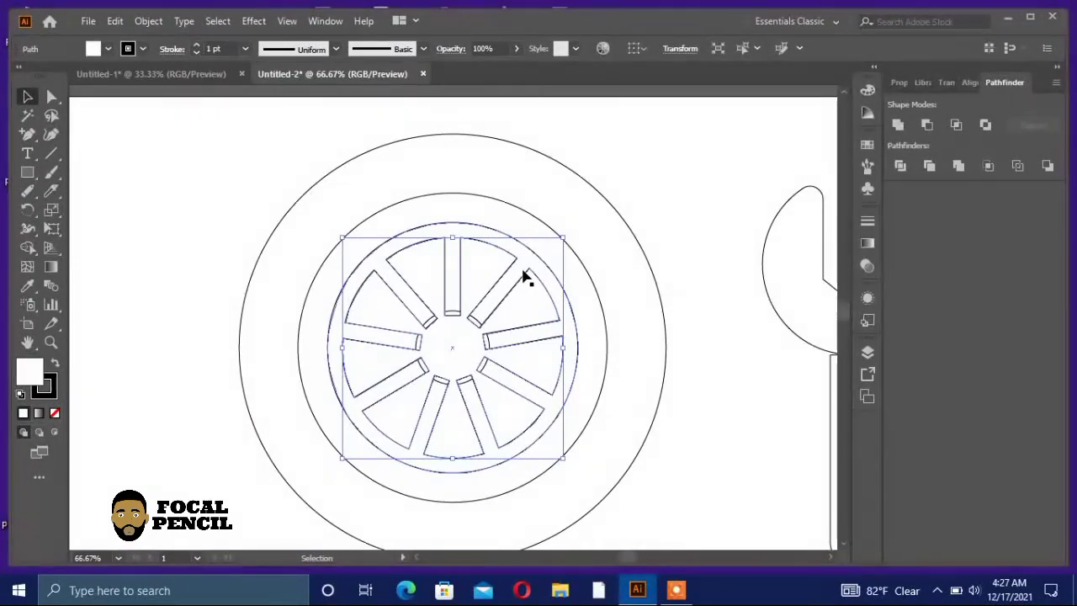
{"action": "key", "text": "ctrl+z"}
{"action": "left_click", "coordinate": [709, 167]}
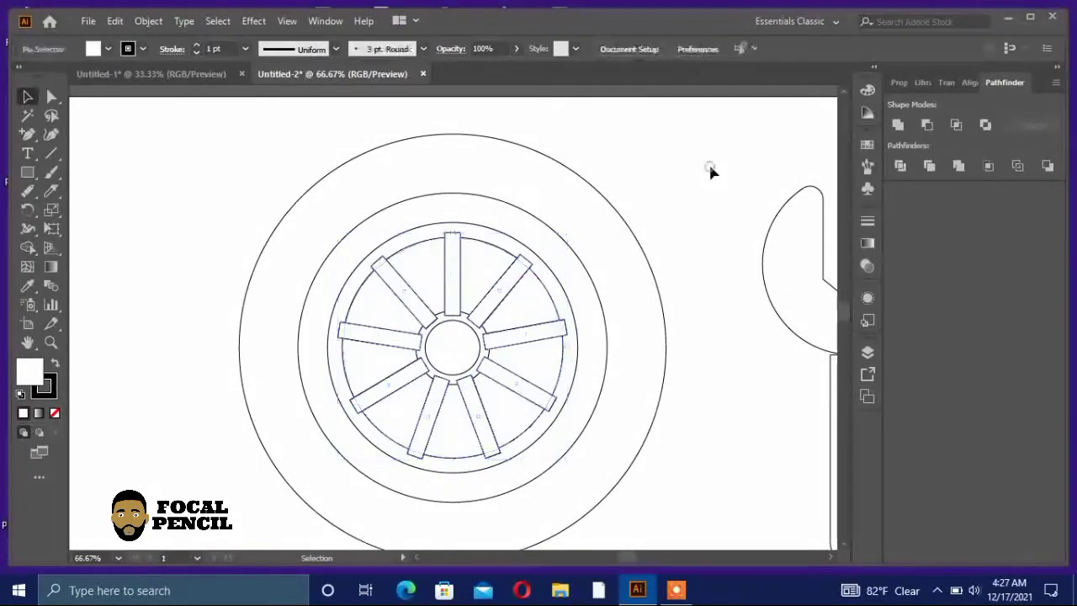
{"action": "scroll", "coordinate": [519, 227], "scroll_direction": "down", "scroll_amount": 1}
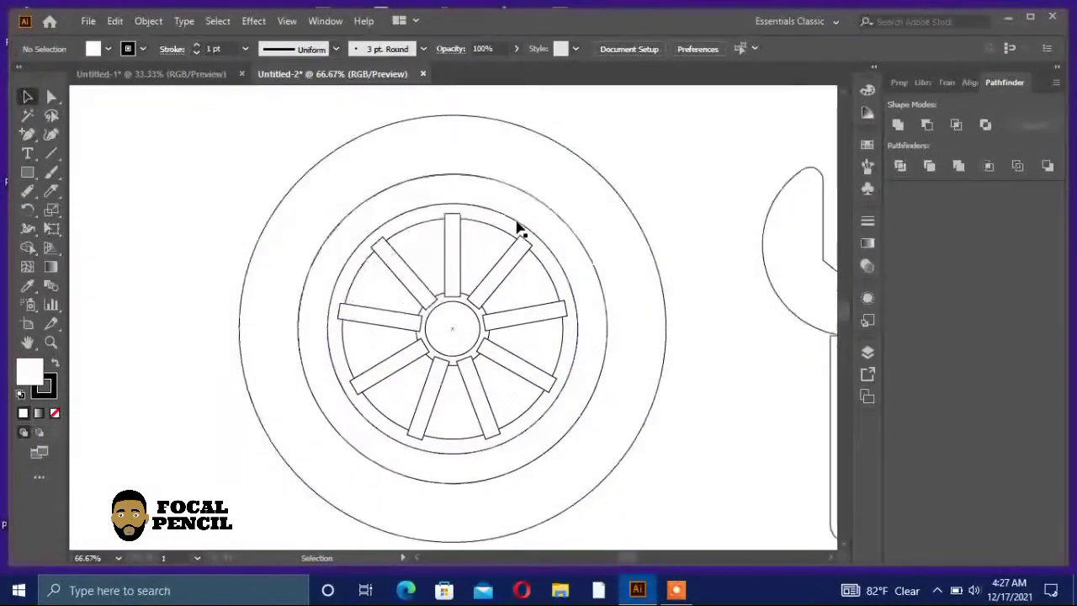
{"action": "scroll", "coordinate": [519, 227], "scroll_direction": "down", "scroll_amount": 1}
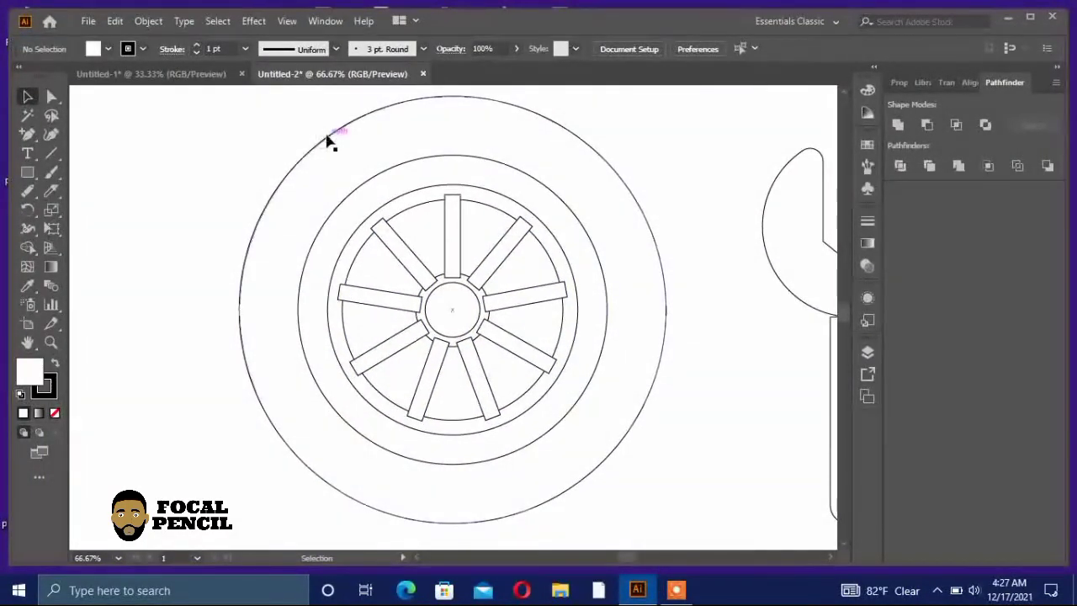
{"action": "left_click", "coordinate": [196, 46]}
{"action": "left_click", "coordinate": [196, 45]}
{"action": "left_click", "coordinate": [196, 45]}
{"action": "left_click", "coordinate": [196, 45]}
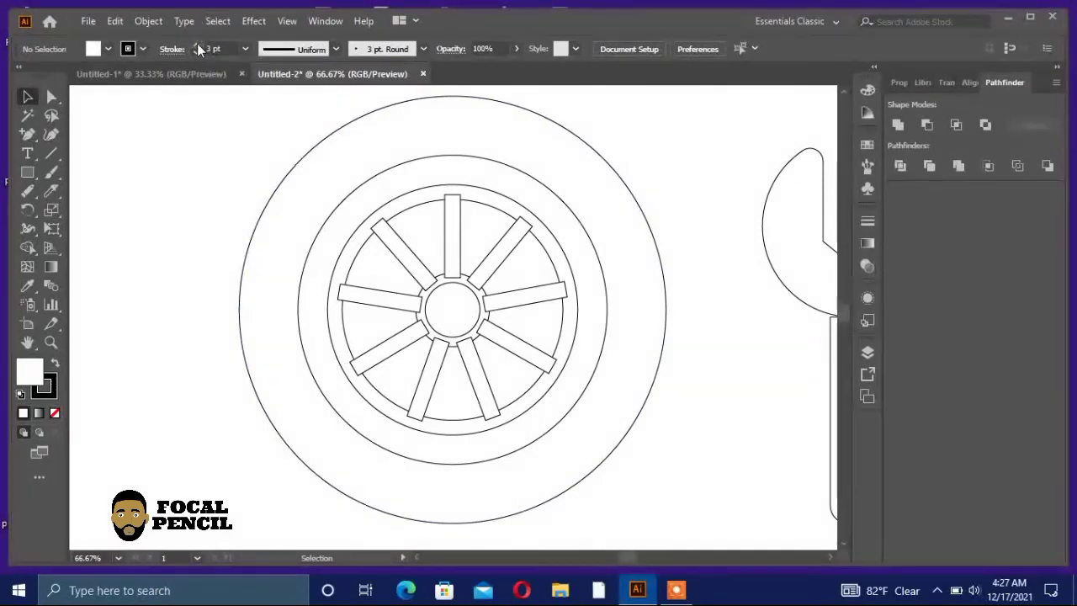
Set the stroke weight of the wheel's outermost circle to 4 pt
{"action": "left_click", "coordinate": [326, 139]}
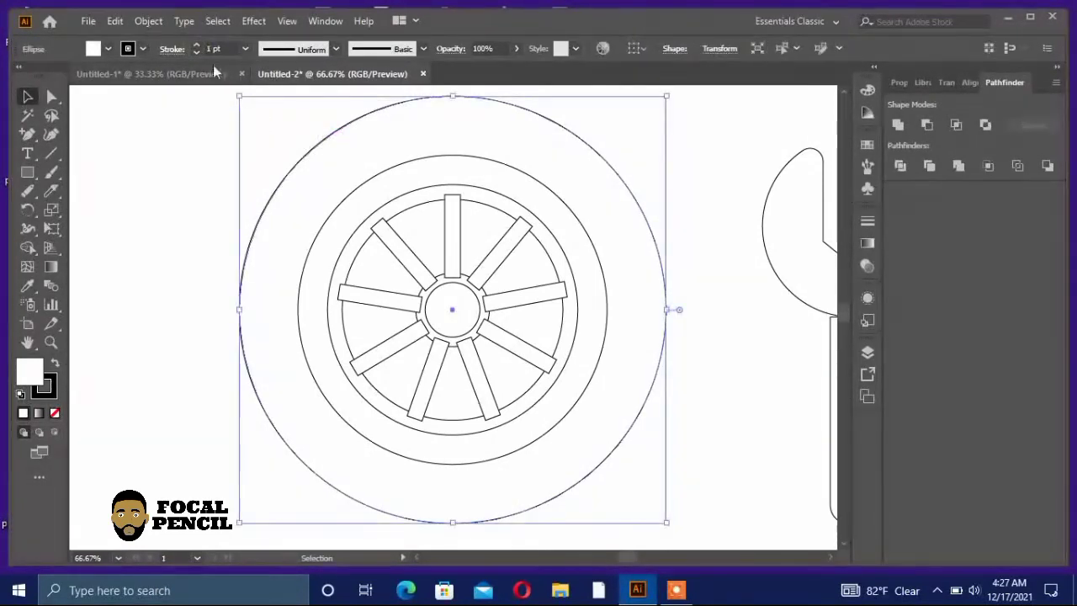
{"action": "left_click", "coordinate": [196, 45]}
{"action": "left_click", "coordinate": [196, 46]}
{"action": "left_click", "coordinate": [196, 45]}
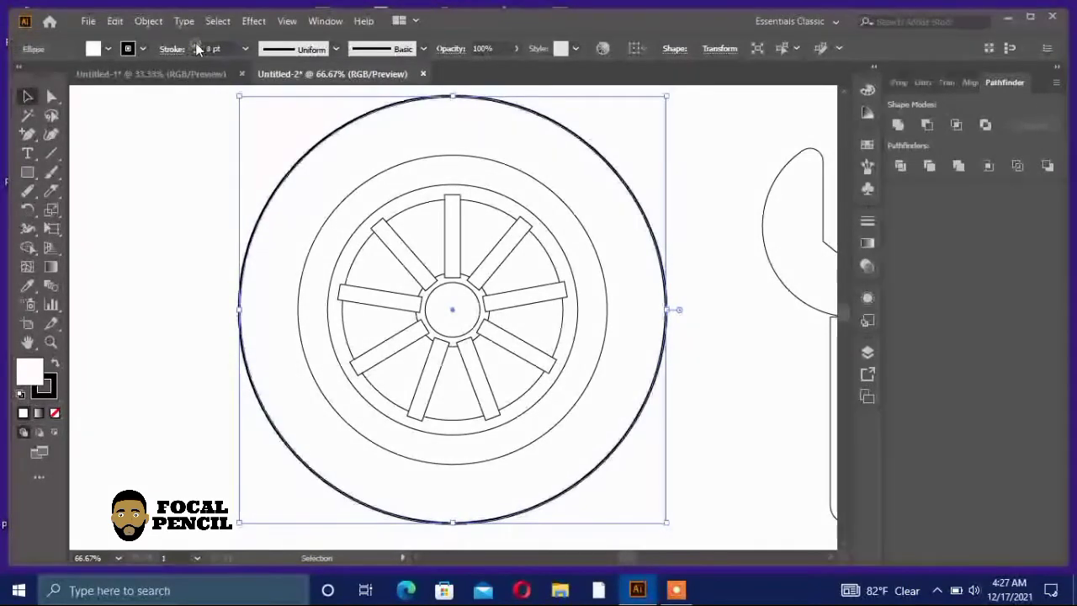
Set the stroke weight of the second circle from the outside to 5 pt and deselect it
{"action": "left_click", "coordinate": [438, 158]}
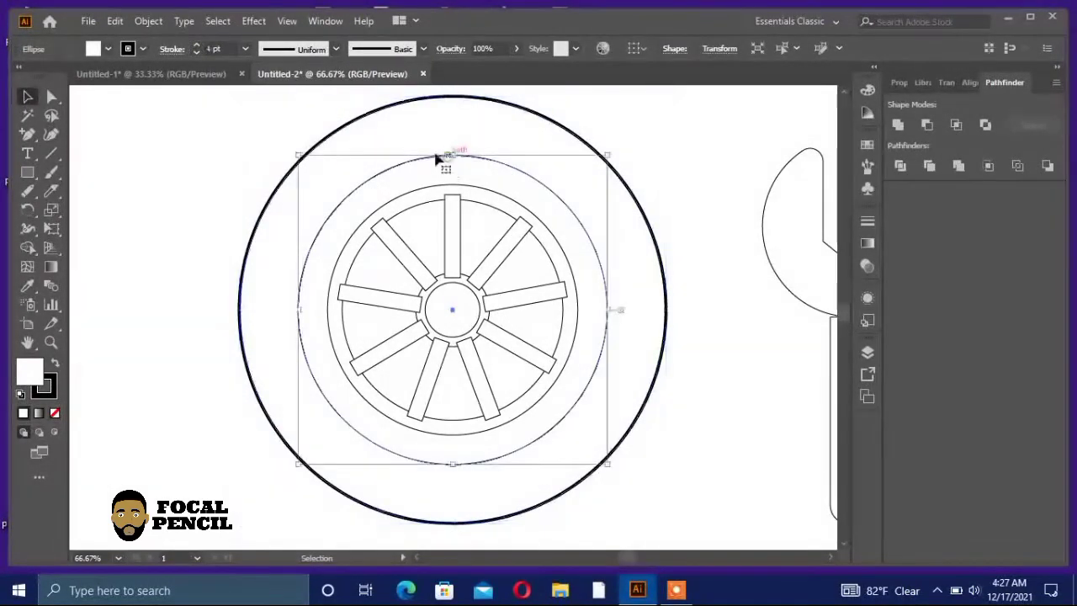
{"action": "left_click", "coordinate": [196, 45]}
{"action": "left_click", "coordinate": [196, 46]}
{"action": "left_click", "coordinate": [196, 46]}
{"action": "left_click", "coordinate": [196, 45]}
{"action": "scroll", "coordinate": [501, 244], "scroll_direction": "down", "scroll_amount": 2}
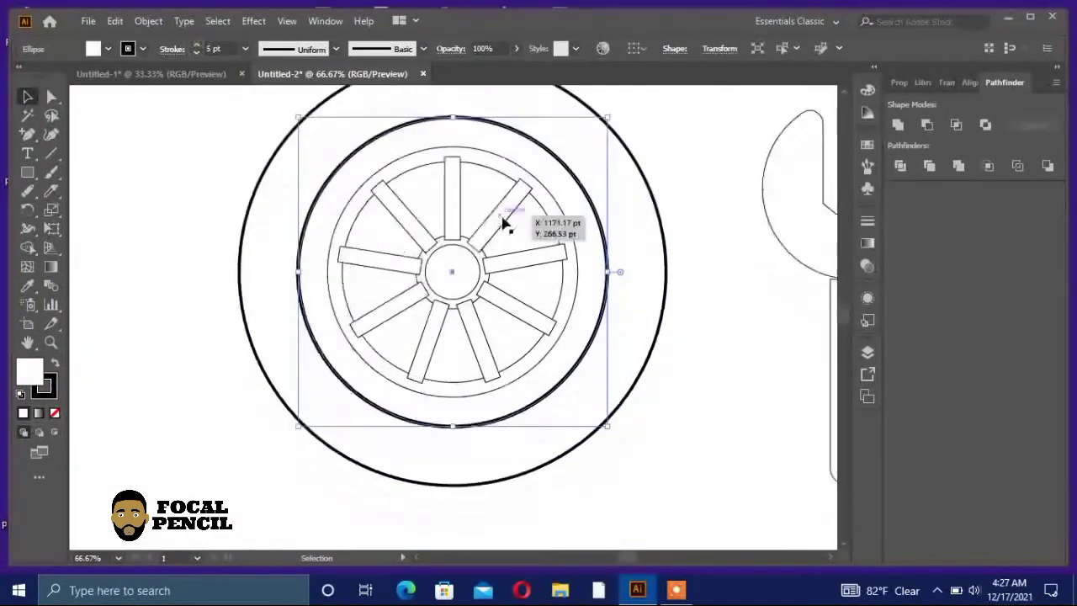
{"action": "key", "text": "ctrl+minus"}
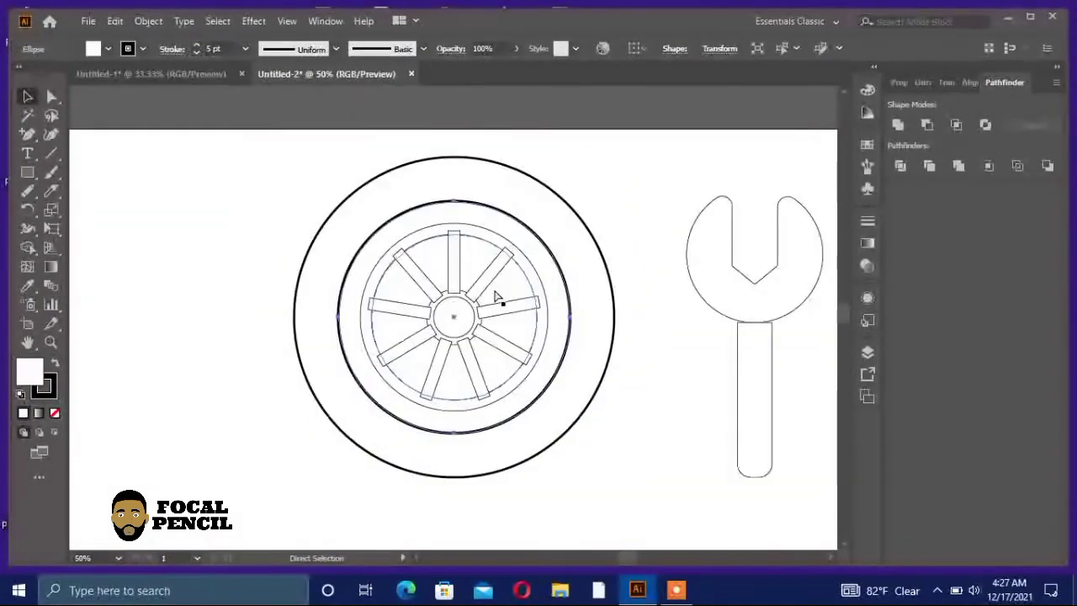
{"action": "left_click", "coordinate": [661, 359]}
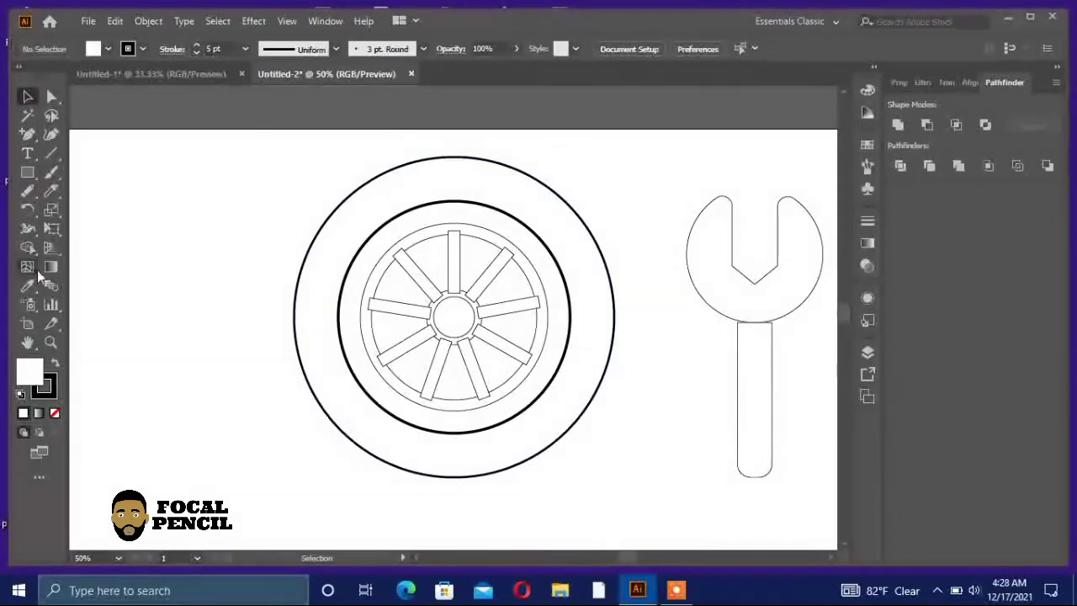
{"action": "left_click", "coordinate": [30, 97]}
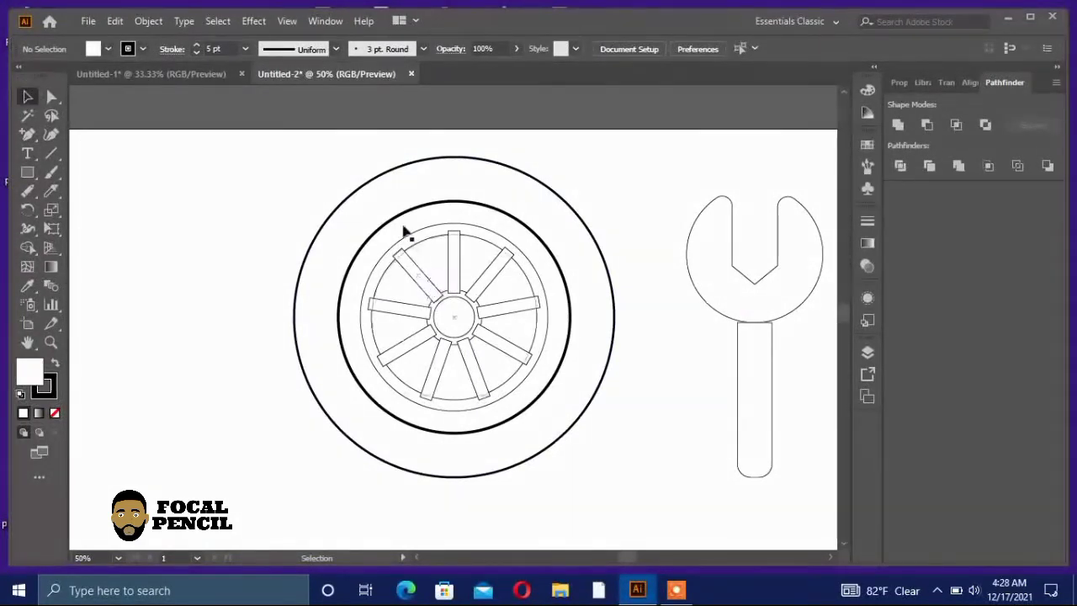
{"action": "left_click", "coordinate": [384, 173]}
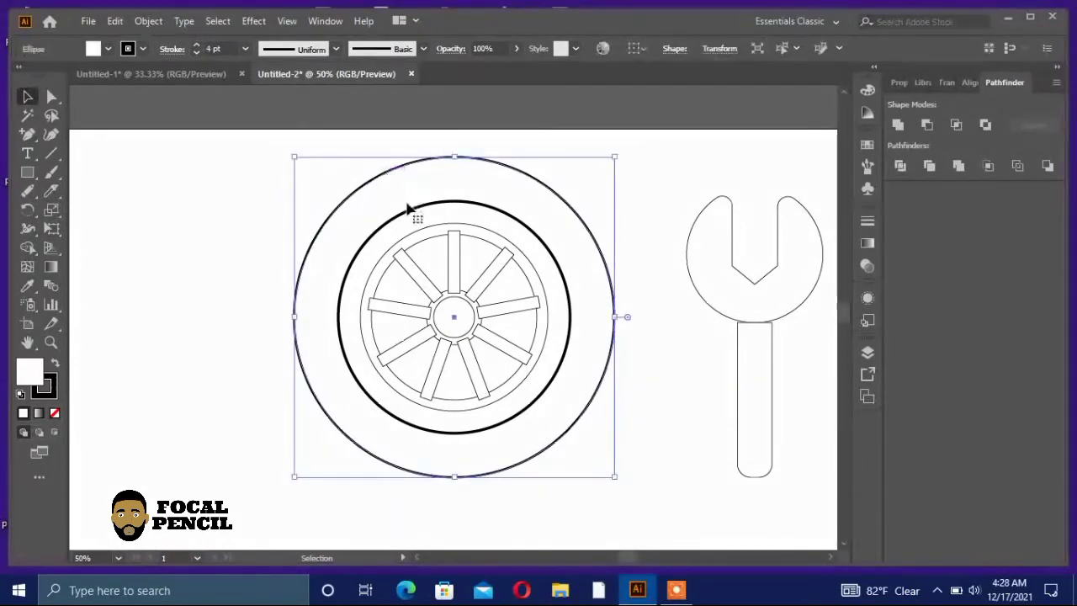
{"action": "left_click", "coordinate": [405, 212], "text": "shift"}
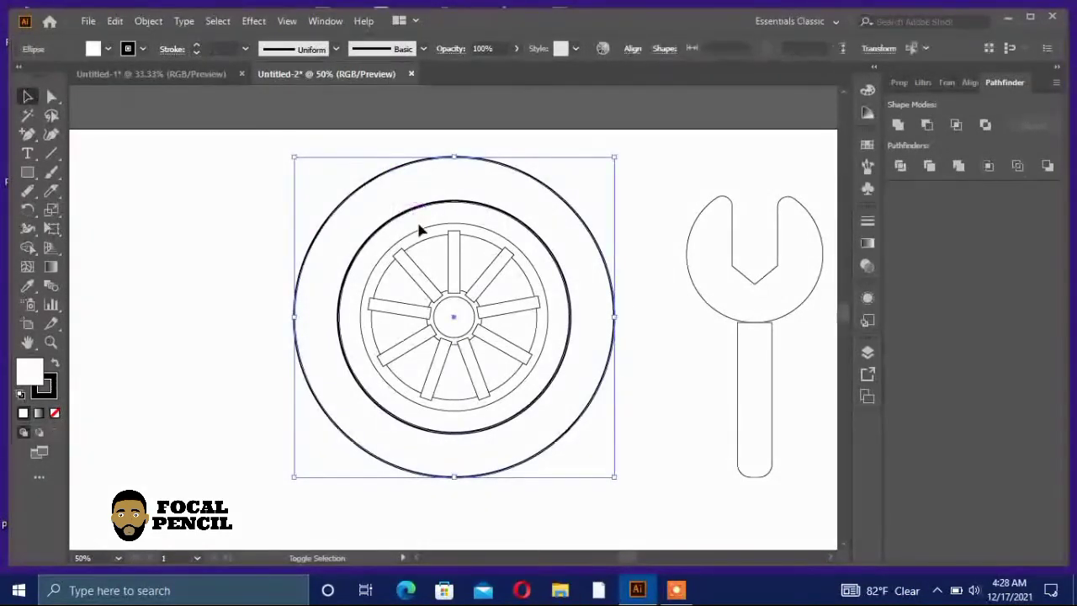
{"action": "left_click", "coordinate": [420, 228], "text": "shift"}
{"action": "left_click", "coordinate": [422, 207], "text": "shift"}
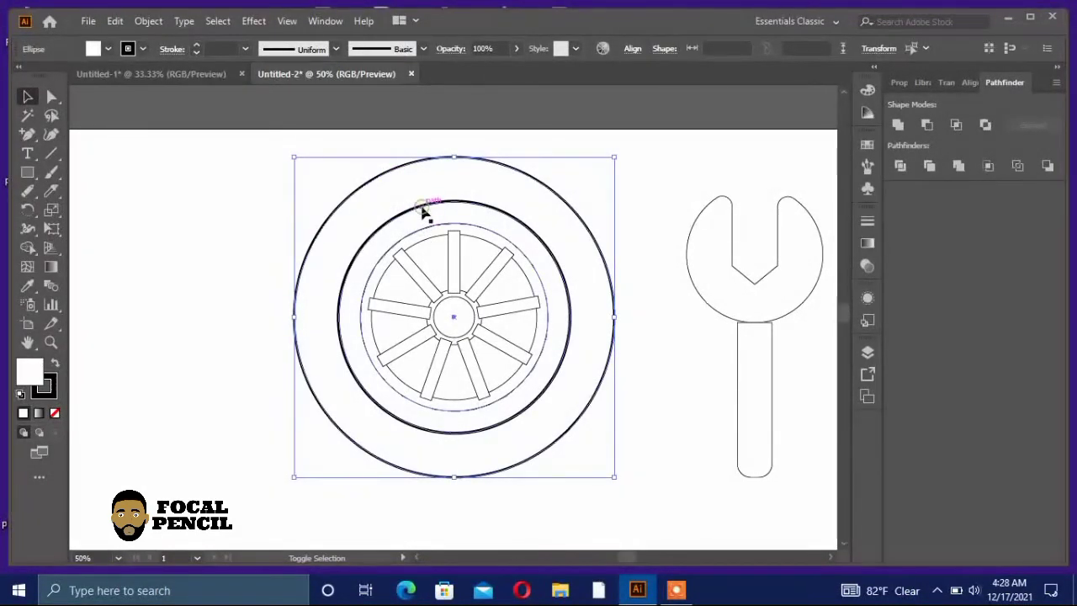
{"action": "left_click", "coordinate": [486, 241], "text": "shift"}
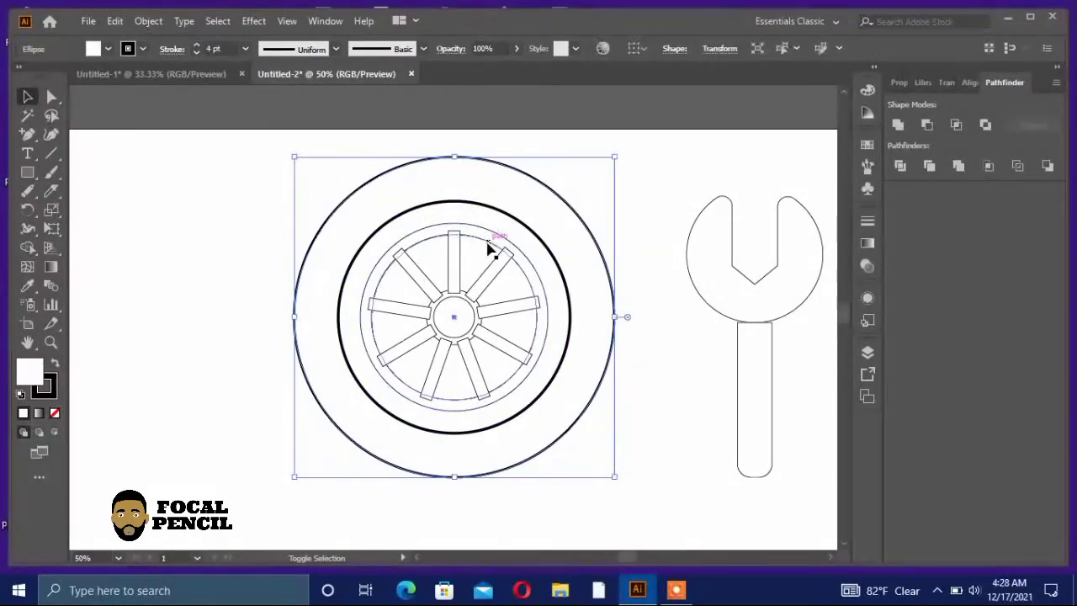
{"action": "left_click", "coordinate": [446, 229], "text": "shift"}
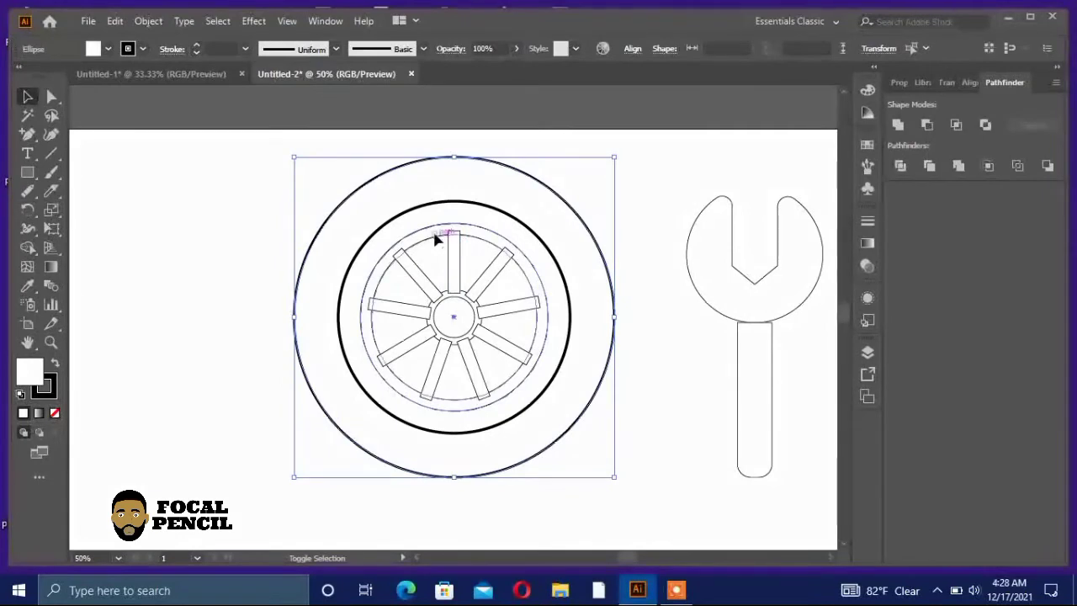
{"action": "double_click", "coordinate": [453, 248]}
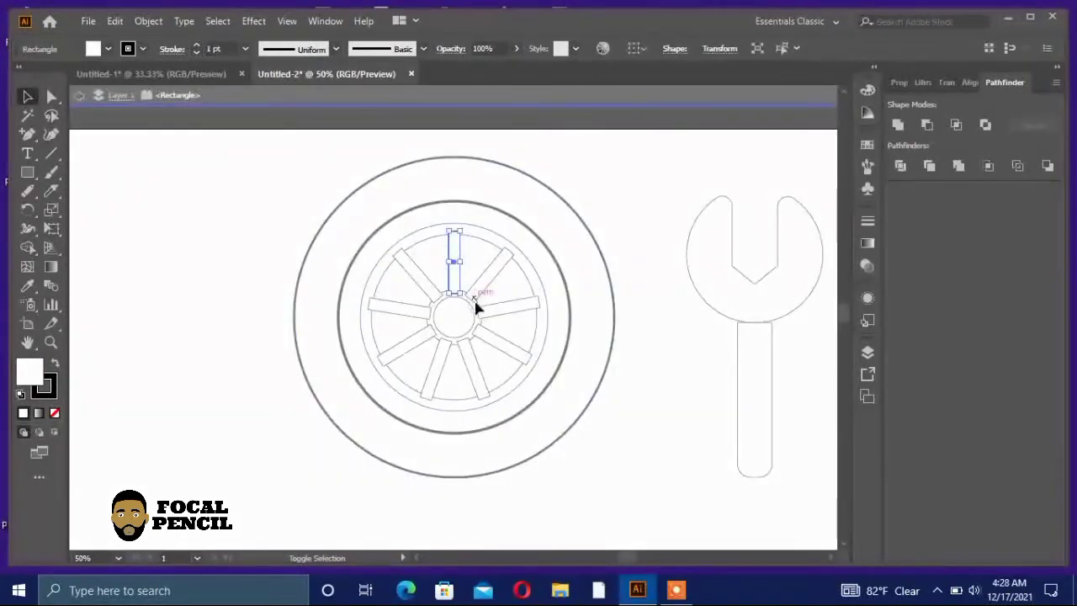
{"action": "left_click", "coordinate": [81, 96]}
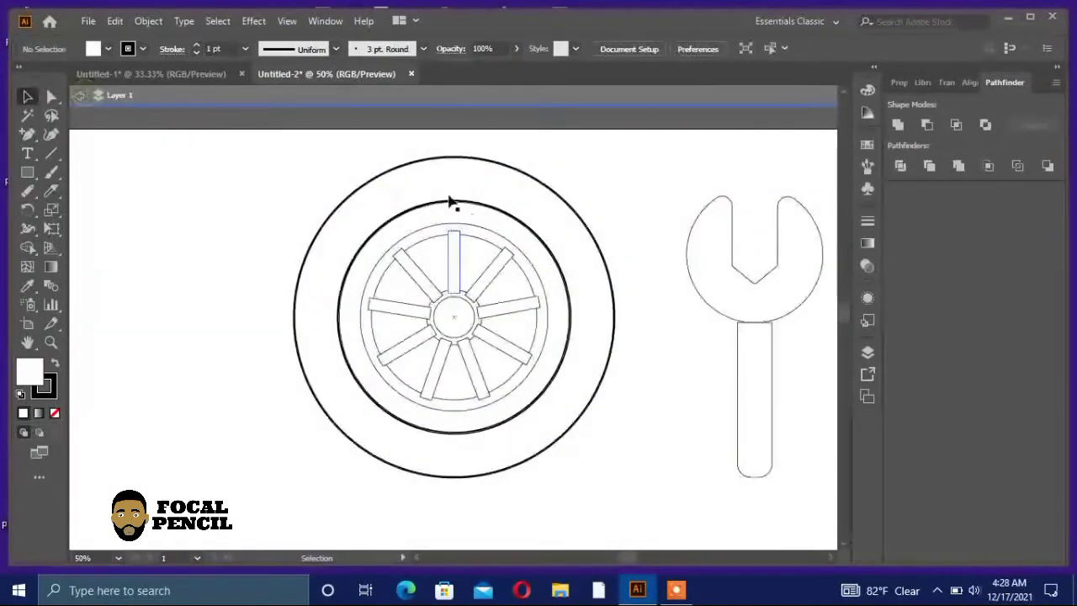
{"action": "left_click", "coordinate": [415, 202]}
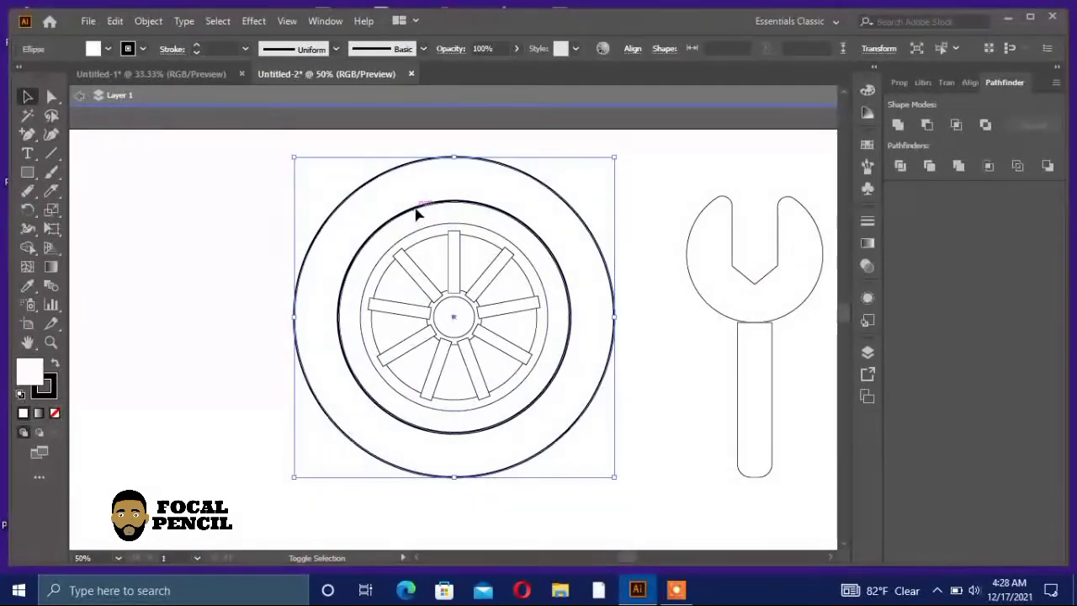
{"action": "left_click", "coordinate": [416, 208], "text": "shift"}
{"action": "left_click", "coordinate": [424, 232], "text": "shift"}
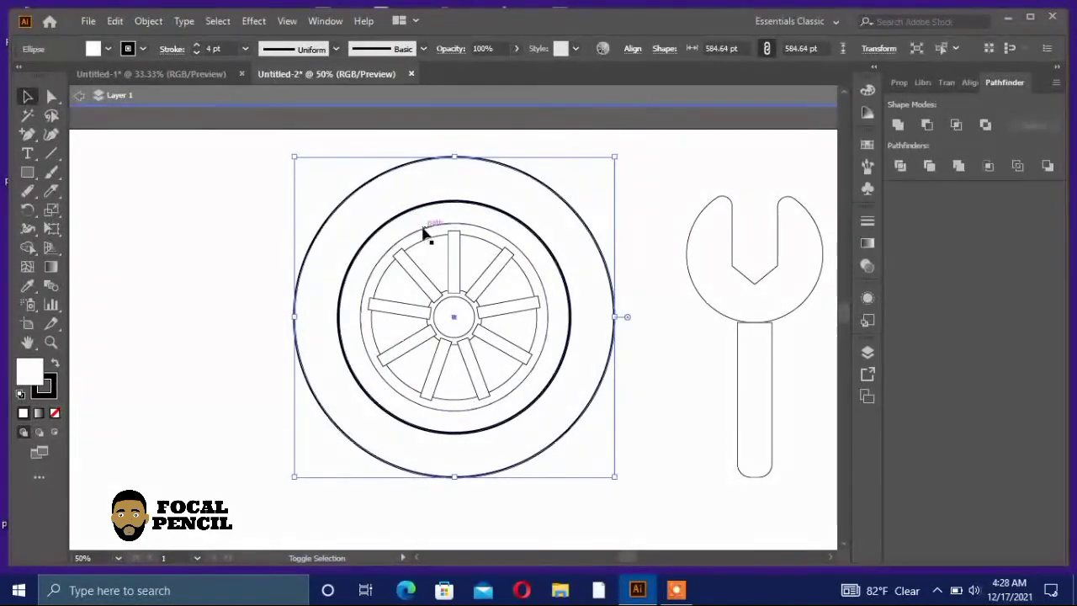
{"action": "left_click", "coordinate": [204, 190]}
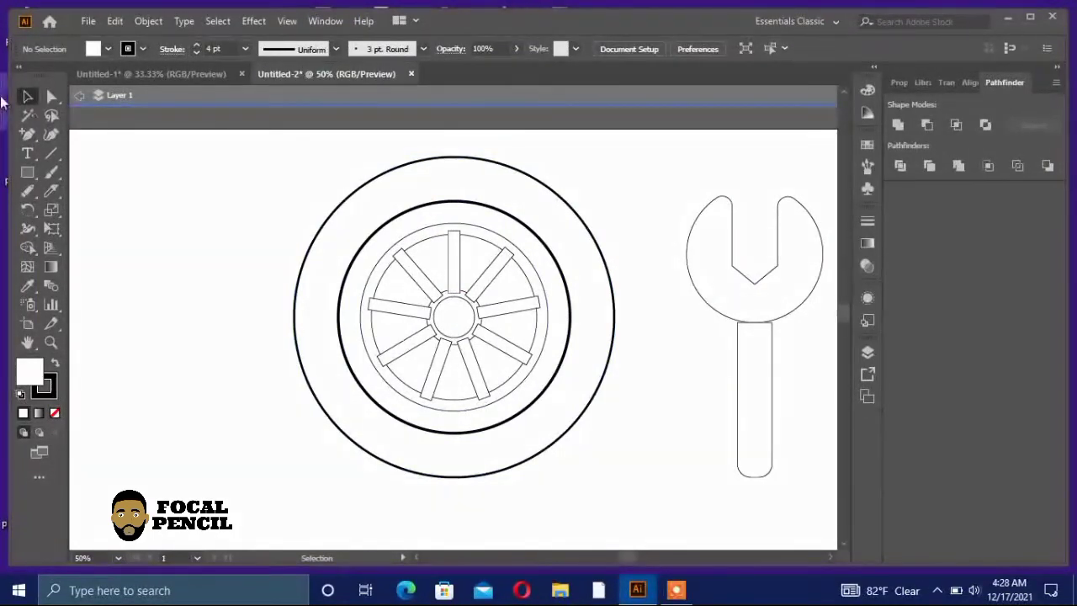
Select the whole wheel and fill its outermost ring with black using the Shape Builder tool
{"action": "left_click_drag", "start_coordinate": [308, 142], "coordinate": [634, 483]}
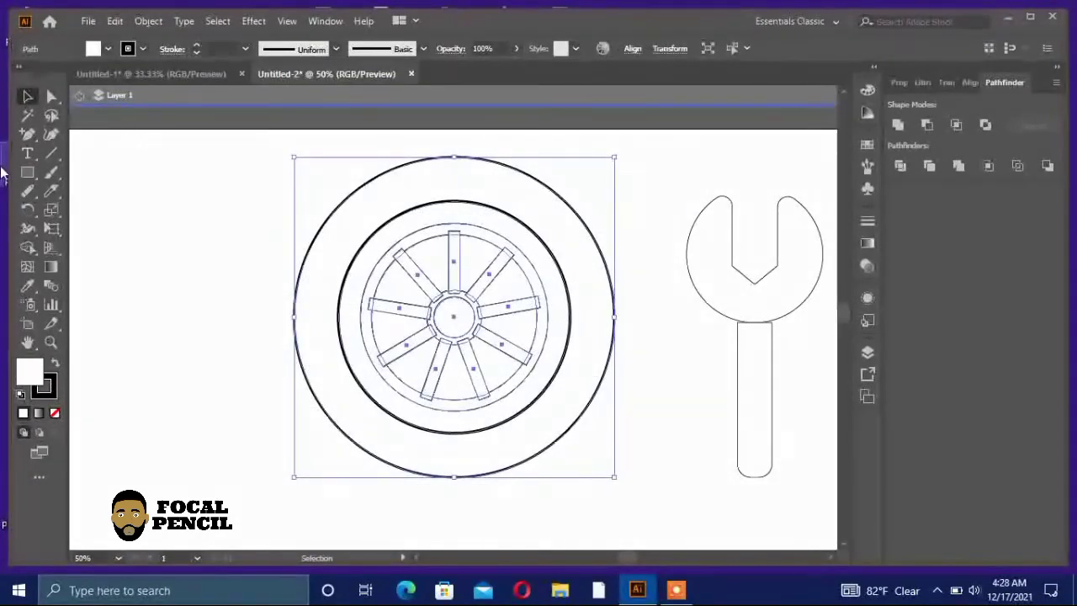
{"action": "left_click", "coordinate": [32, 253]}
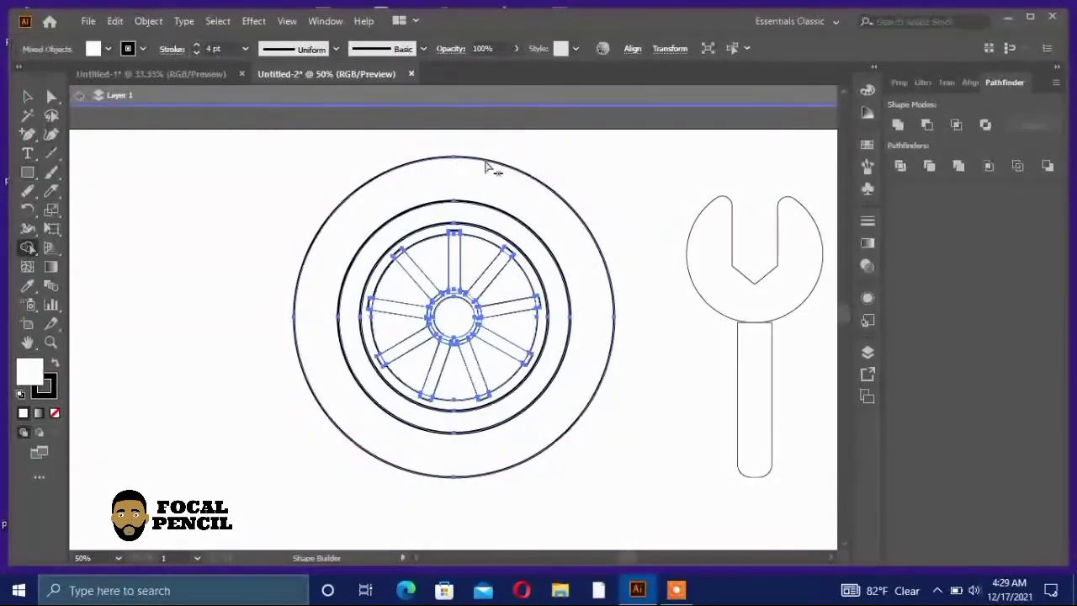
{"action": "left_click", "coordinate": [535, 197]}
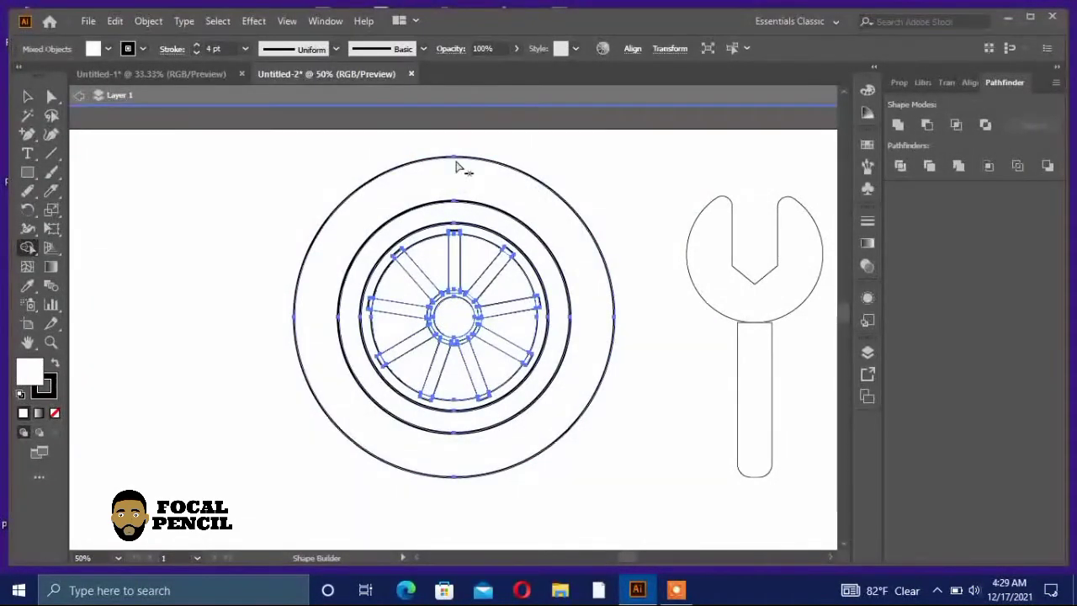
{"action": "left_click", "coordinate": [898, 83]}
{"action": "left_click", "coordinate": [882, 257]}
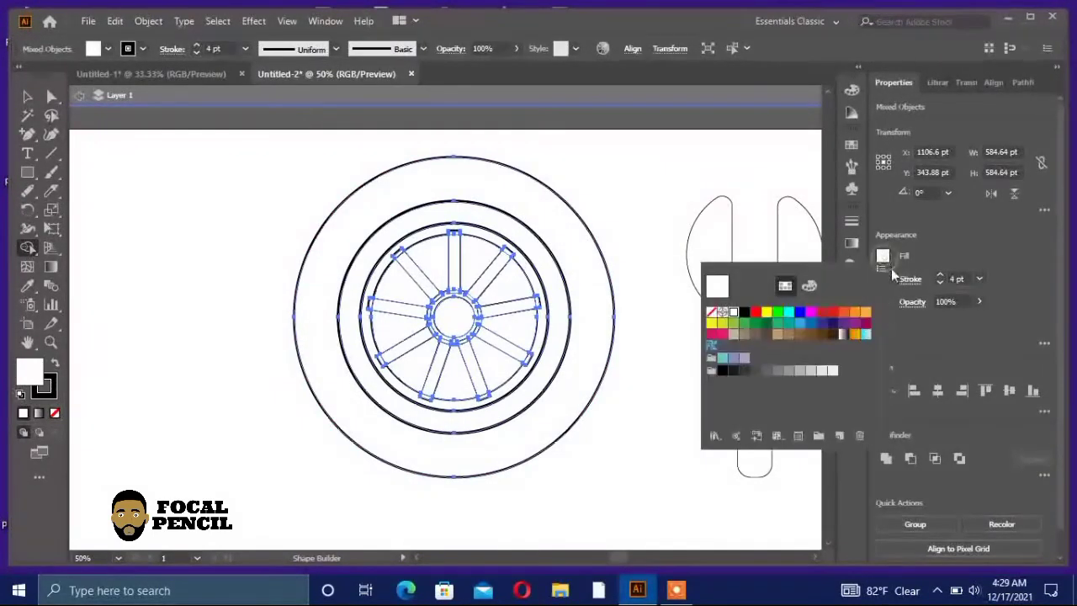
{"action": "left_click", "coordinate": [722, 371]}
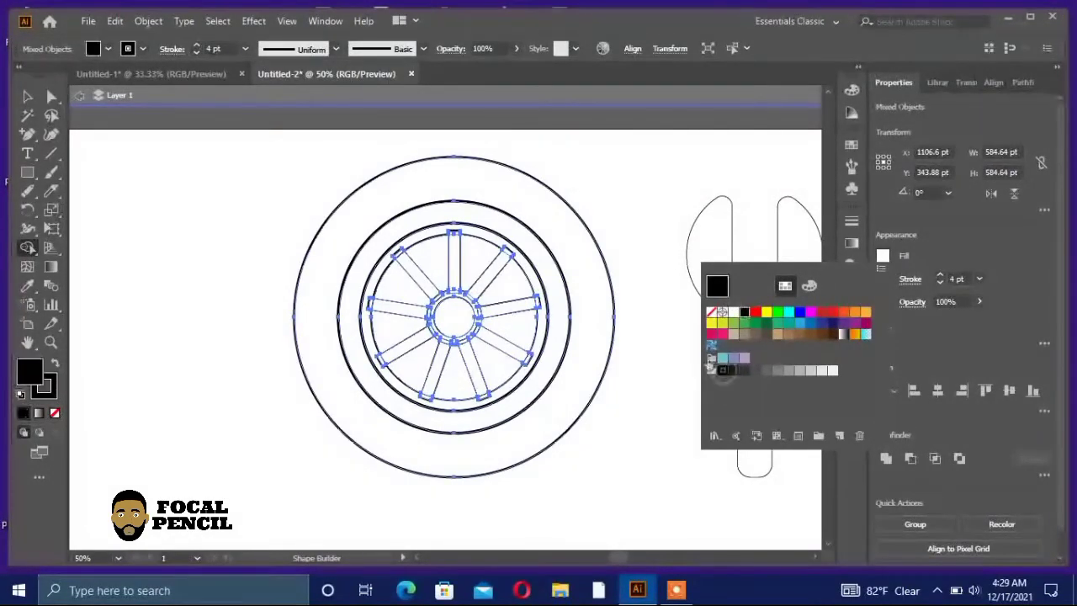
{"action": "left_click", "coordinate": [586, 247]}
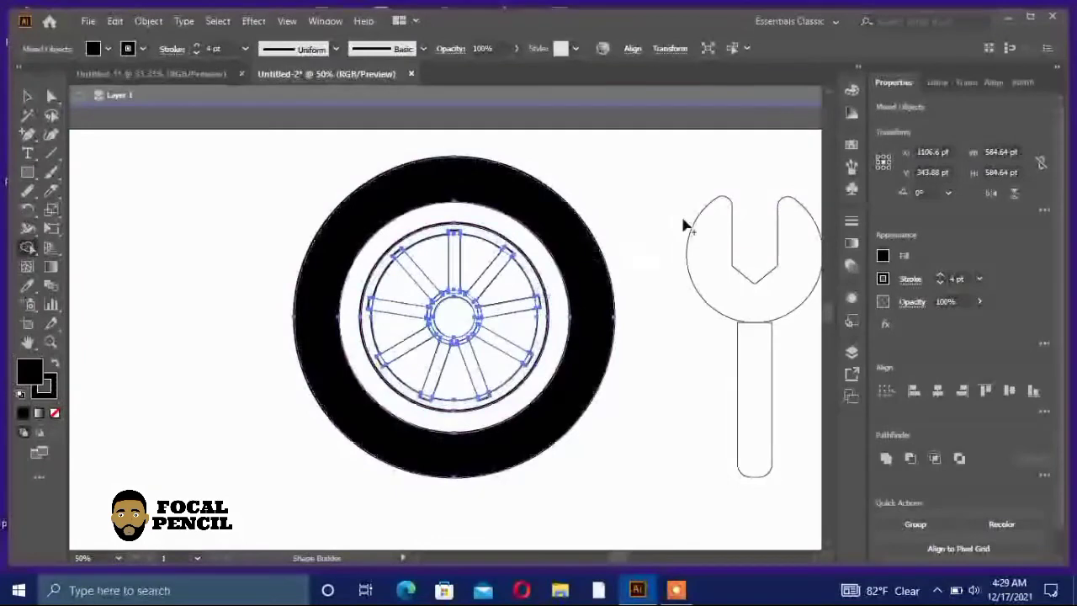
Fill the thin rim ring between the third and fourth circles with dark gray using the Shape Builder
{"action": "left_click", "coordinate": [883, 256]}
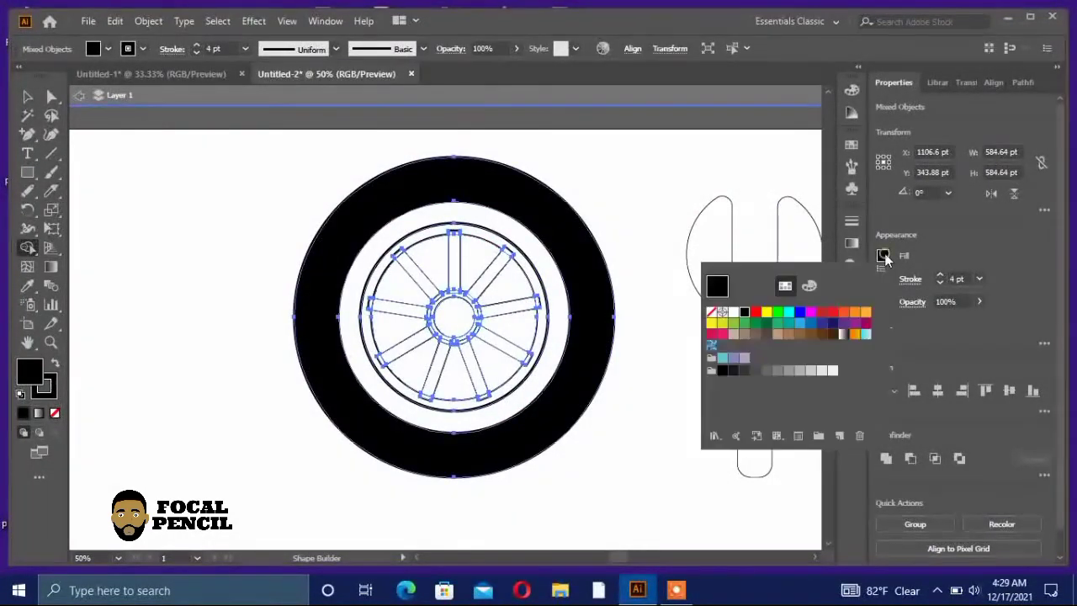
{"action": "left_click", "coordinate": [755, 371]}
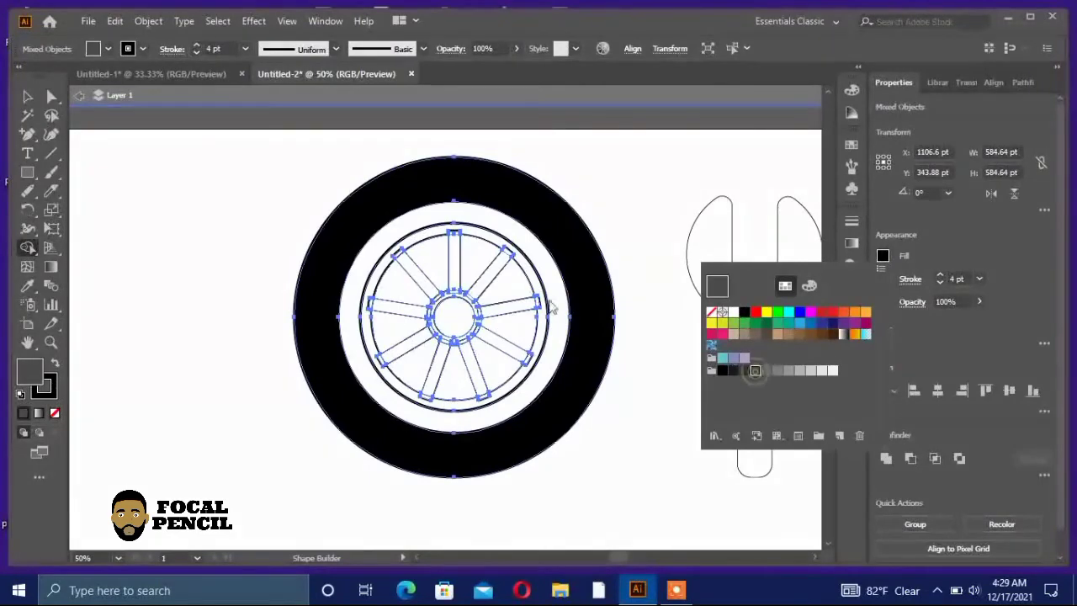
{"action": "left_click", "coordinate": [484, 240]}
{"action": "left_click", "coordinate": [484, 239]}
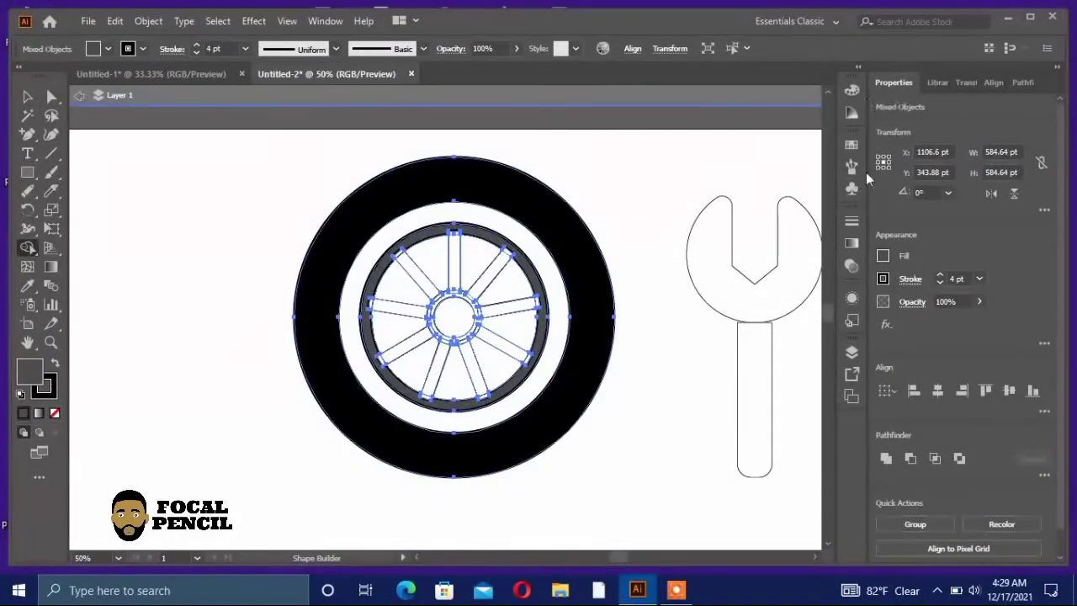
Fill all nine spokes of the wheel with light brown using the Shape Builder
{"action": "left_click", "coordinate": [883, 254]}
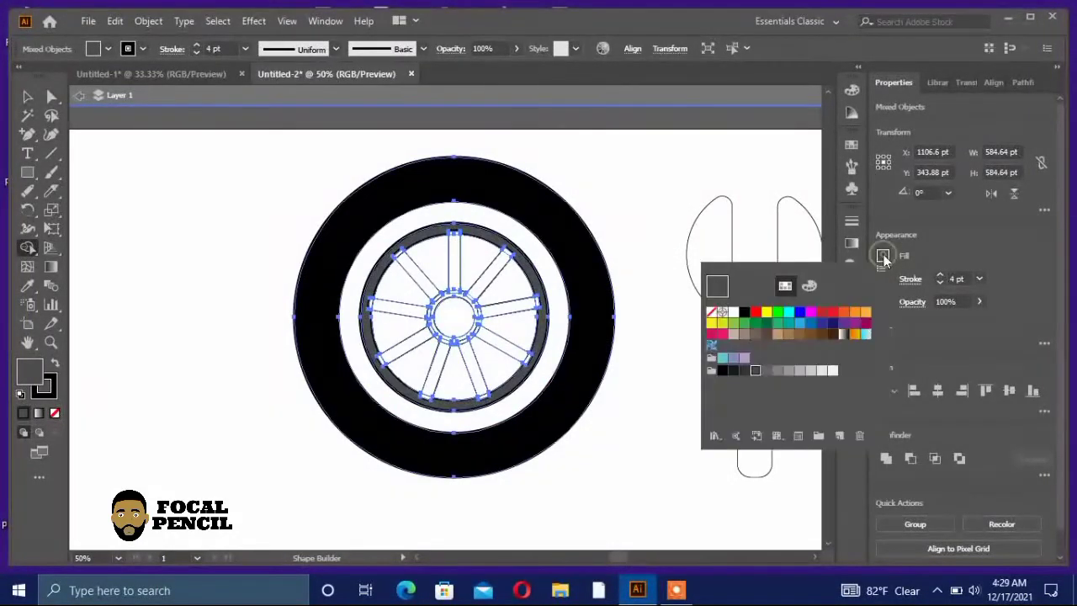
{"action": "left_click", "coordinate": [777, 336]}
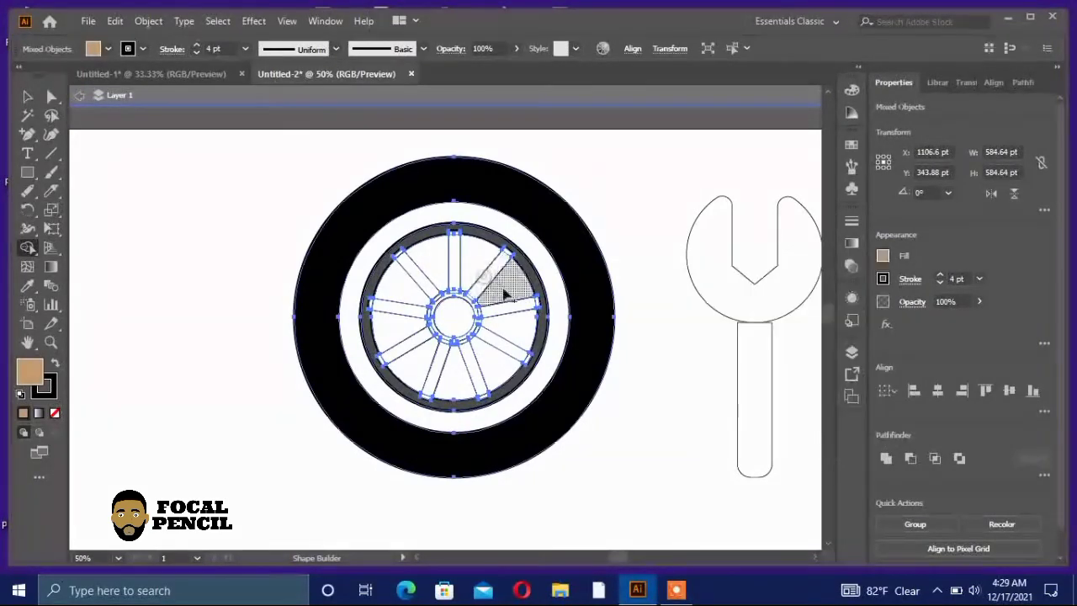
{"action": "left_click", "coordinate": [506, 313]}
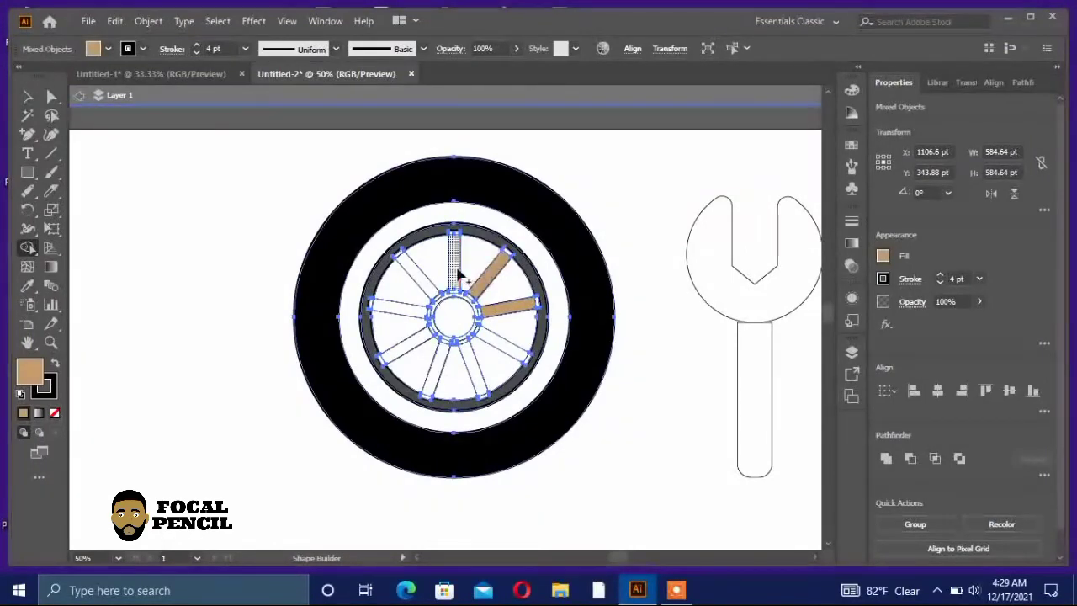
{"action": "left_click", "coordinate": [454, 277]}
{"action": "left_click", "coordinate": [420, 281]}
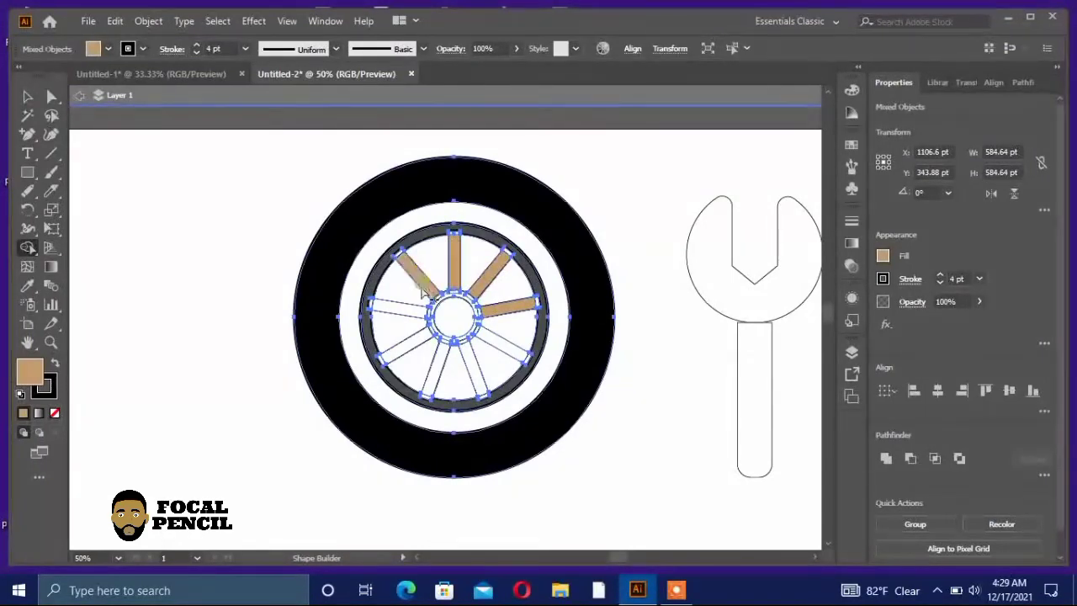
{"action": "left_click", "coordinate": [412, 313]}
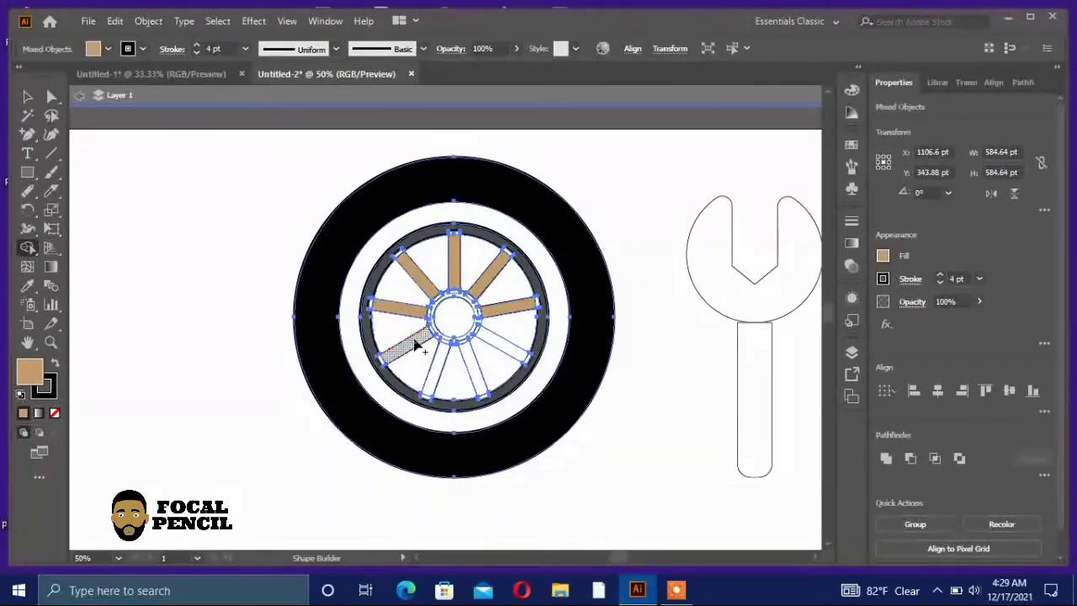
{"action": "left_click", "coordinate": [417, 345]}
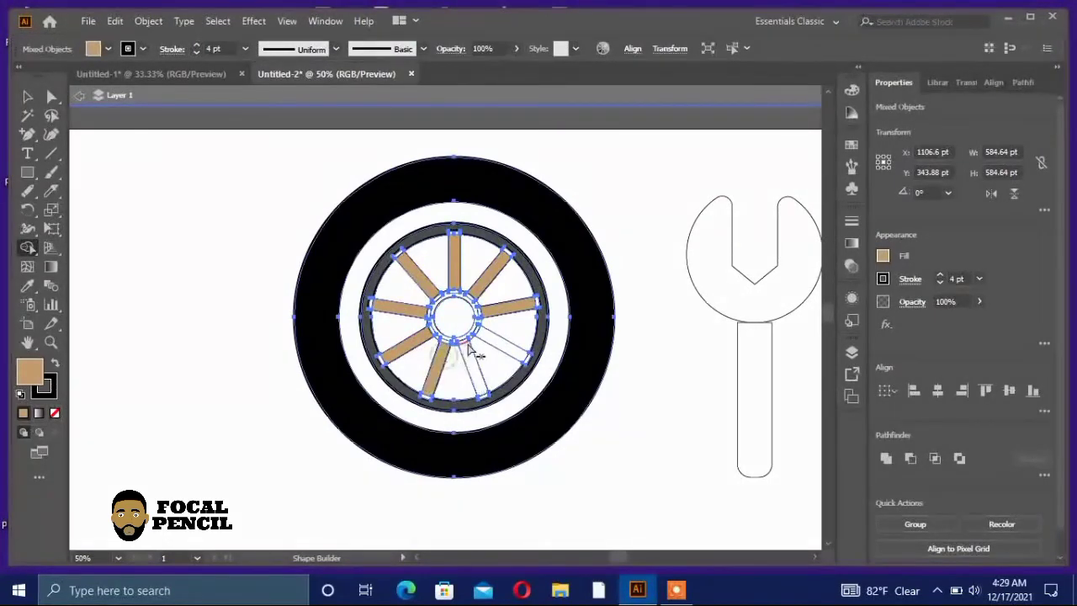
{"action": "left_click", "coordinate": [471, 358]}
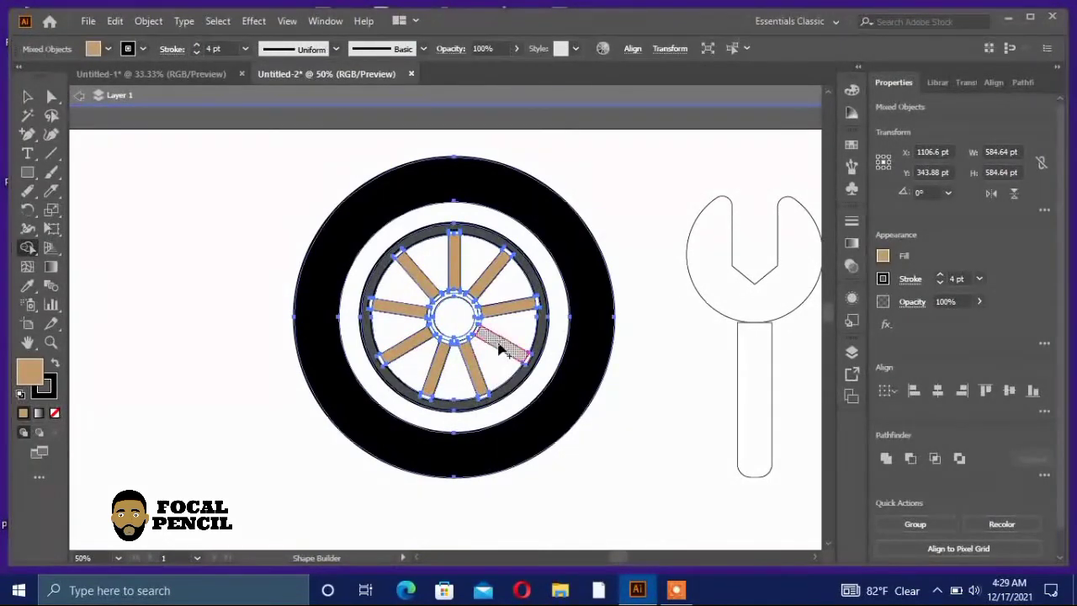
{"action": "left_click", "coordinate": [501, 349]}
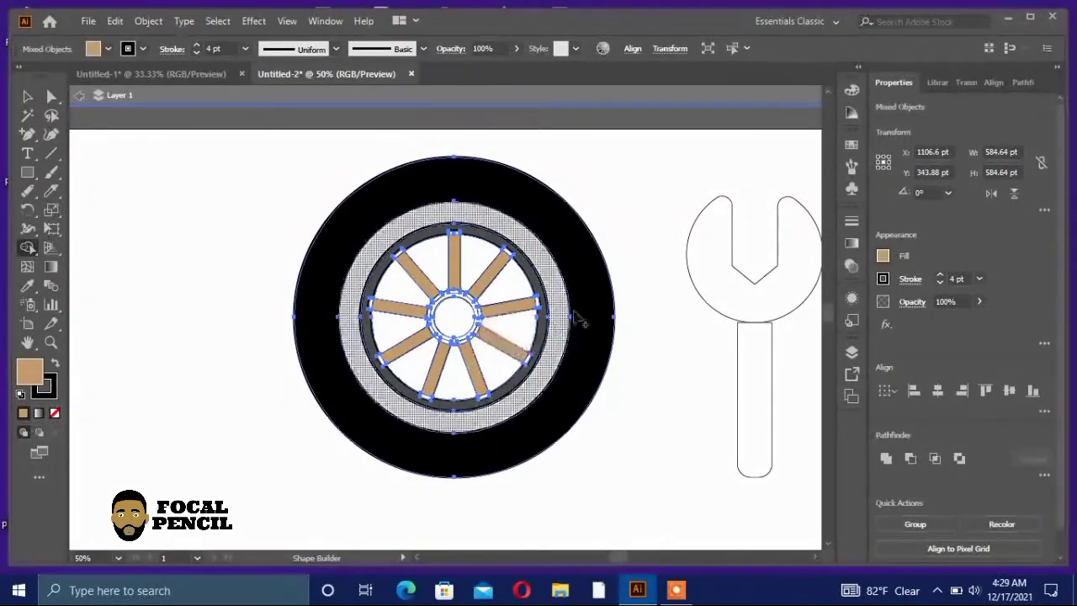
Fill the small circle at the wheel's hub with a darker brown using the Shape Builder
{"action": "left_click", "coordinate": [883, 256]}
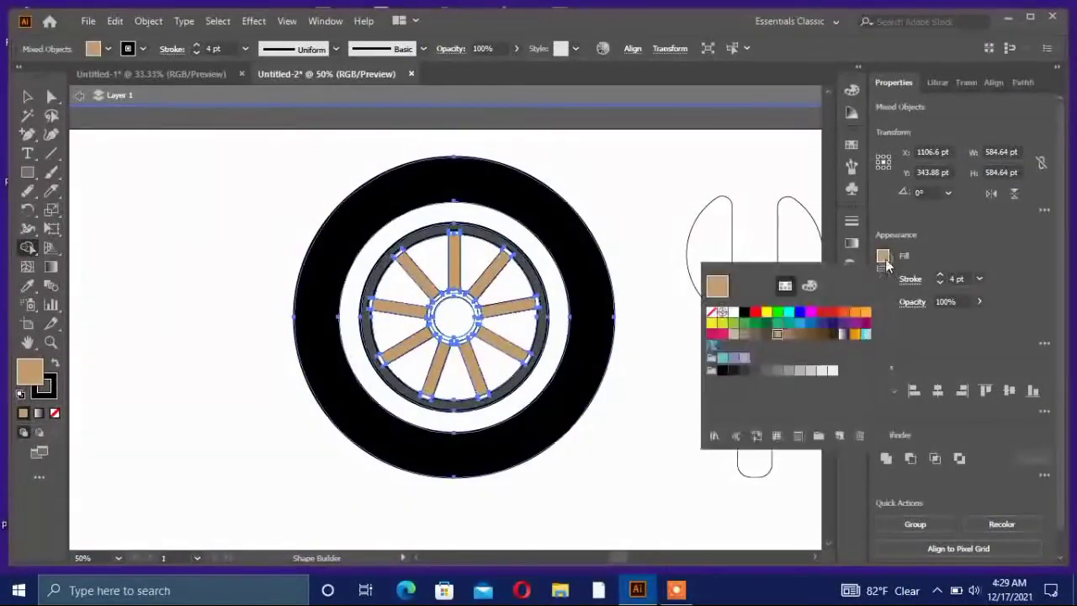
{"action": "left_click", "coordinate": [811, 334]}
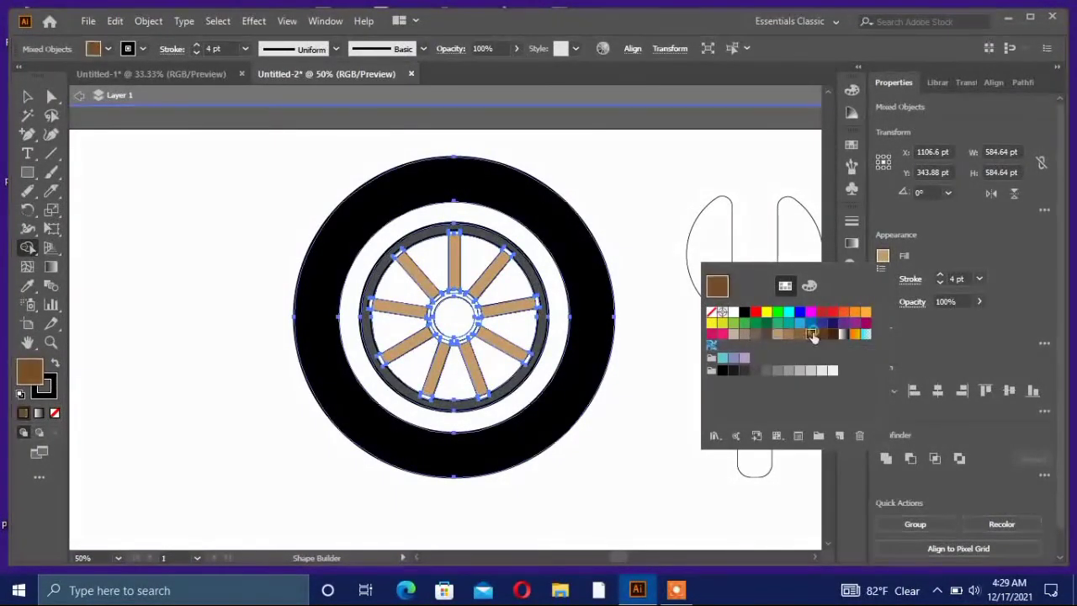
{"action": "left_click", "coordinate": [472, 310]}
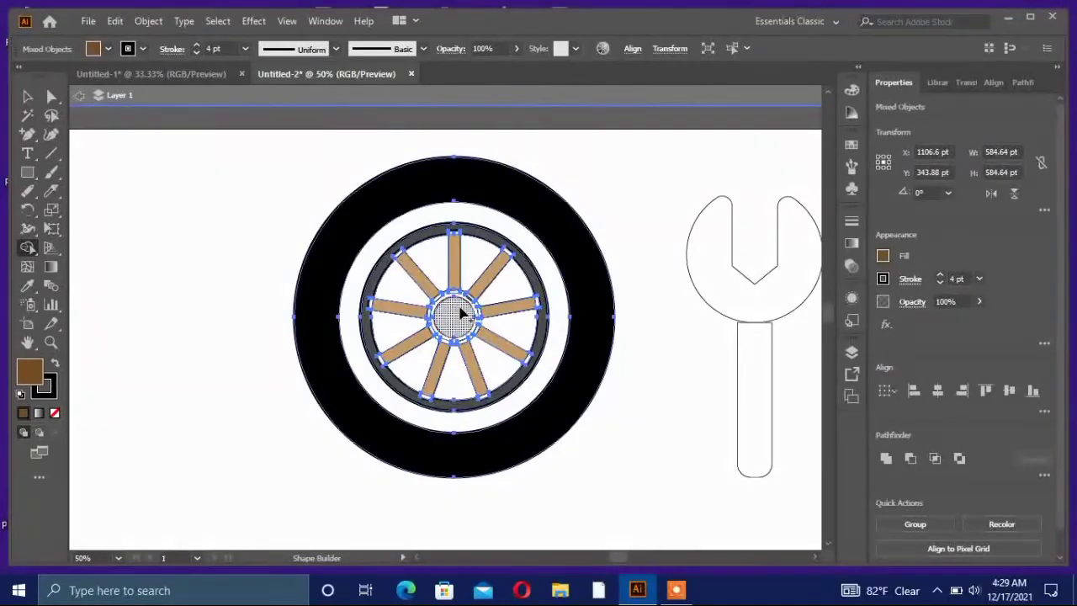
{"action": "left_click", "coordinate": [463, 313]}
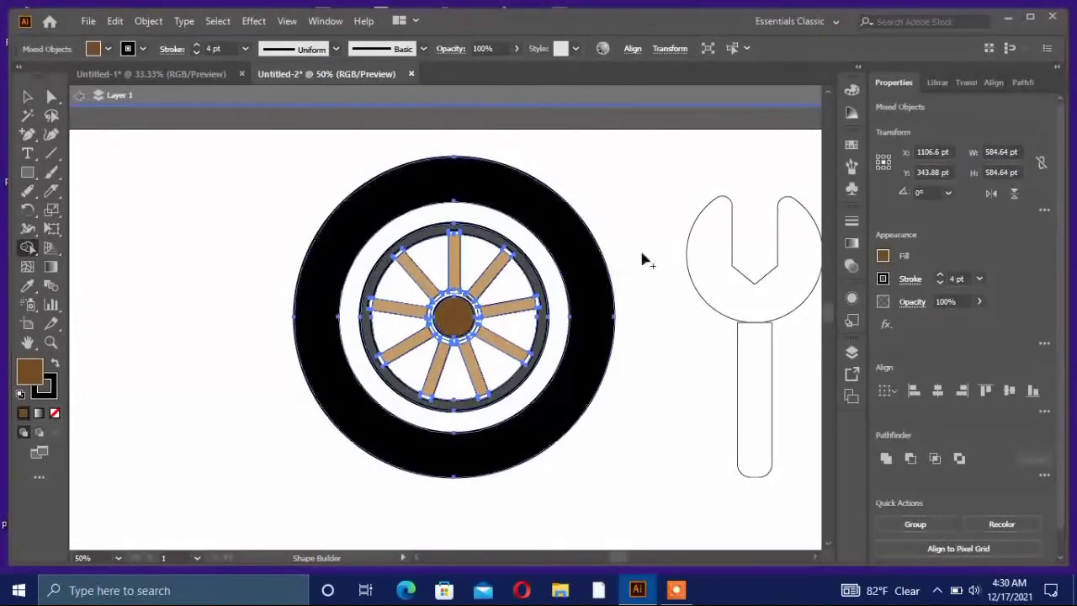
Fill the ring between the black tyre and the dark rim with medium gray using the Shape Builder
{"action": "left_click", "coordinate": [881, 258]}
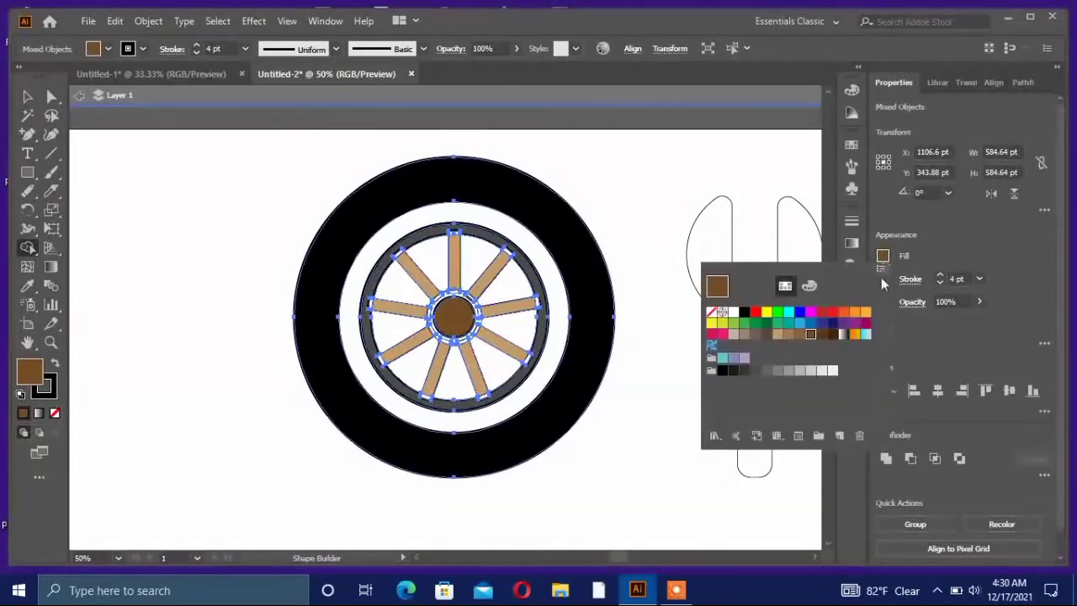
{"action": "left_click", "coordinate": [788, 371]}
{"action": "left_click", "coordinate": [553, 286]}
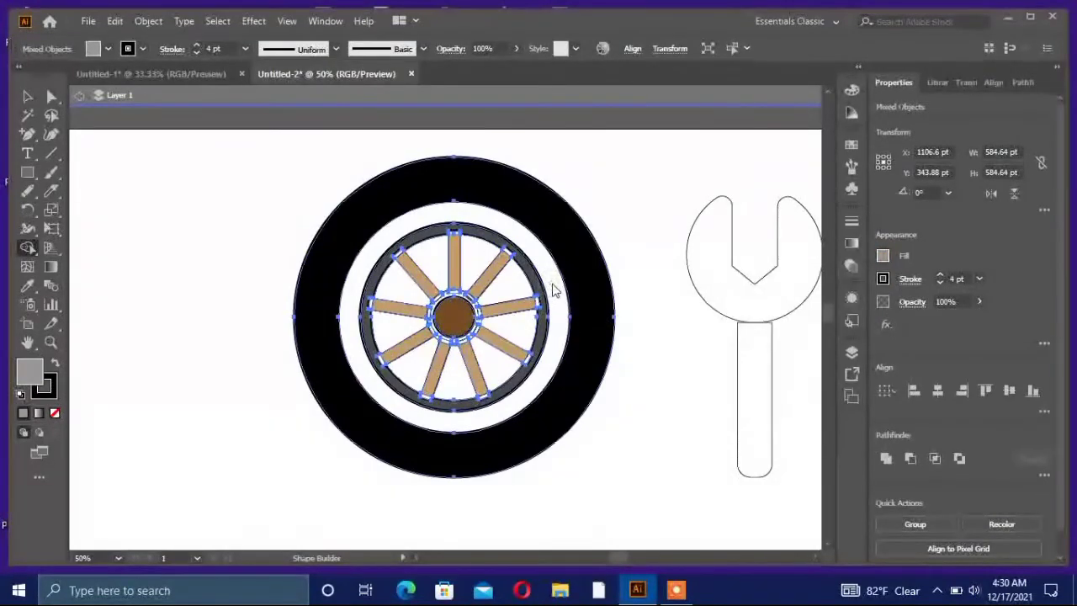
{"action": "left_click", "coordinate": [543, 262]}
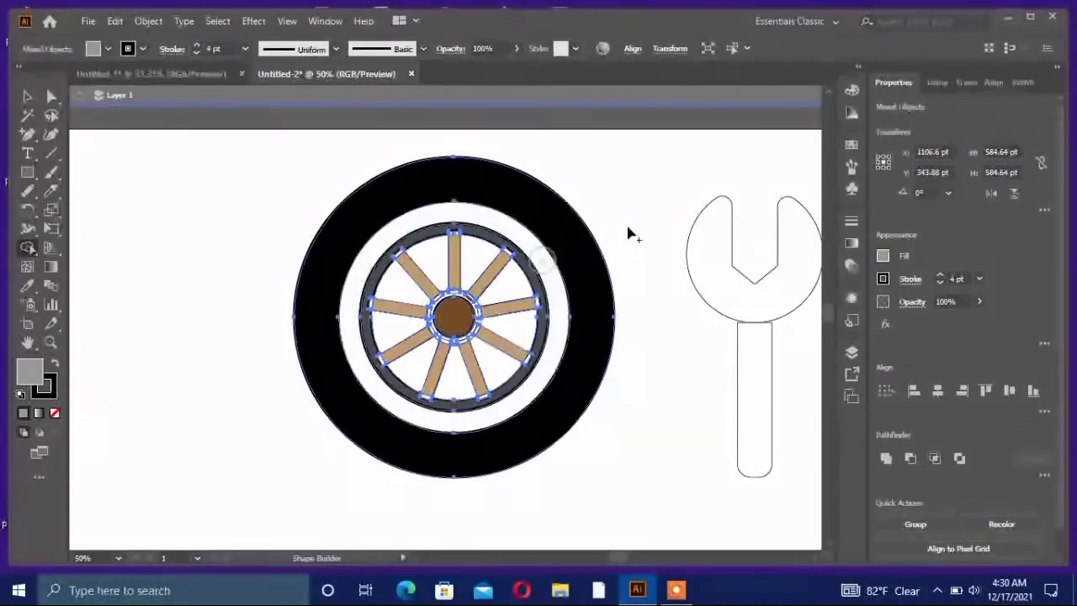
{"action": "left_click", "coordinate": [544, 264]}
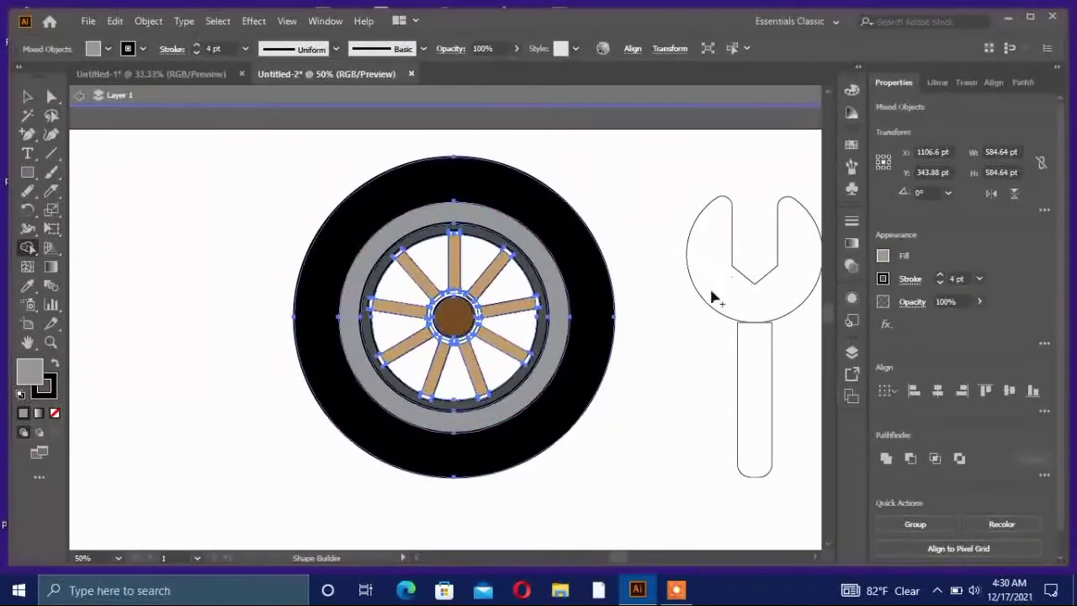
Fill the open area between the wheel's spokes with white using the Shape Builder
{"action": "left_click", "coordinate": [882, 256]}
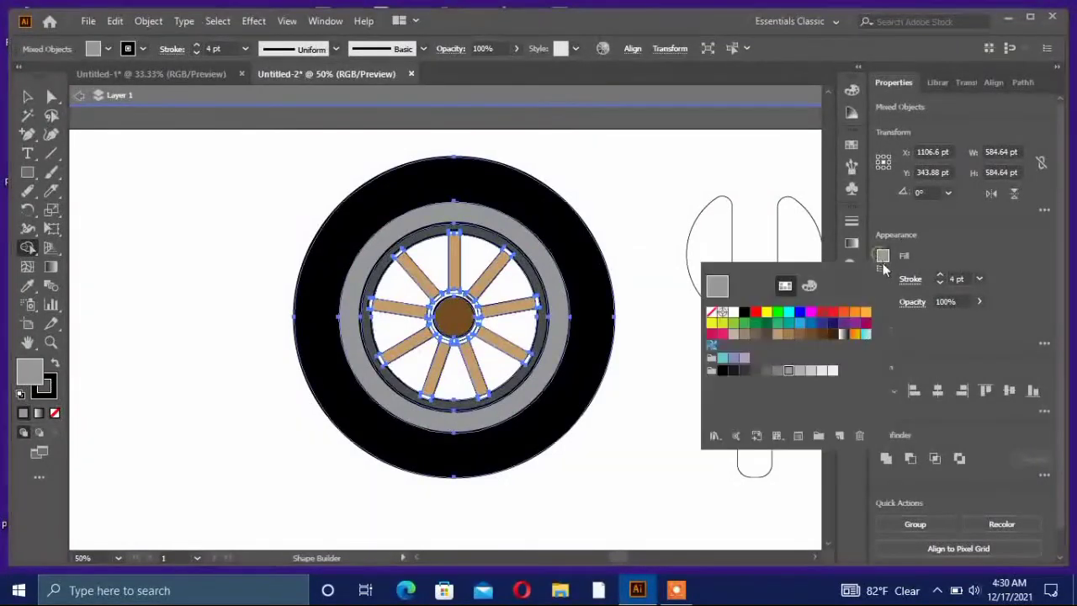
{"action": "left_click", "coordinate": [732, 312]}
{"action": "left_click", "coordinate": [511, 290]}
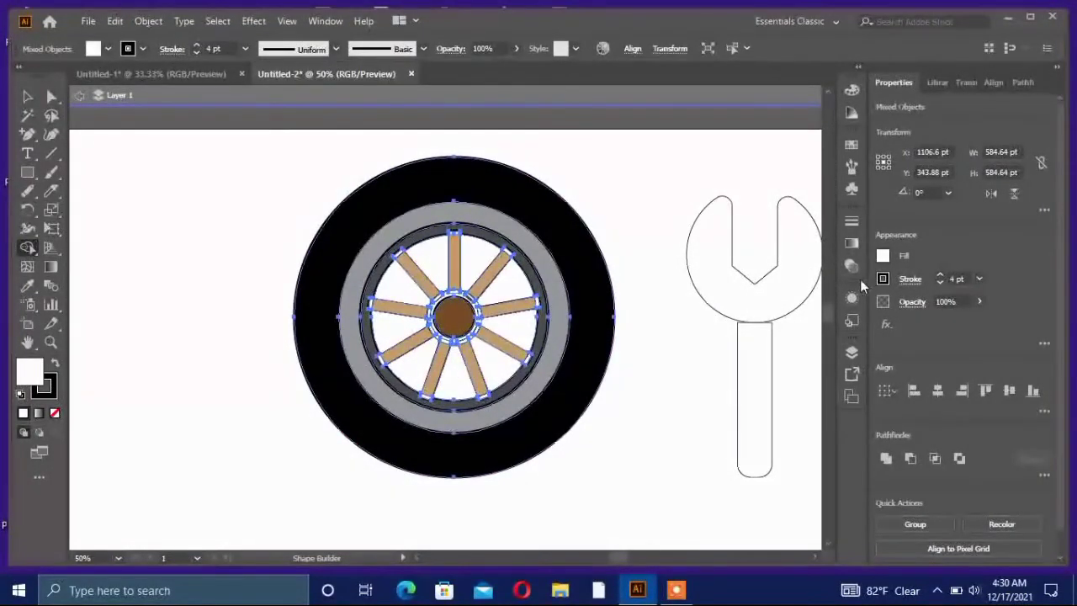
{"action": "left_click", "coordinate": [882, 256]}
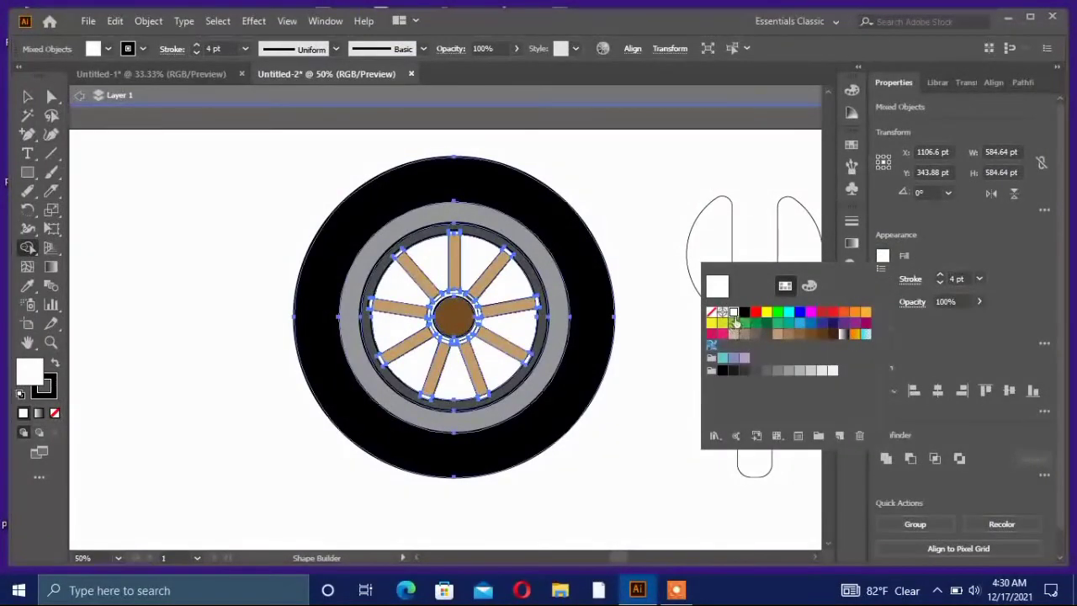
{"action": "left_click", "coordinate": [744, 312]}
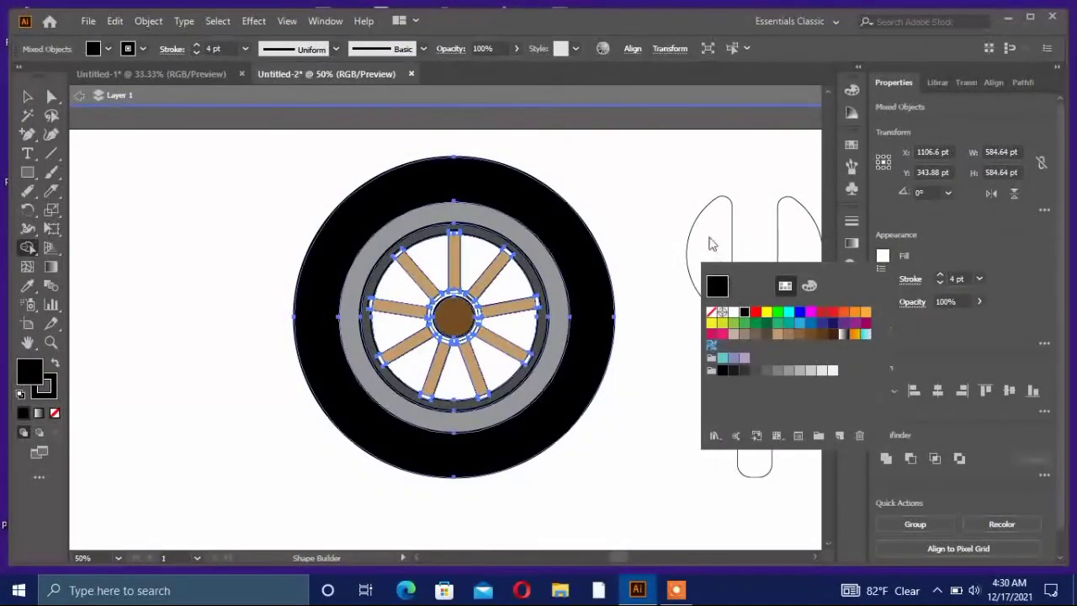
{"action": "left_click", "coordinate": [29, 99]}
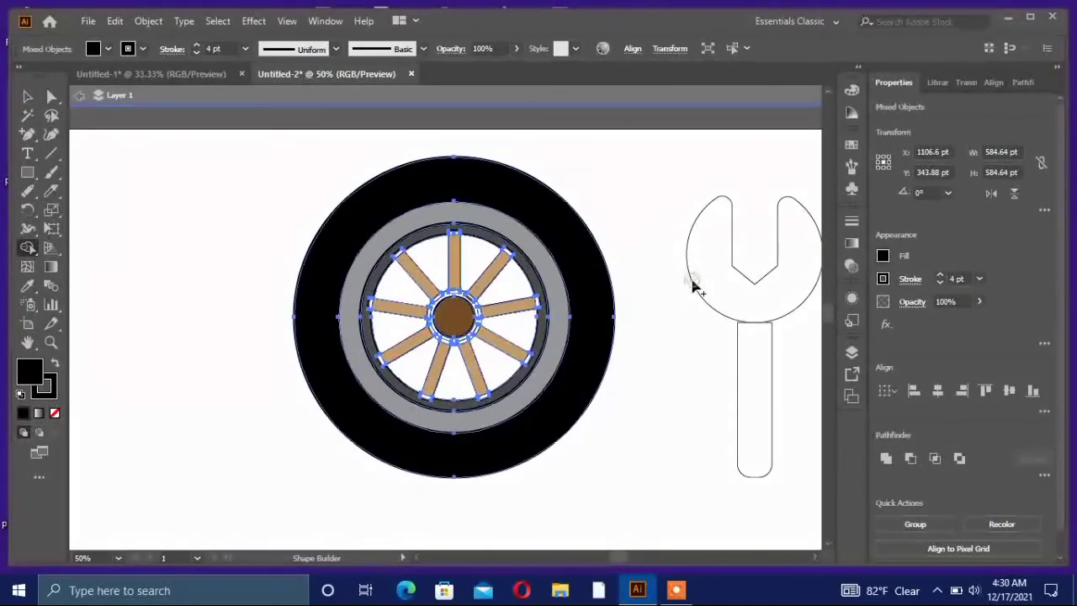
Select the whole wrench group and fill it with black
{"action": "left_click", "coordinate": [28, 97]}
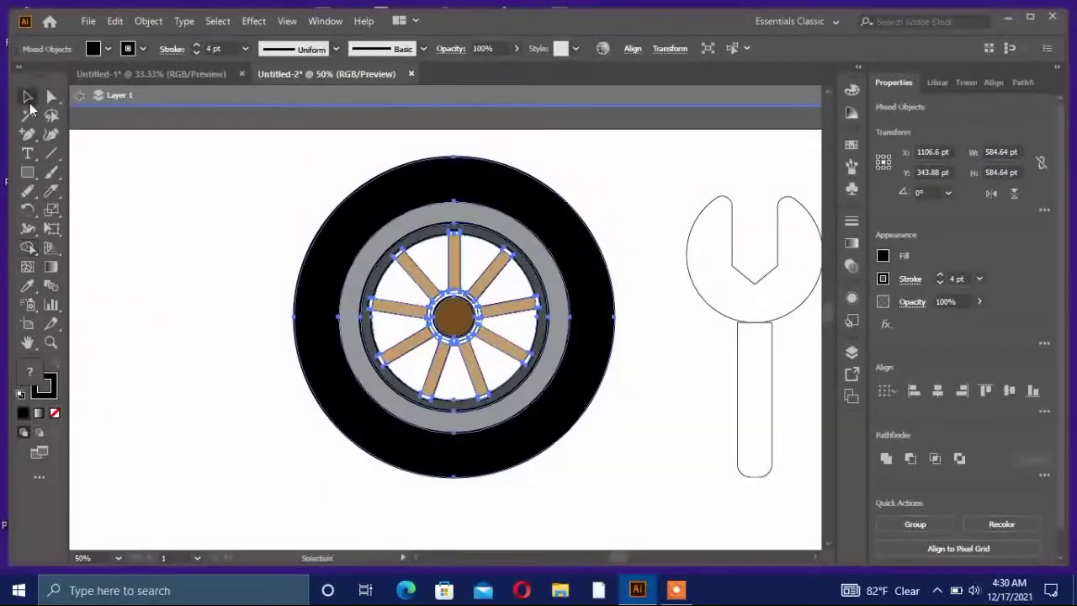
{"action": "left_click", "coordinate": [730, 234]}
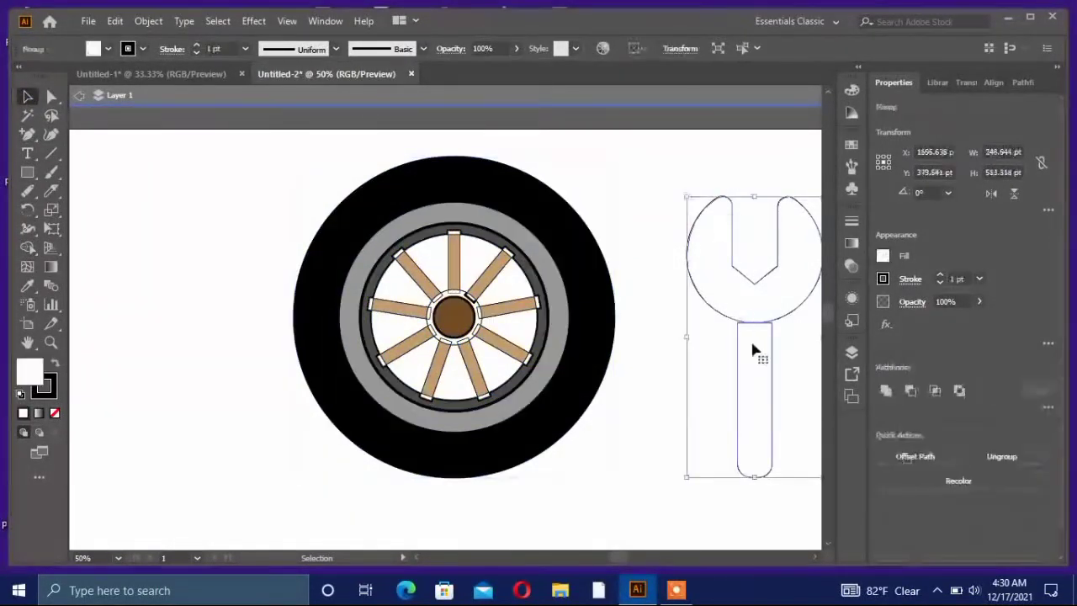
{"action": "left_click", "coordinate": [883, 257]}
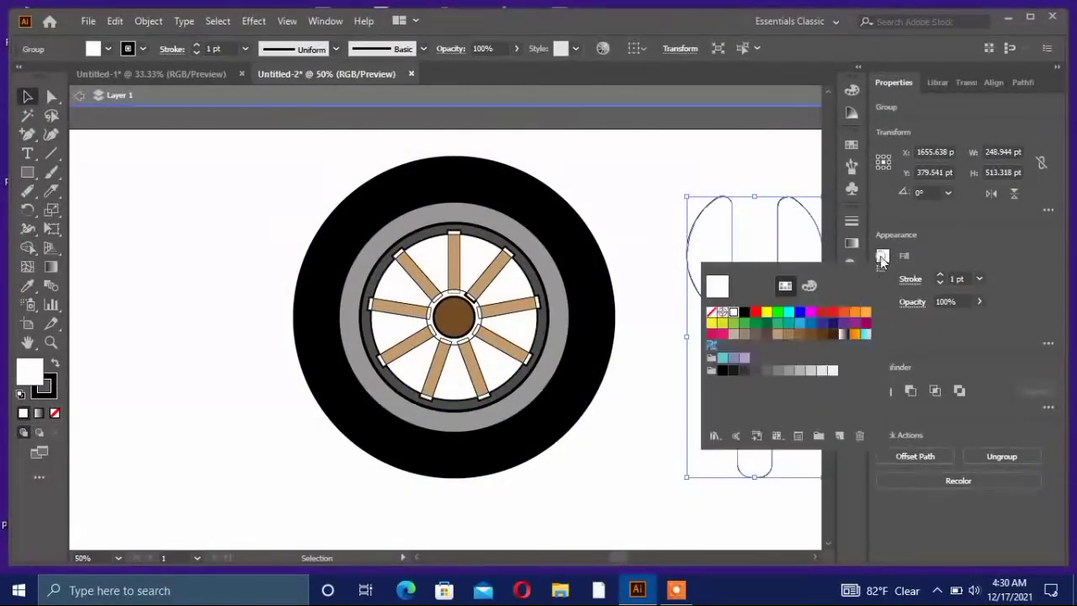
{"action": "left_click", "coordinate": [744, 312]}
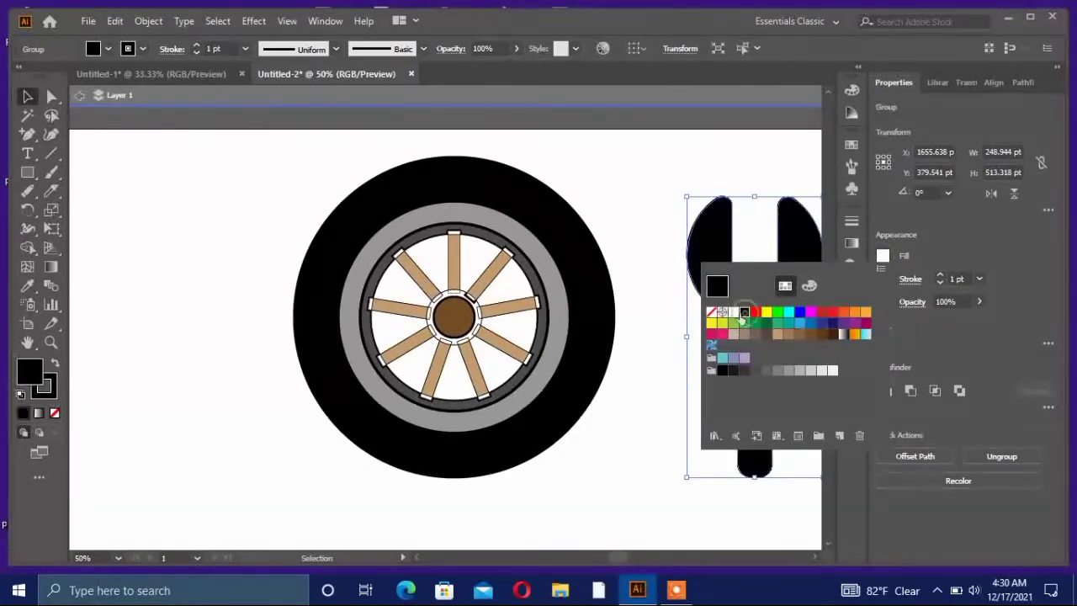
{"action": "left_click", "coordinate": [664, 212]}
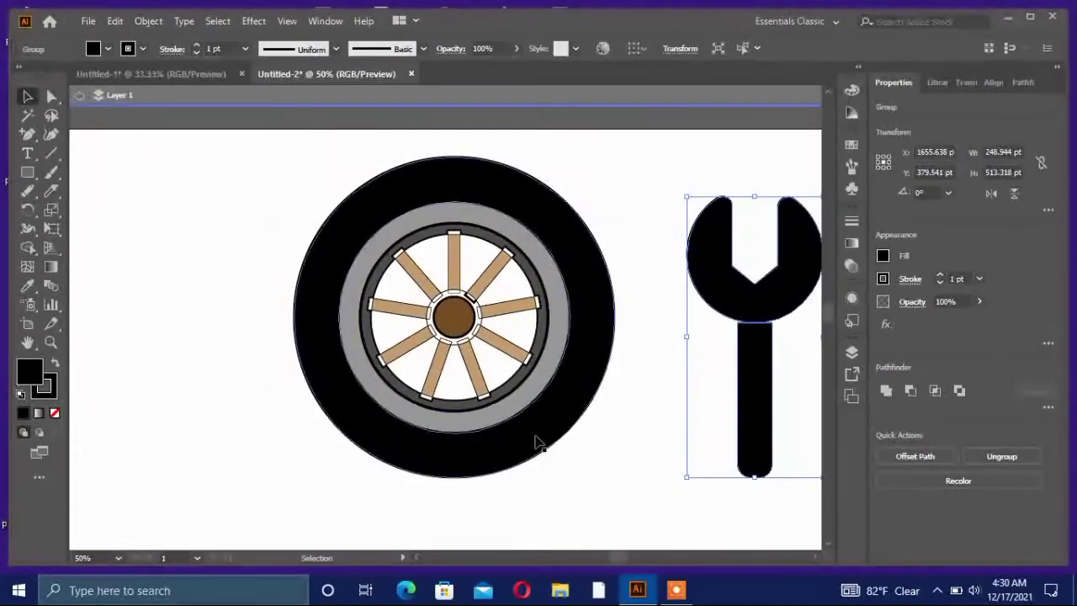
Copy the wrench, paste it in front and scale the copy down around its centre to about 228 by 470 pt
{"action": "key", "text": "ctrl+minus"}
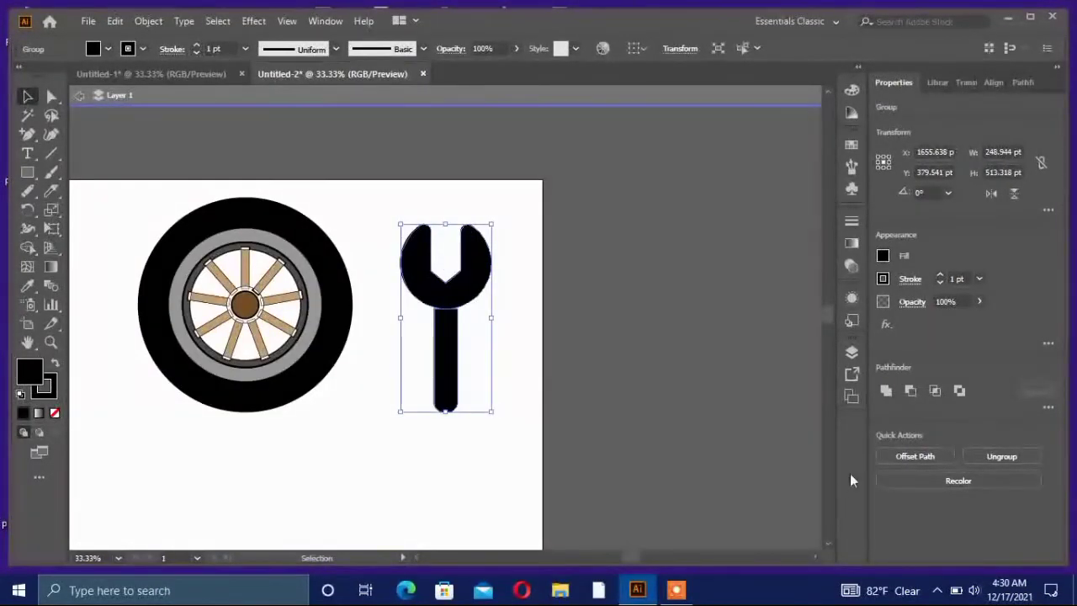
{"action": "mouse_move", "coordinate": [629, 559]}
{"action": "left_mouse_down"}
{"action": "mouse_move", "coordinate": [605, 560]}
{"action": "mouse_move", "coordinate": [616, 562]}
{"action": "left_mouse_up"}
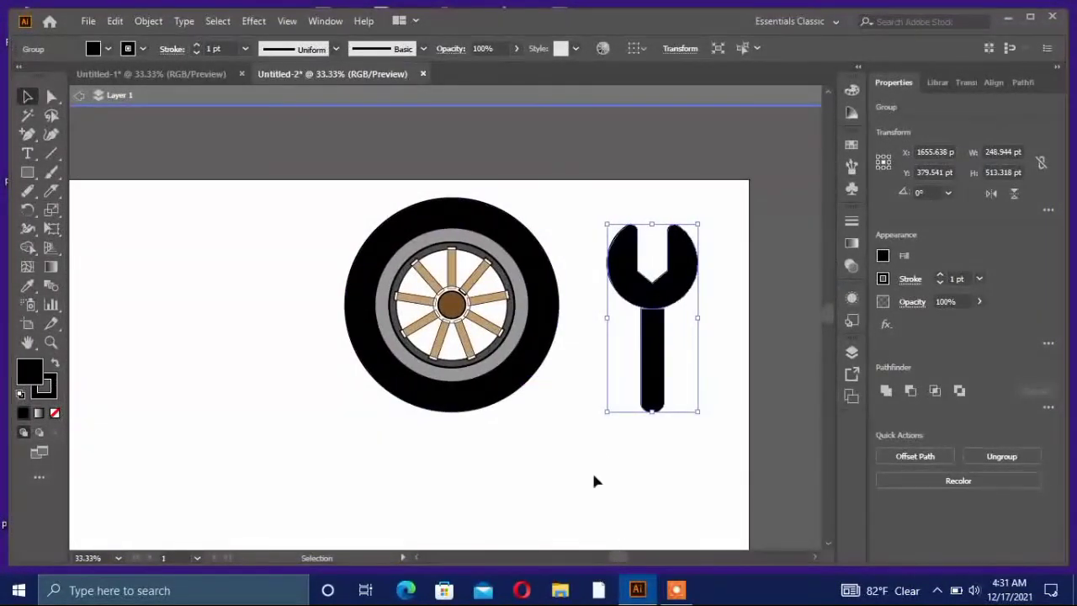
{"action": "left_click", "coordinate": [115, 21]}
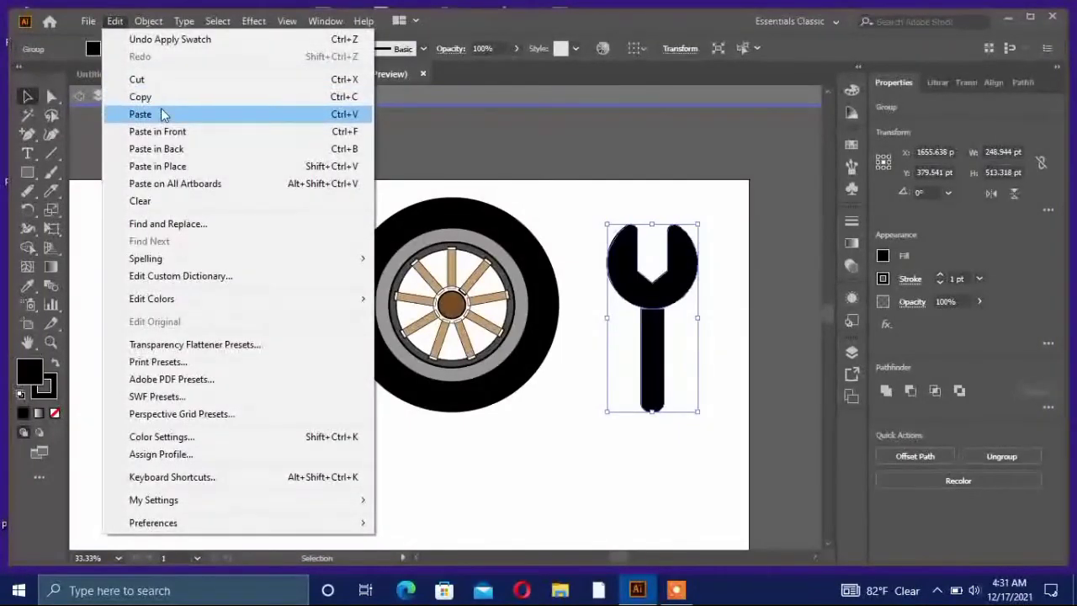
{"action": "left_click", "coordinate": [160, 96]}
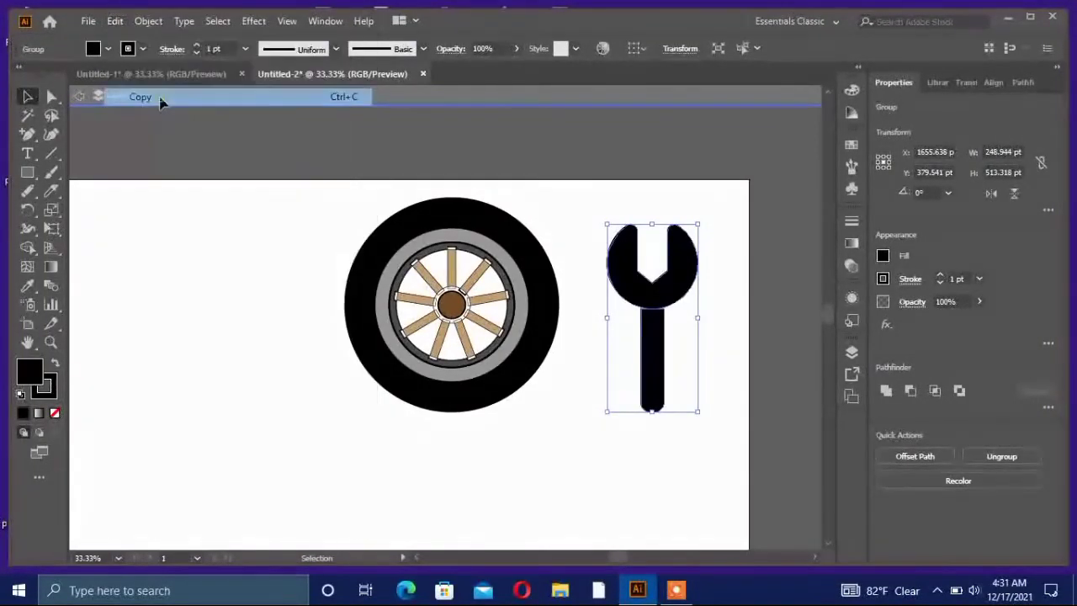
{"action": "left_click", "coordinate": [115, 20]}
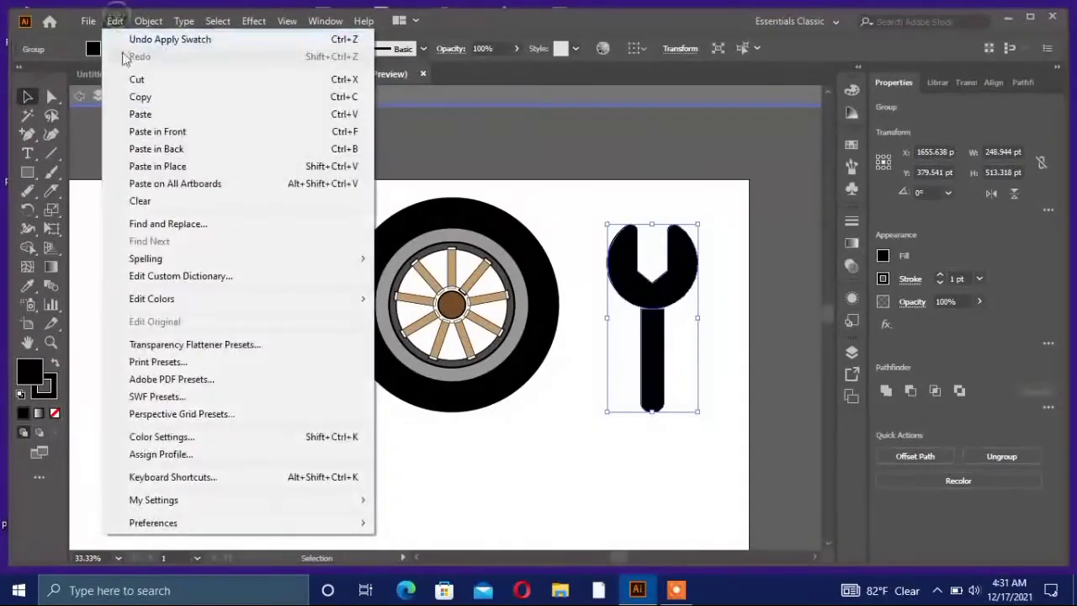
{"action": "left_click", "coordinate": [156, 133]}
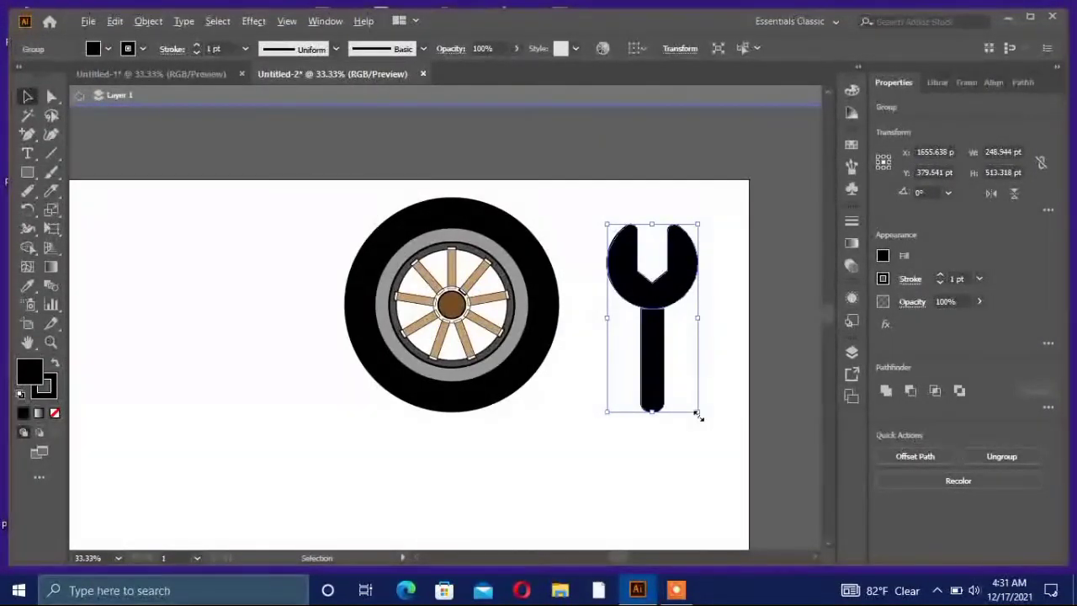
{"action": "left_click_drag", "start_coordinate": [697, 414], "coordinate": [694, 419]}
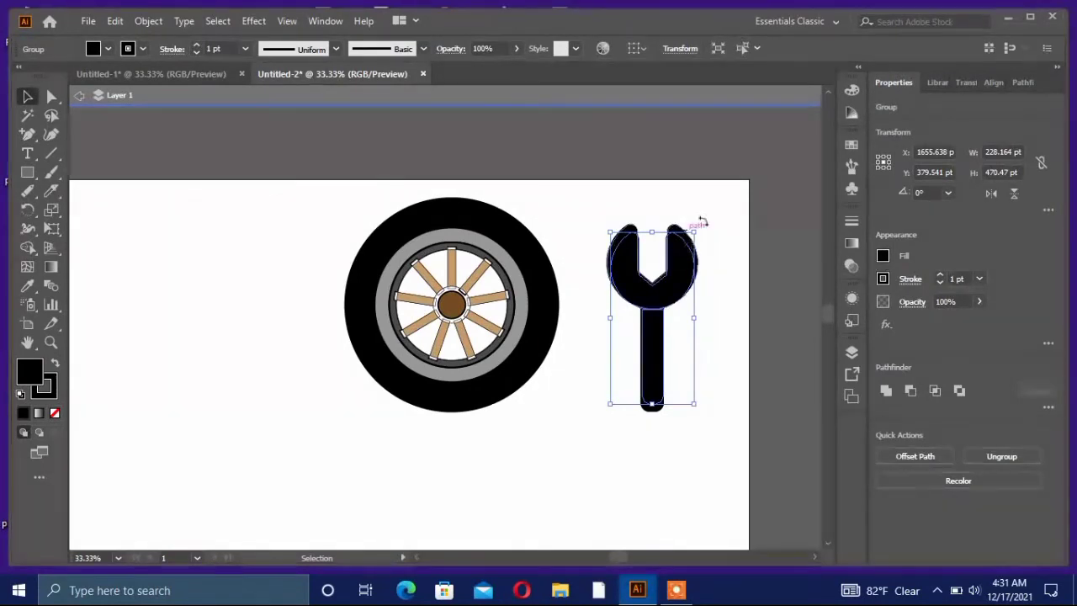
Fill the larger wrench behind the scaled copy with dark gray (R=51 G=51 B=51) and deselect it
{"action": "left_click", "coordinate": [726, 219]}
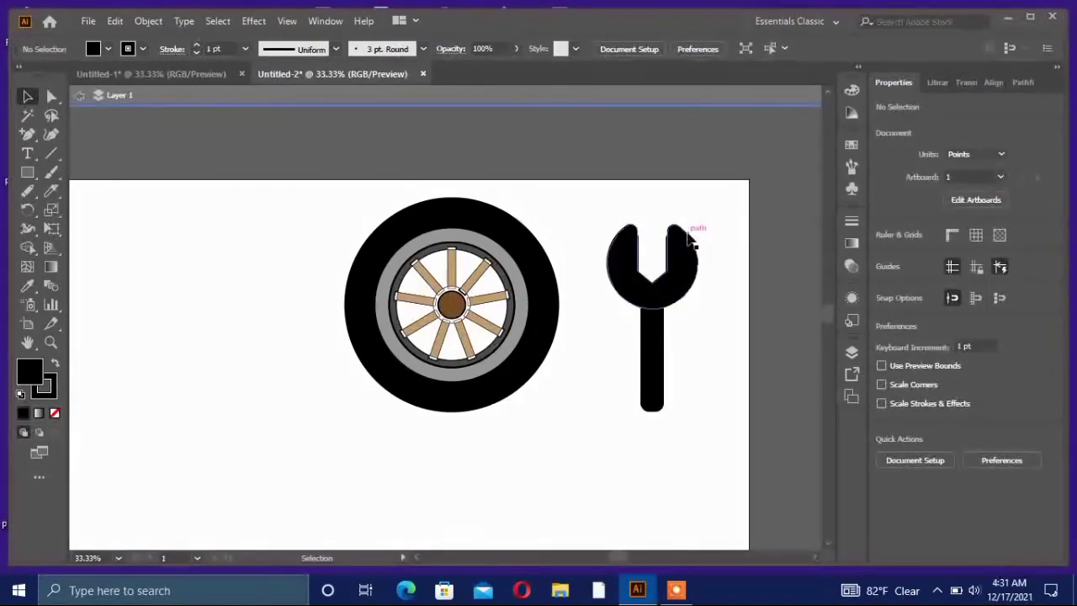
{"action": "left_click", "coordinate": [689, 240]}
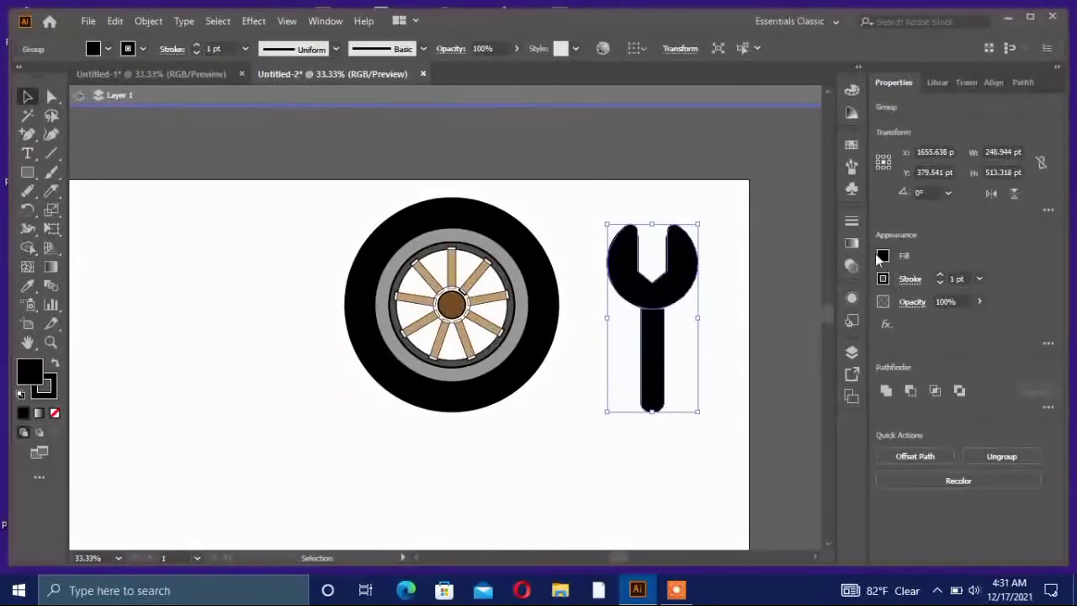
{"action": "left_click", "coordinate": [881, 256]}
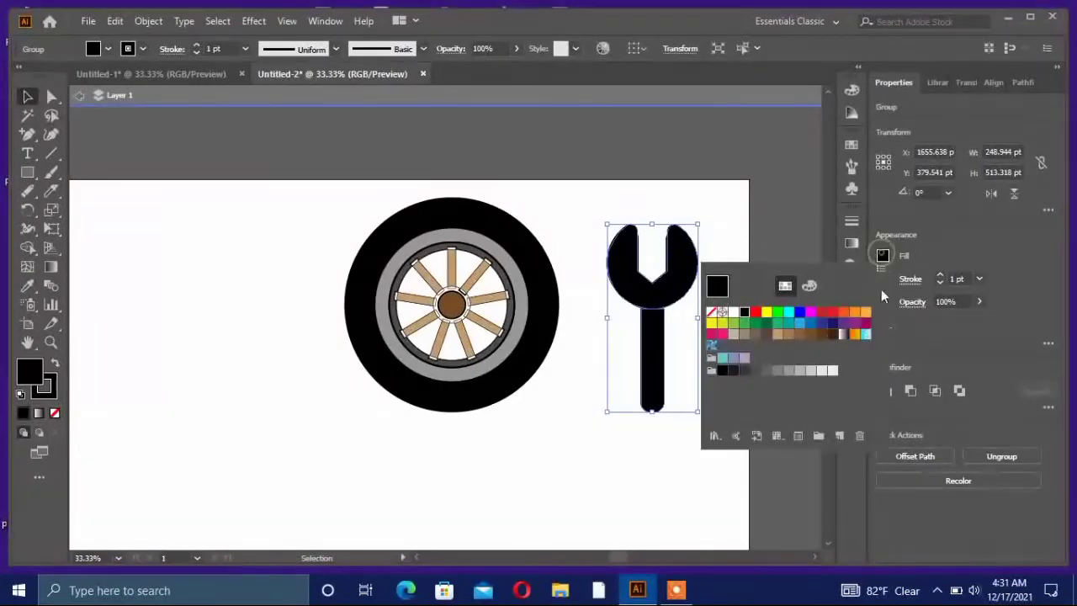
{"action": "left_click", "coordinate": [736, 371]}
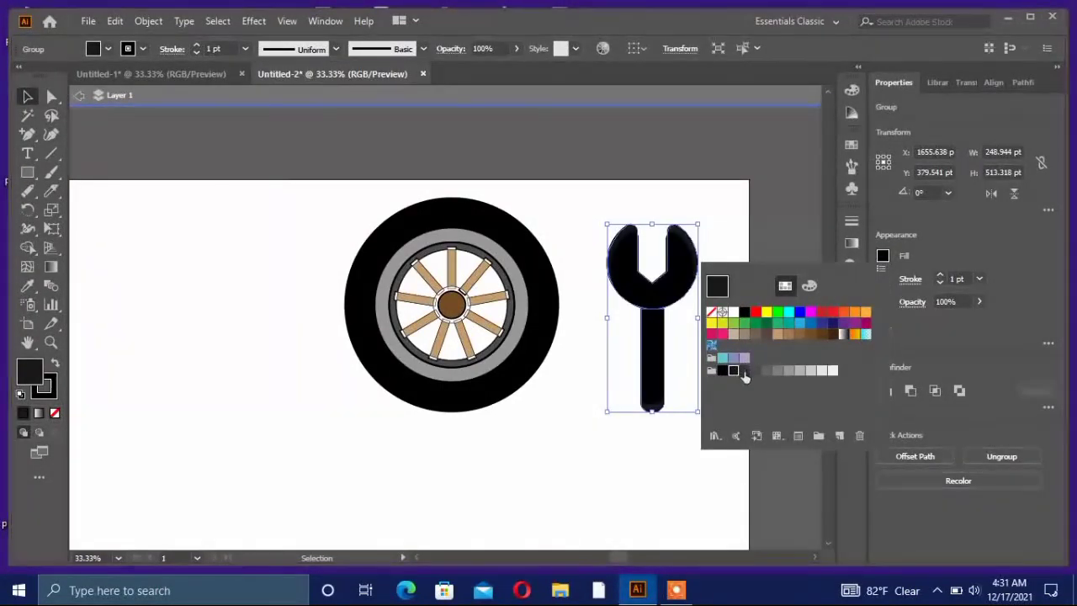
{"action": "left_click", "coordinate": [746, 372]}
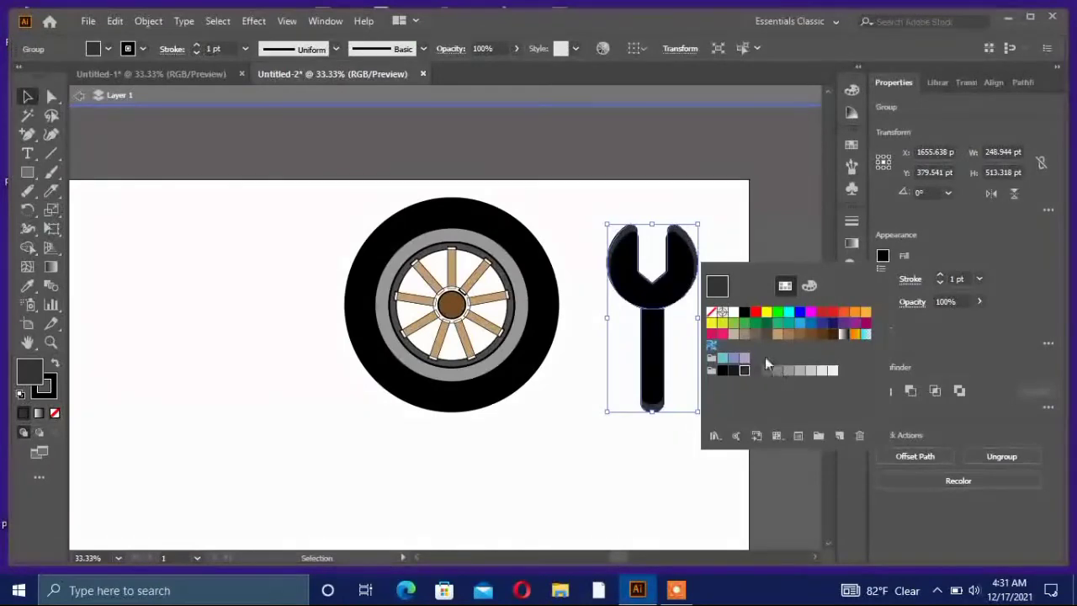
{"action": "left_click", "coordinate": [774, 199]}
{"action": "left_click", "coordinate": [624, 511]}
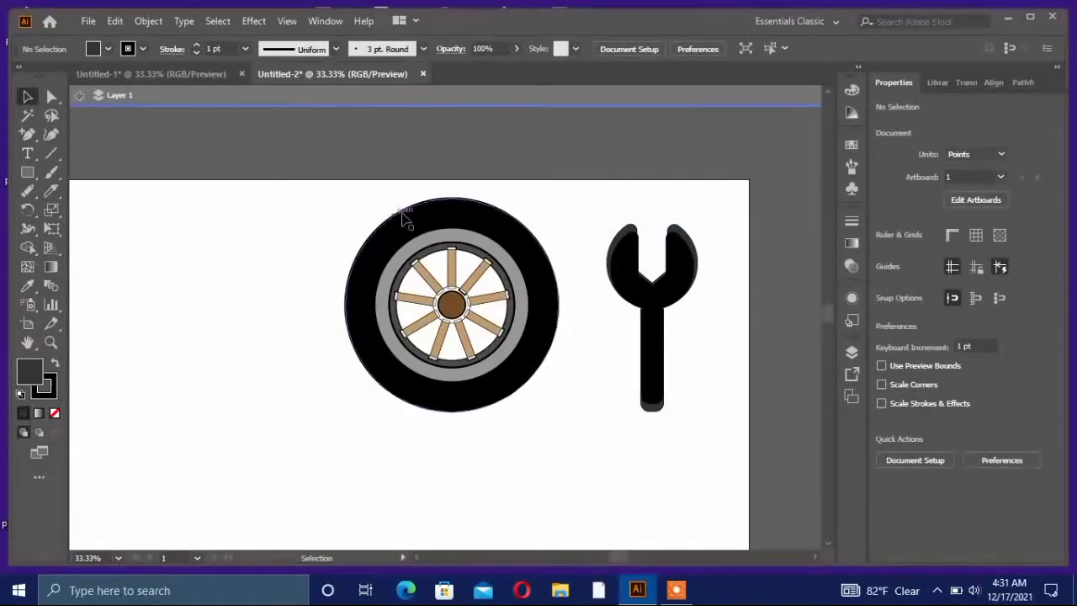
Copy the black tyre ring, paste it in front and scale the copy down around its centre to about 542 pt
{"action": "left_click", "coordinate": [438, 210]}
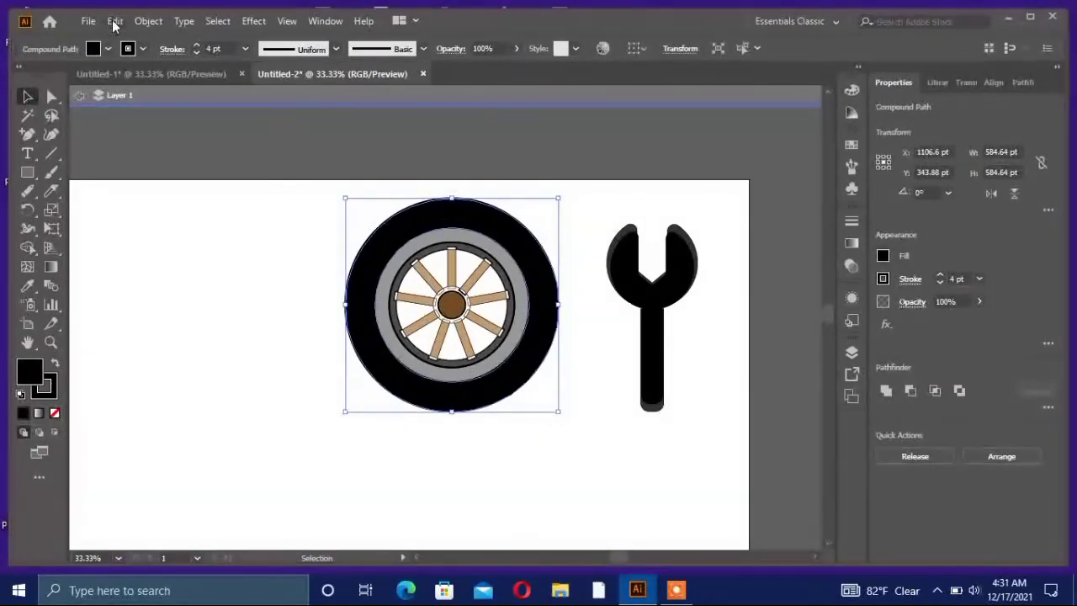
{"action": "left_click", "coordinate": [114, 21]}
{"action": "left_click", "coordinate": [149, 98]}
{"action": "left_click", "coordinate": [114, 21]}
{"action": "left_click", "coordinate": [174, 135]}
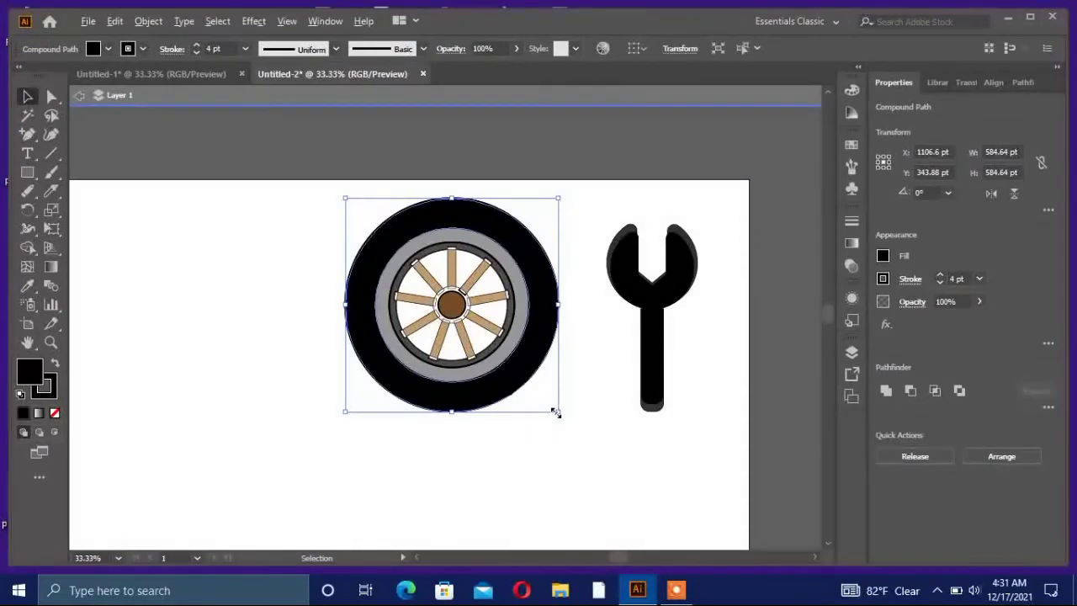
{"action": "left_click_drag", "start_coordinate": [555, 412], "coordinate": [555, 407]}
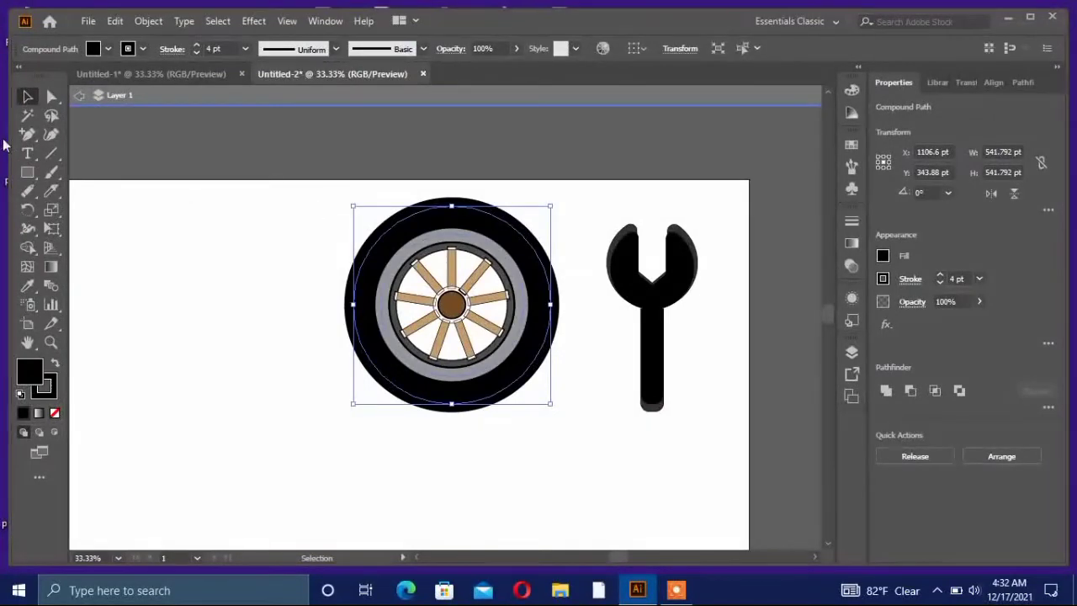
Fill the larger tyre ring behind the scaled copy with dark gray (R=51 G=51 B=51)
{"action": "left_click", "coordinate": [261, 188]}
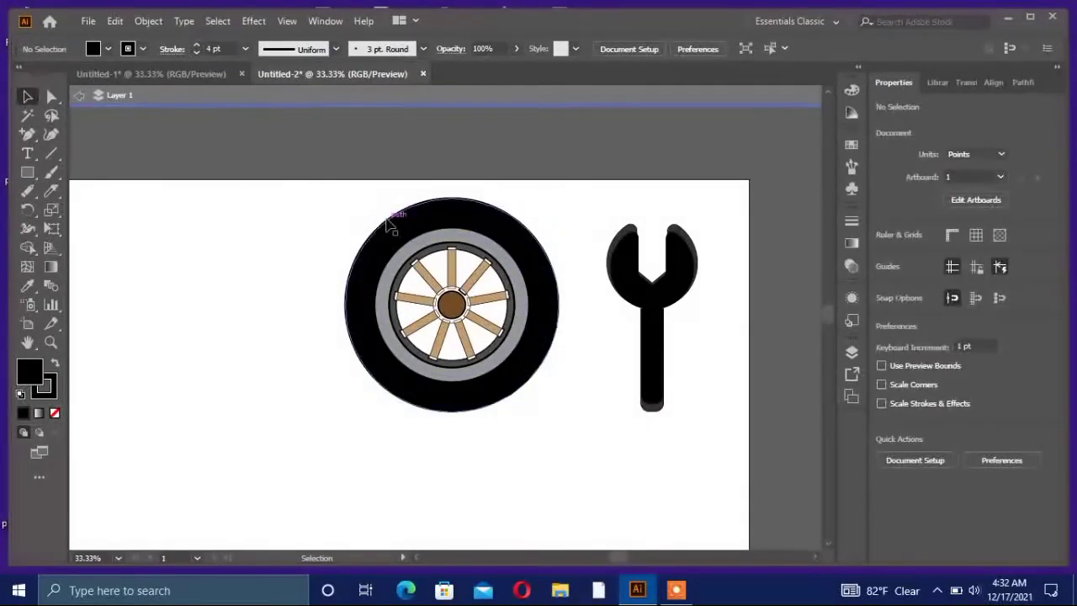
{"action": "left_click", "coordinate": [392, 221]}
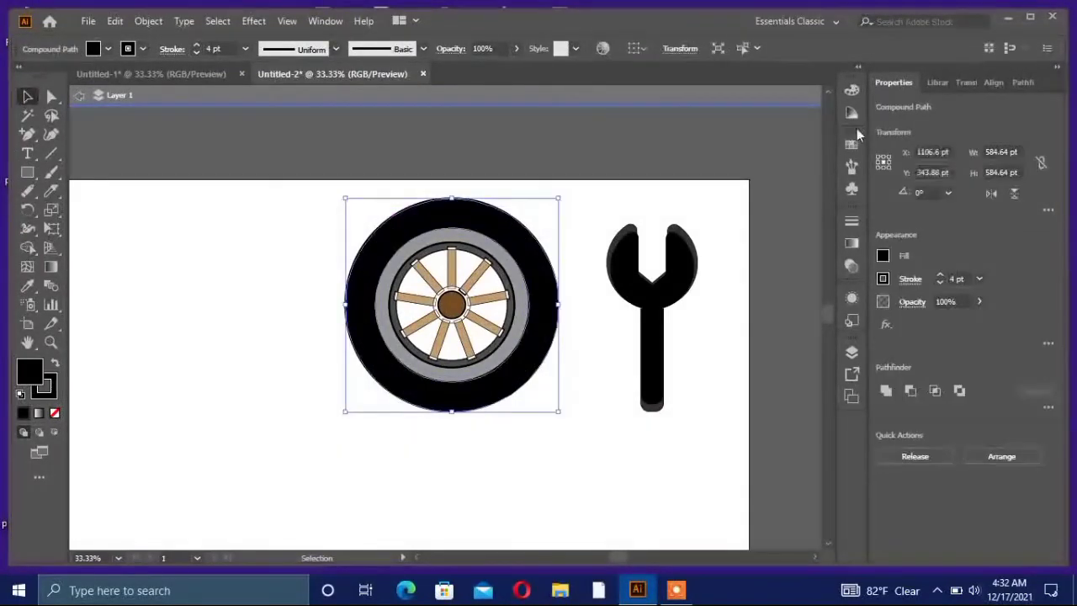
{"action": "left_click", "coordinate": [882, 256]}
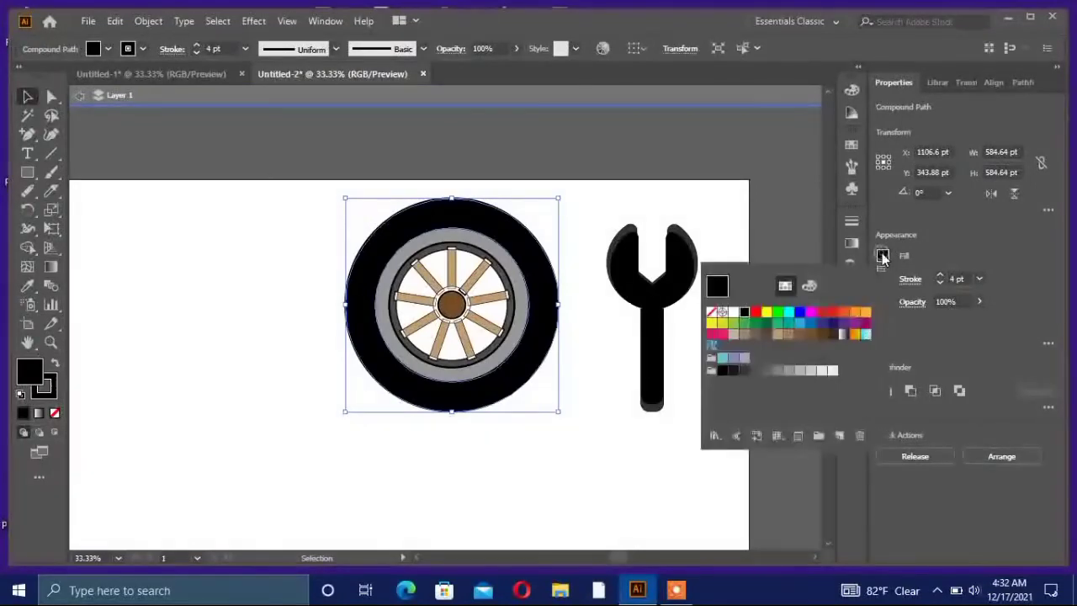
{"action": "left_click", "coordinate": [764, 370]}
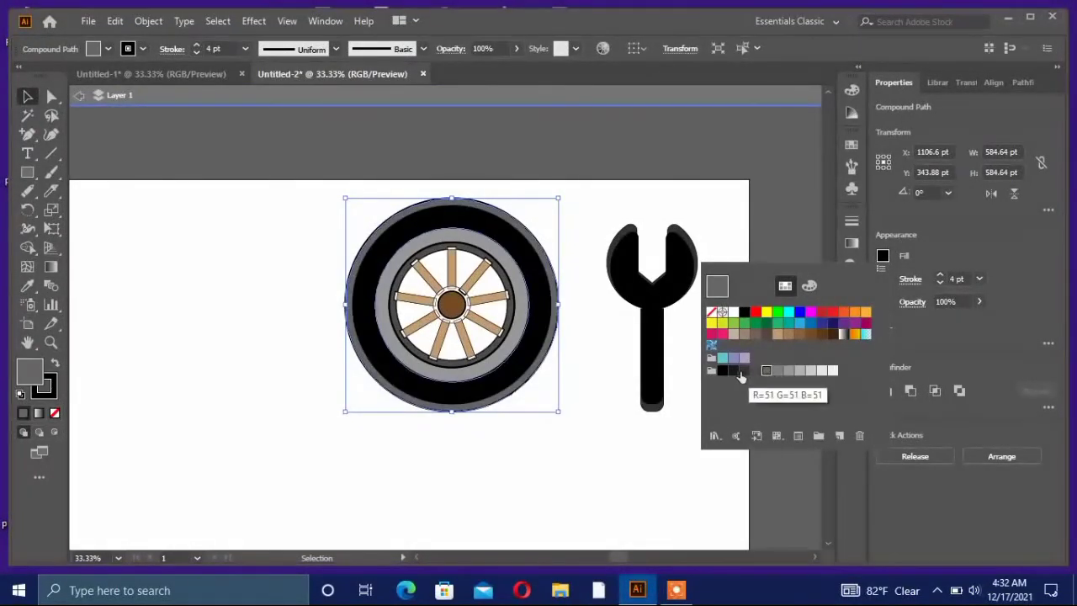
{"action": "left_click", "coordinate": [741, 372]}
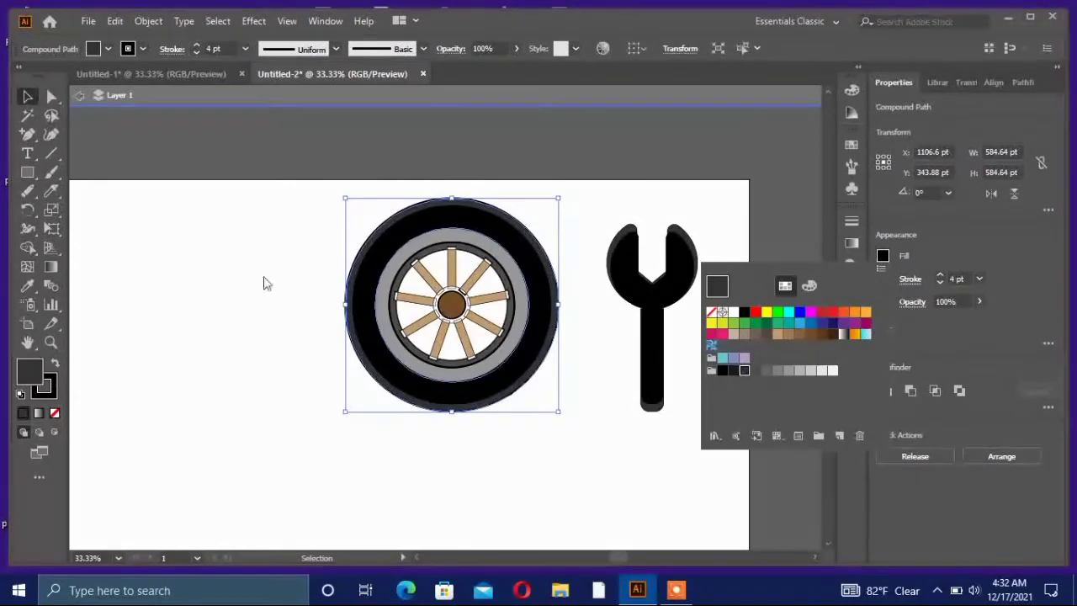
{"action": "left_click", "coordinate": [178, 247]}
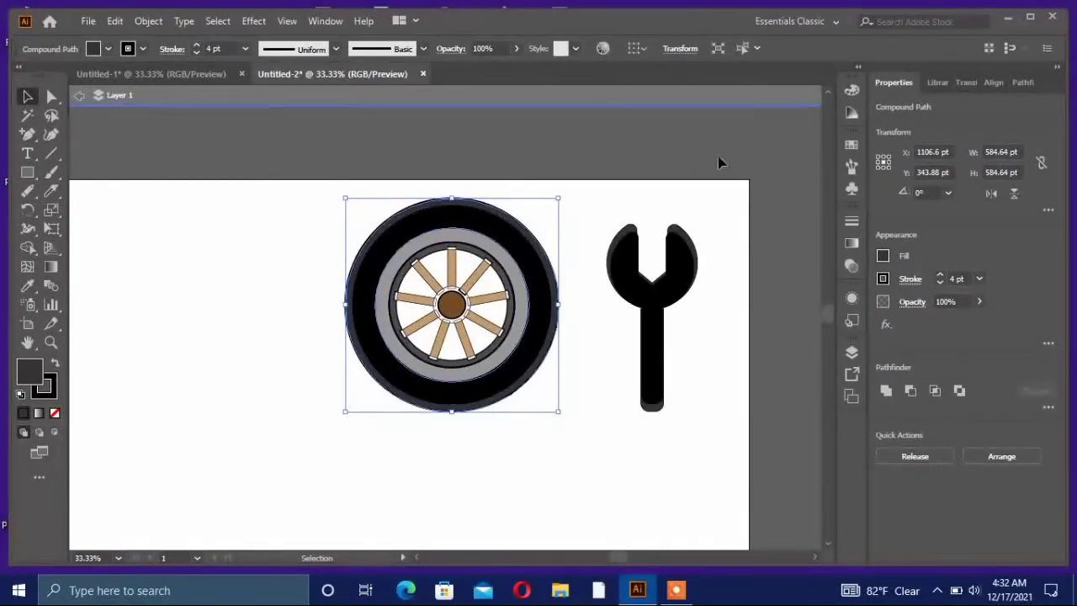
{"action": "left_click", "coordinate": [590, 217]}
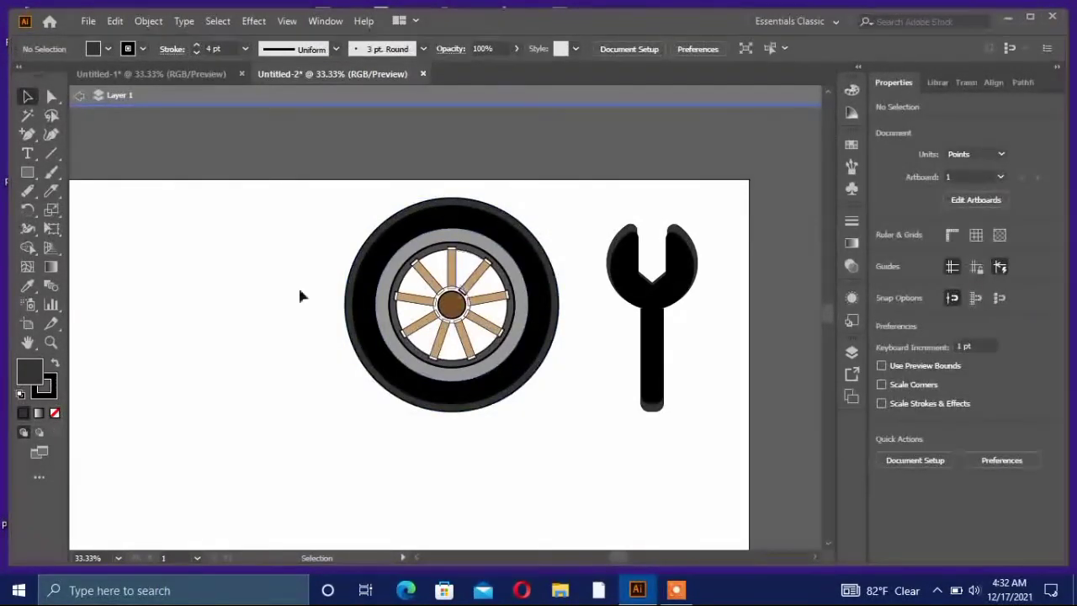
{"action": "left_click", "coordinate": [26, 98]}
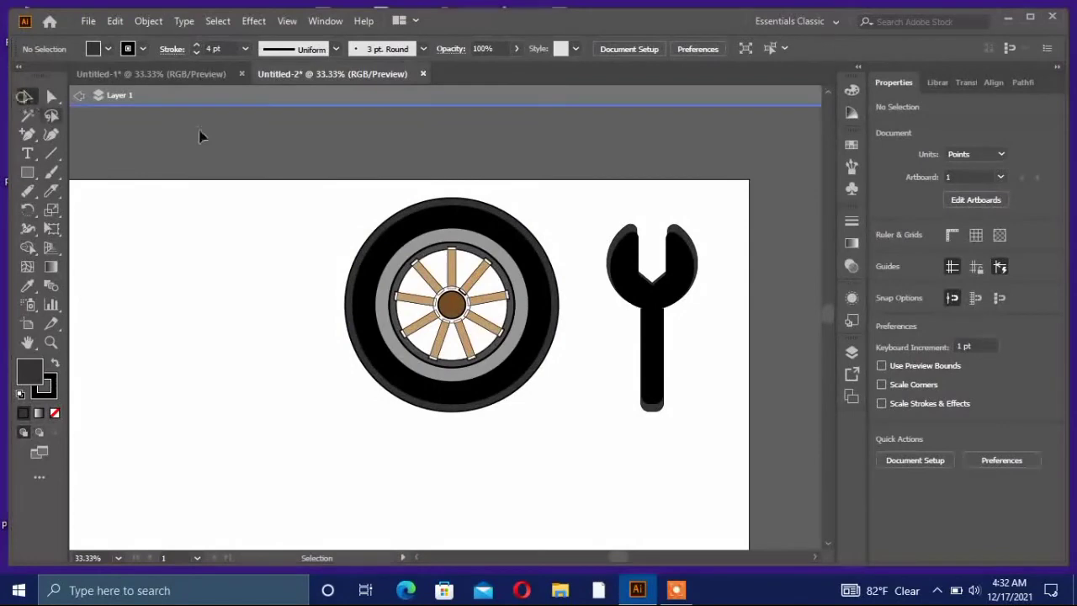
{"action": "left_click", "coordinate": [455, 202]}
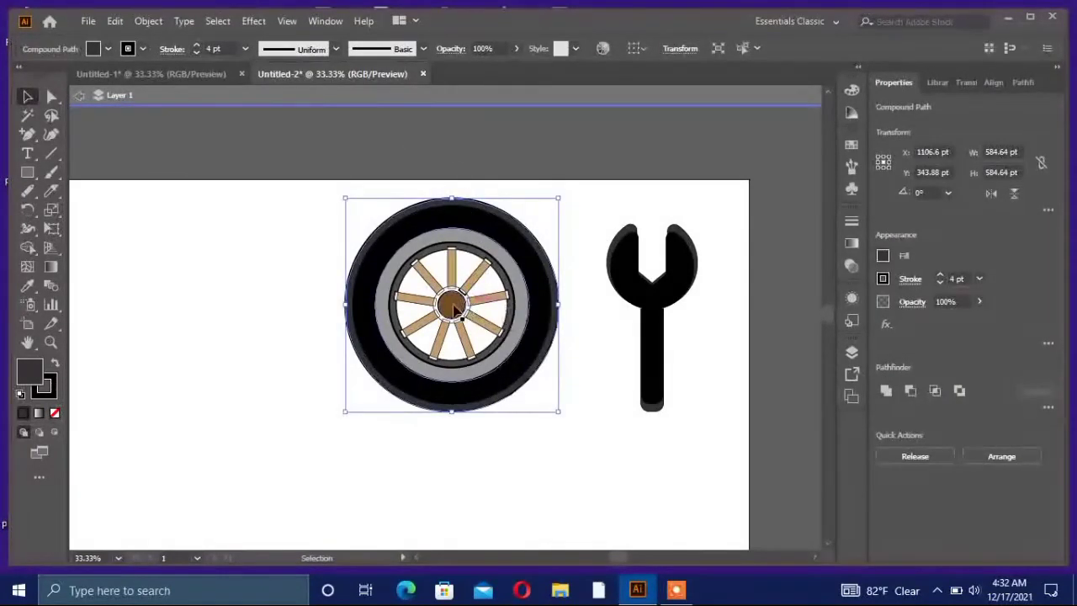
{"action": "left_click_drag", "start_coordinate": [460, 305], "coordinate": [376, 338]}
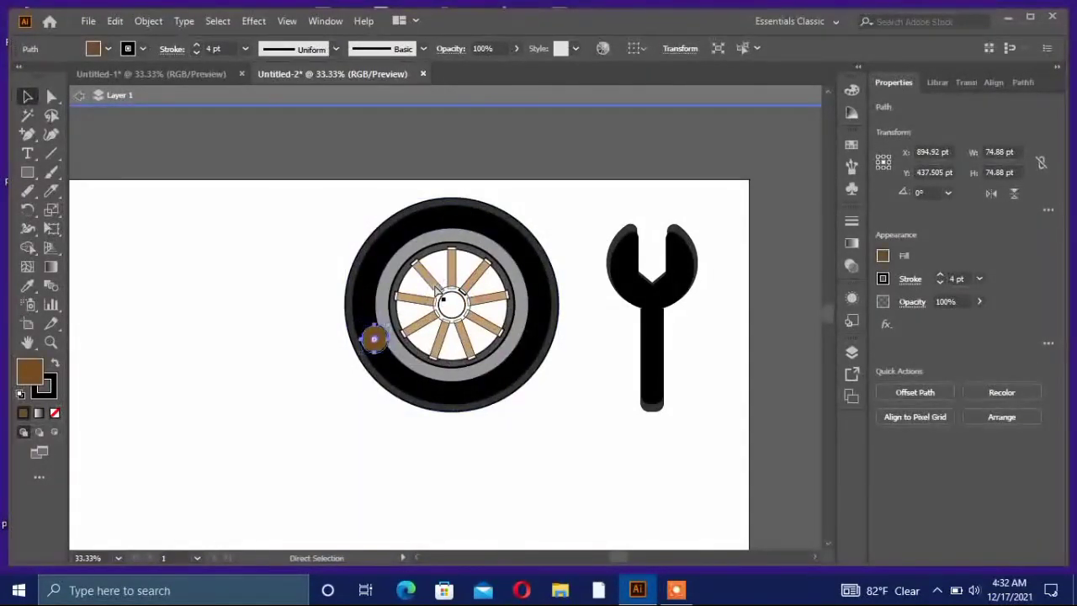
{"action": "key", "text": "ctrl+z"}
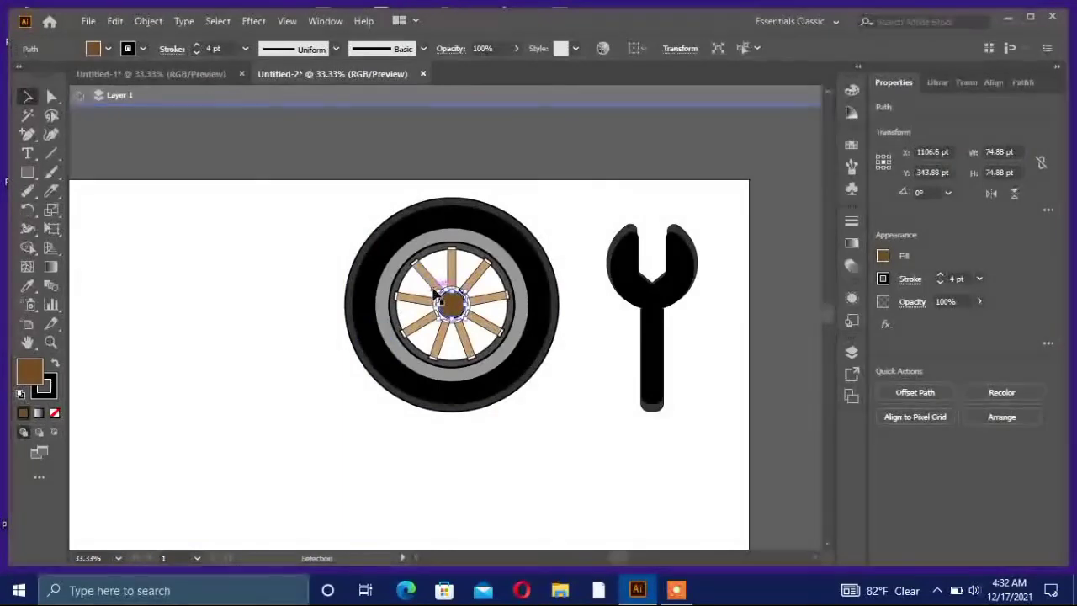
Group all parts of the wheel and move the group to about X 707 pt, Y 540 pt
{"action": "left_click", "coordinate": [455, 202]}
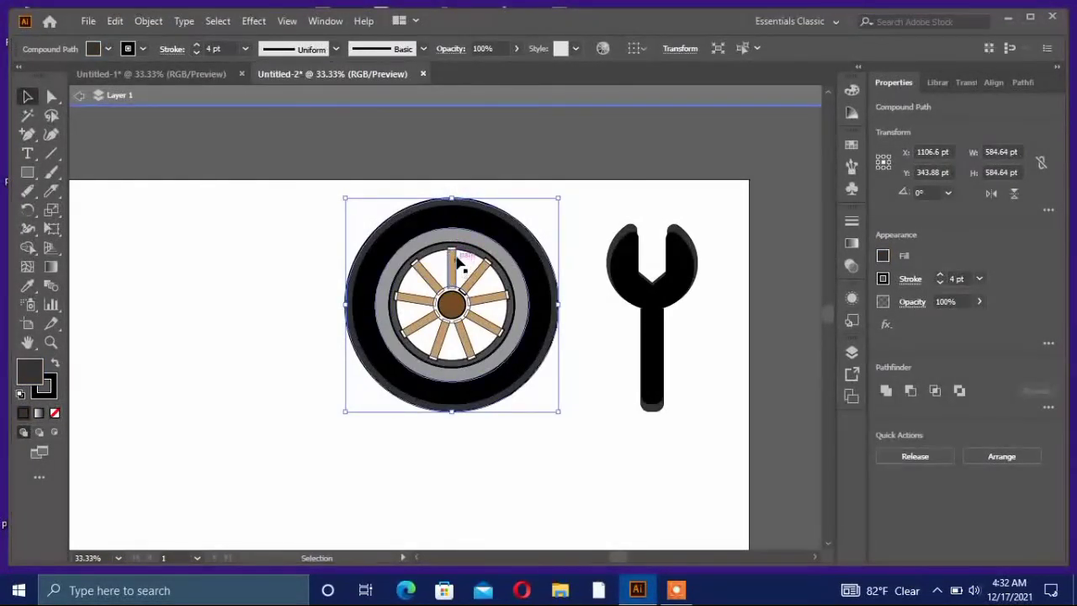
{"action": "left_click_drag", "start_coordinate": [401, 198], "coordinate": [587, 440]}
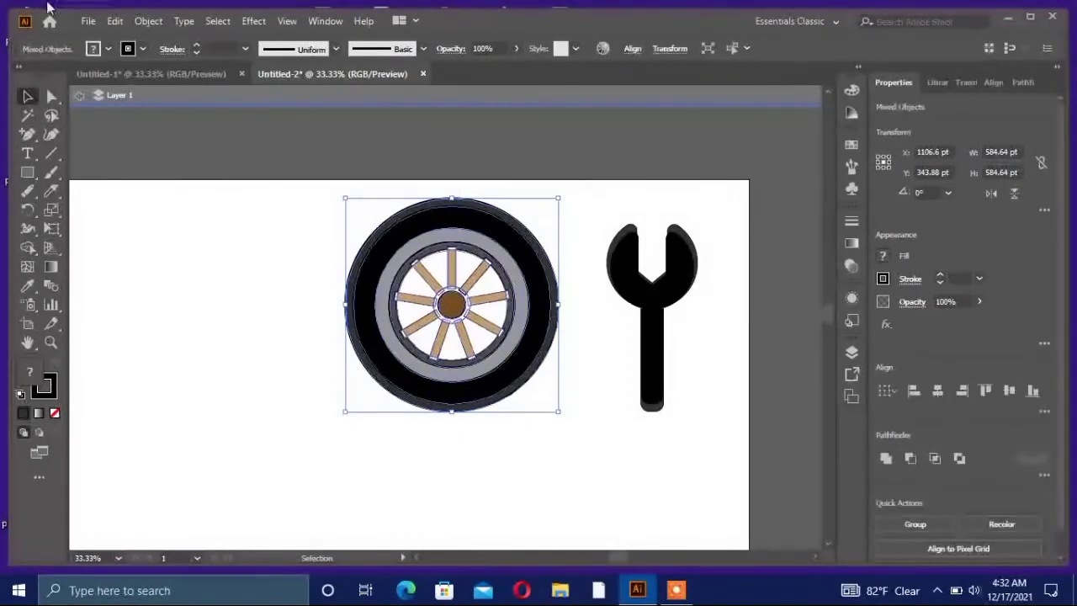
{"action": "left_click", "coordinate": [153, 22]}
{"action": "left_click", "coordinate": [248, 82]}
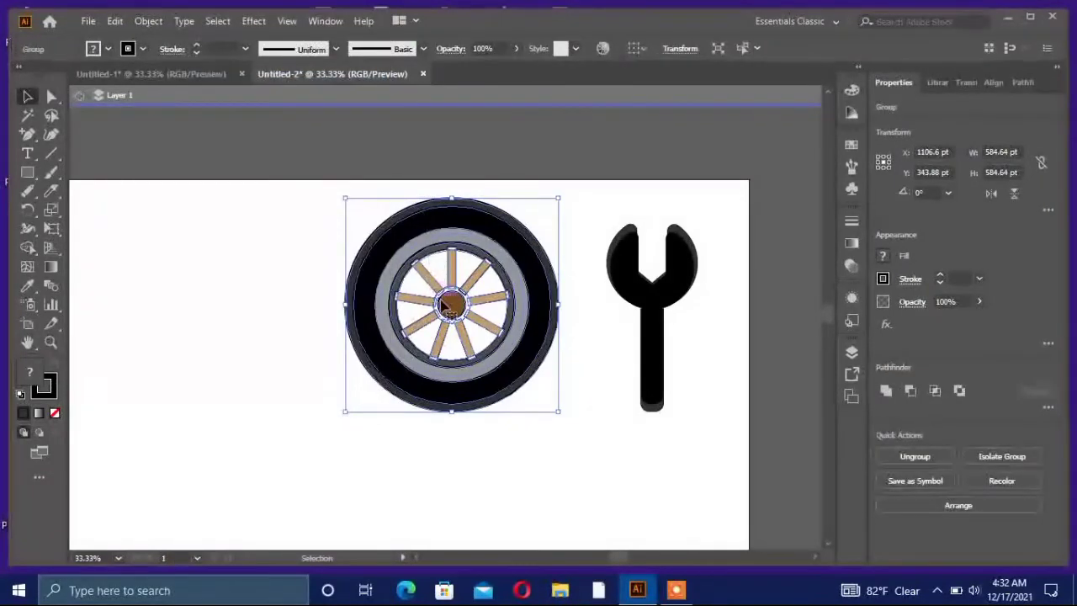
{"action": "left_click_drag", "start_coordinate": [406, 321], "coordinate": [285, 382]}
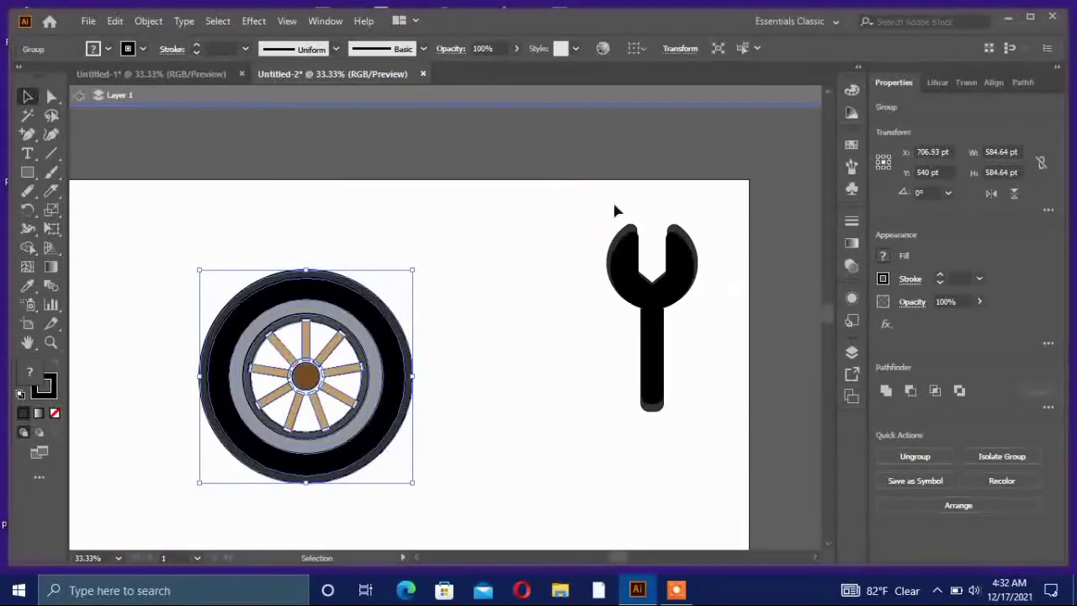
{"action": "left_click_drag", "start_coordinate": [653, 322], "coordinate": [490, 368]}
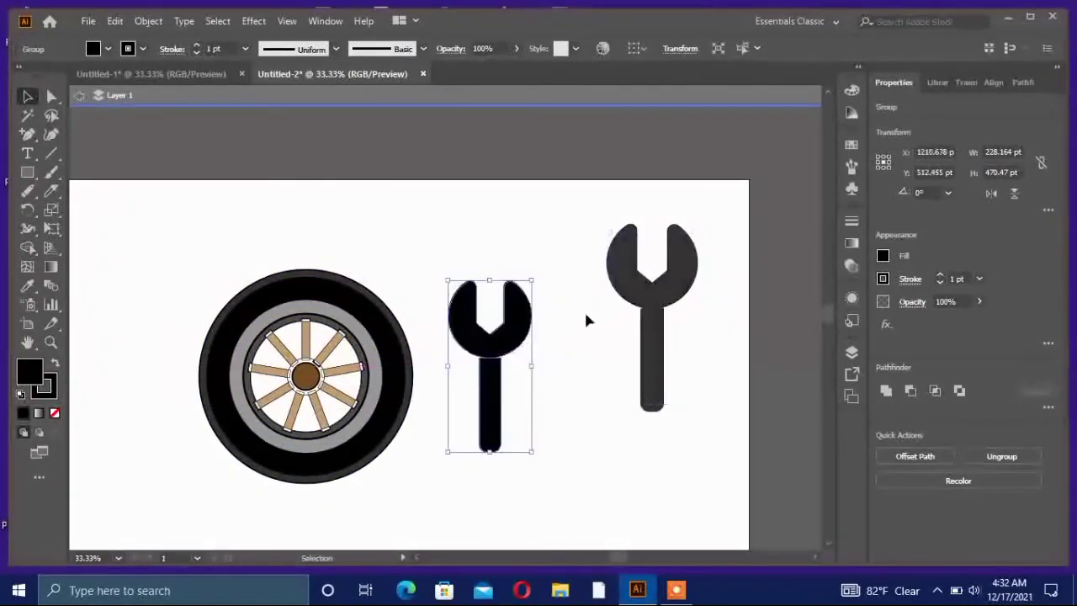
{"action": "scroll", "coordinate": [469, 256], "scroll_direction": "down", "scroll_amount": 2}
{"action": "scroll", "coordinate": [485, 254], "scroll_direction": "up", "scroll_amount": 1}
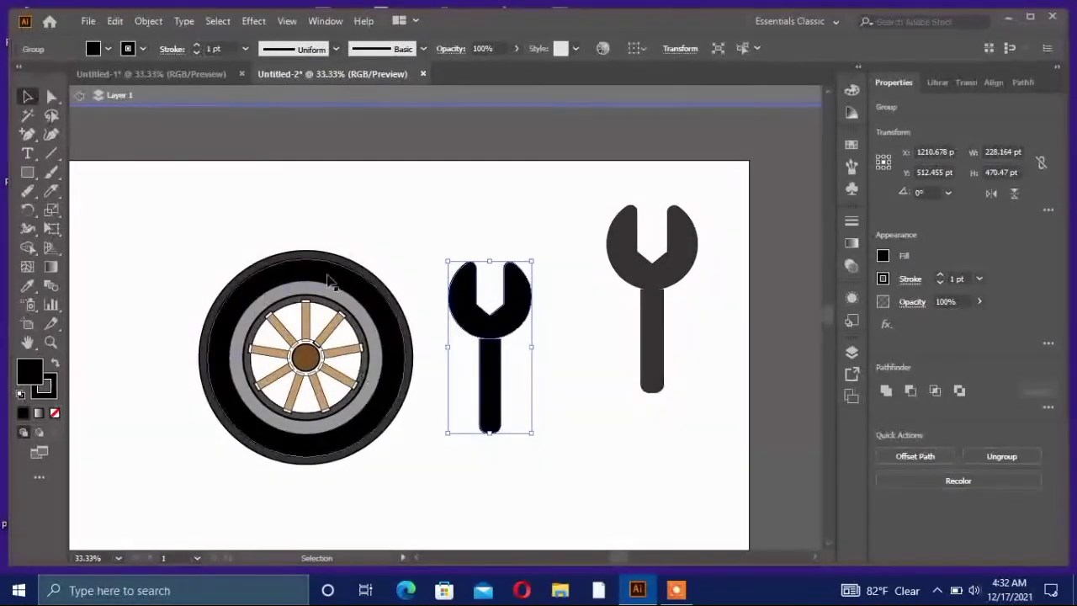
{"action": "key", "text": "a"}
{"action": "key", "text": "ctrl+="}
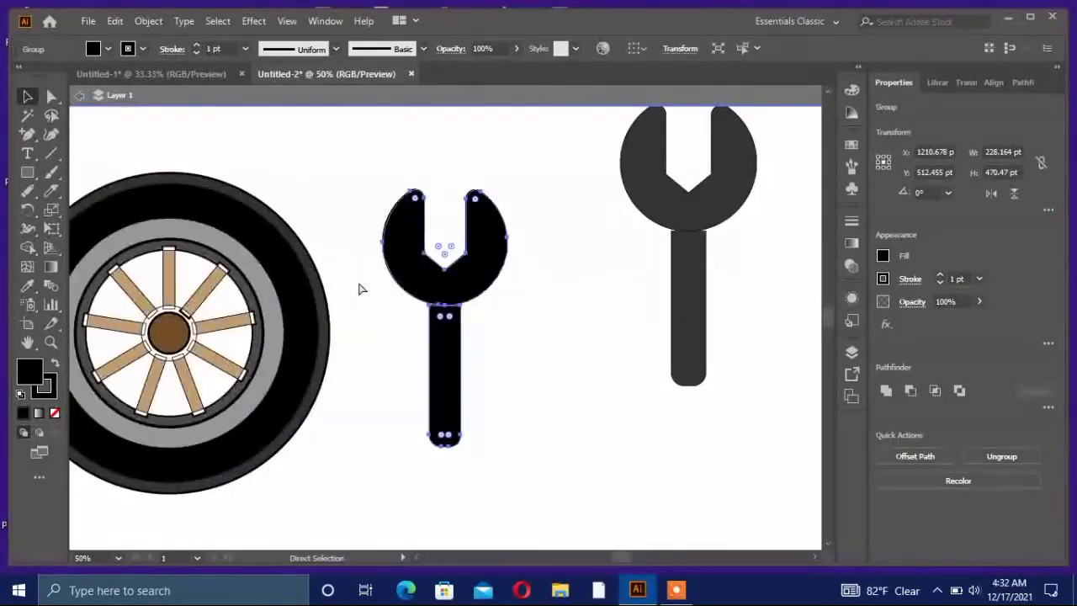
{"action": "key", "text": "v"}
{"action": "key", "text": "a"}
{"action": "key", "text": "ctrl+minus"}
{"action": "key", "text": "ctrl+z"}
{"action": "key", "text": "v"}
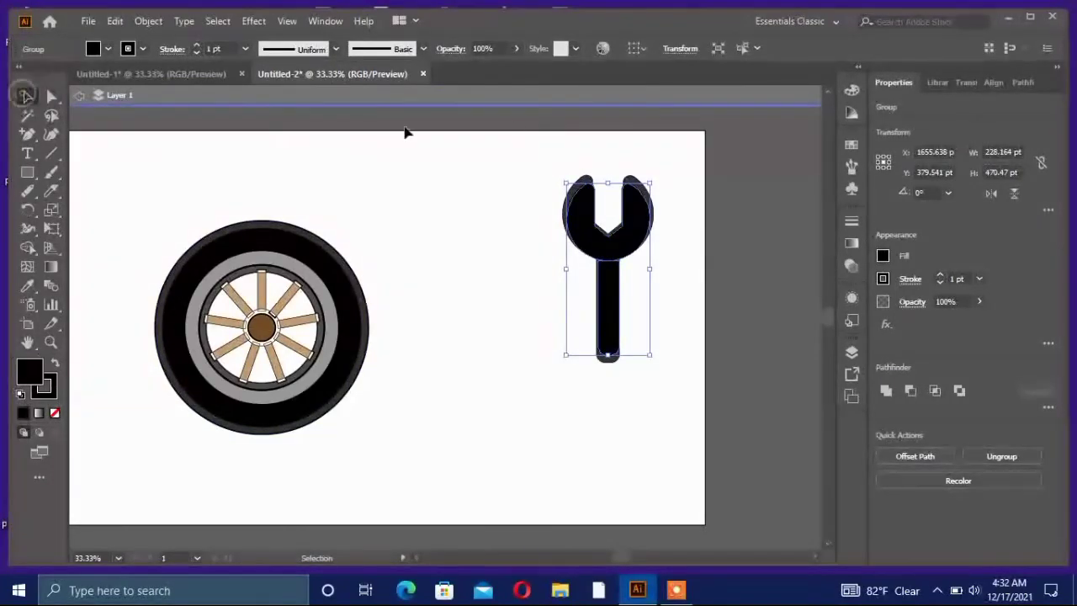
Group the black wrench with its dark gray backing, move the group close beside the wheel and deselect it
{"action": "left_click_drag", "start_coordinate": [524, 150], "coordinate": [699, 402]}
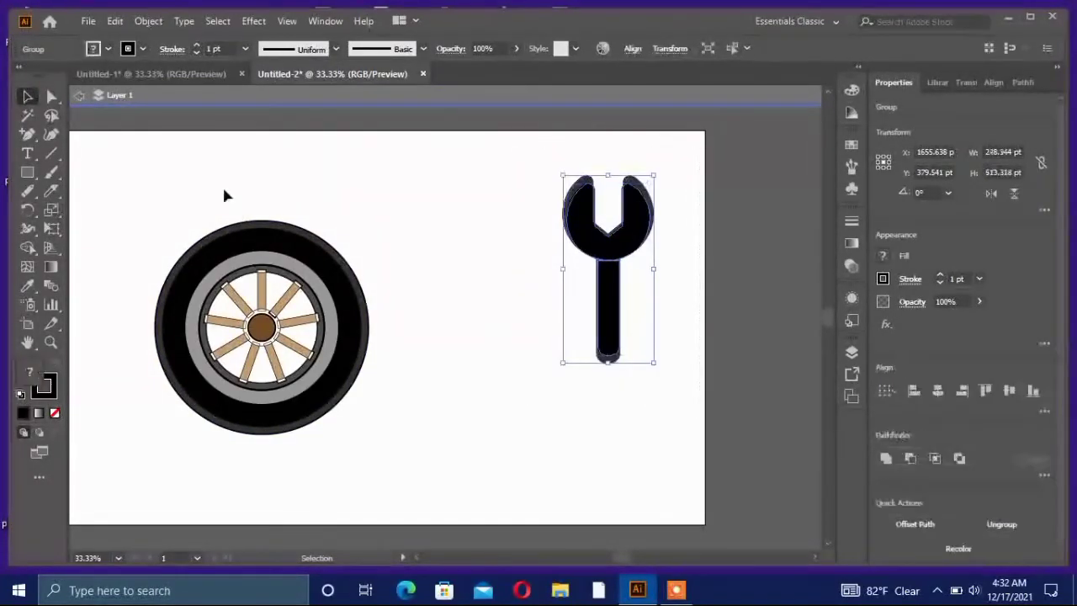
{"action": "left_click", "coordinate": [148, 21]}
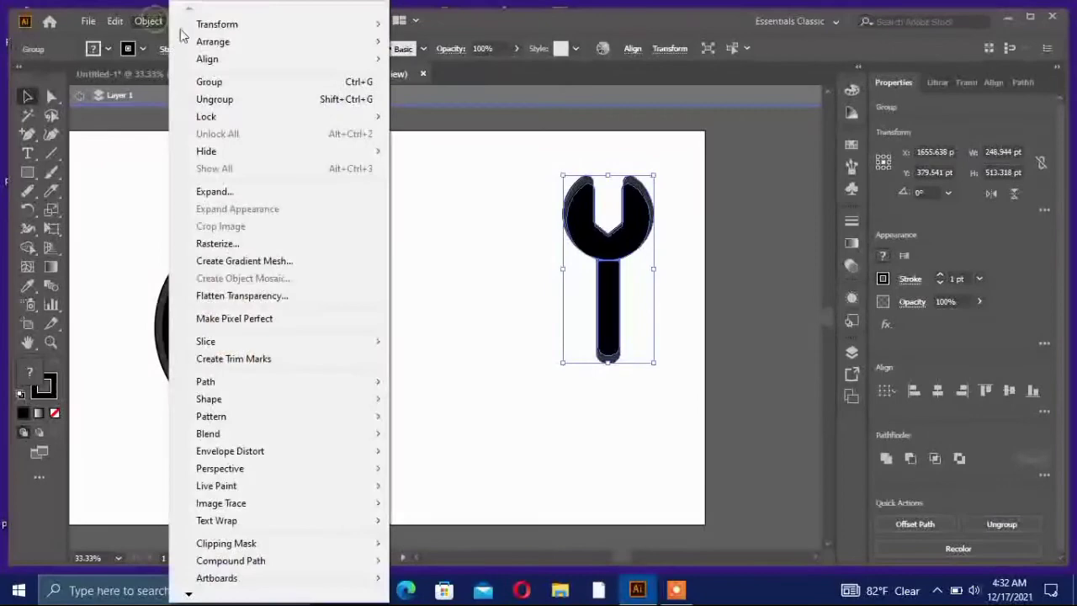
{"action": "left_click", "coordinate": [229, 80]}
{"action": "left_click_drag", "start_coordinate": [609, 267], "coordinate": [439, 321]}
{"action": "left_click", "coordinate": [598, 255]}
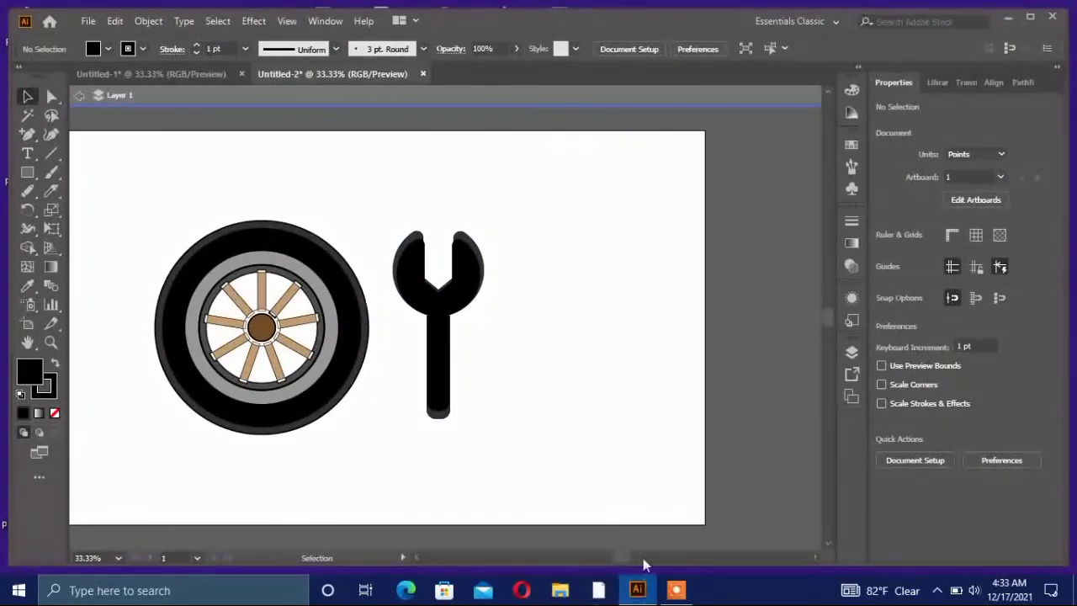
Exit the isolation mode of Layer 1
{"action": "left_click_drag", "start_coordinate": [625, 555], "coordinate": [645, 557]}
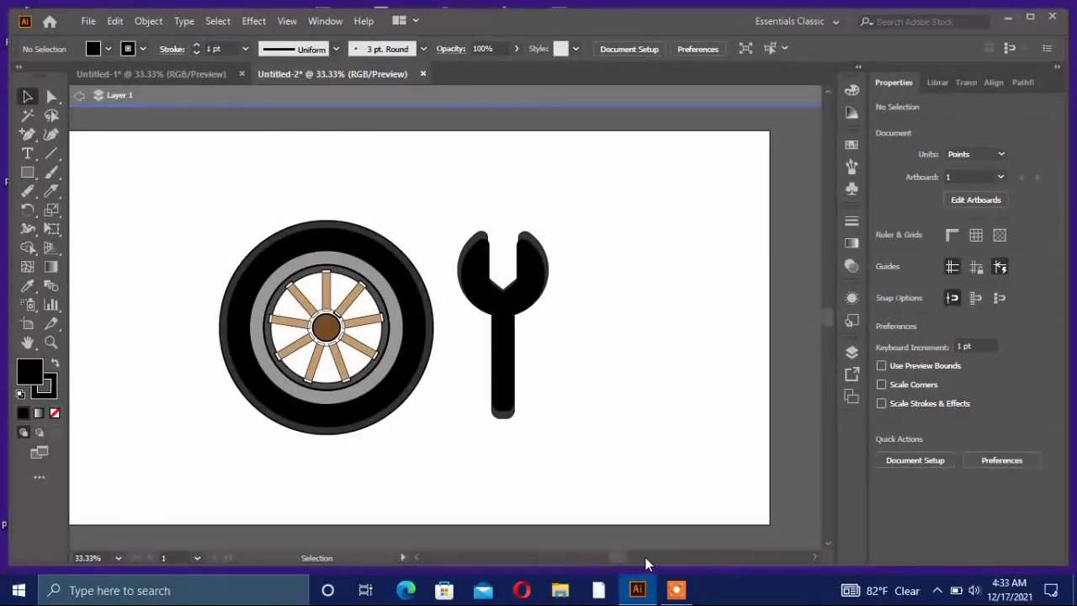
{"action": "key", "text": "ctrl+plus"}
{"action": "key", "text": "ctrl+plus"}
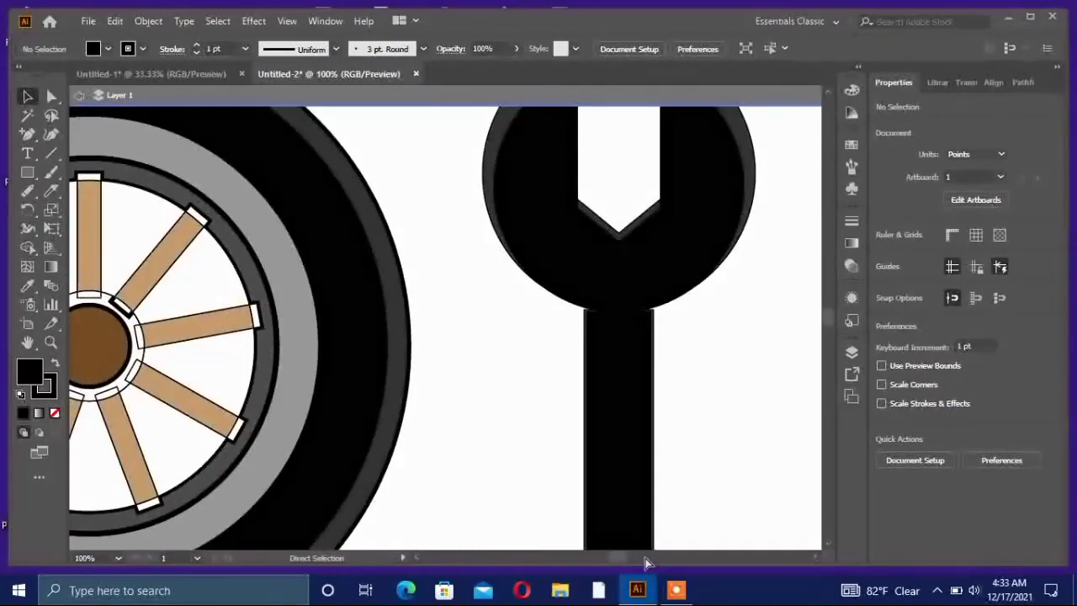
{"action": "key", "text": "ctrl+0"}
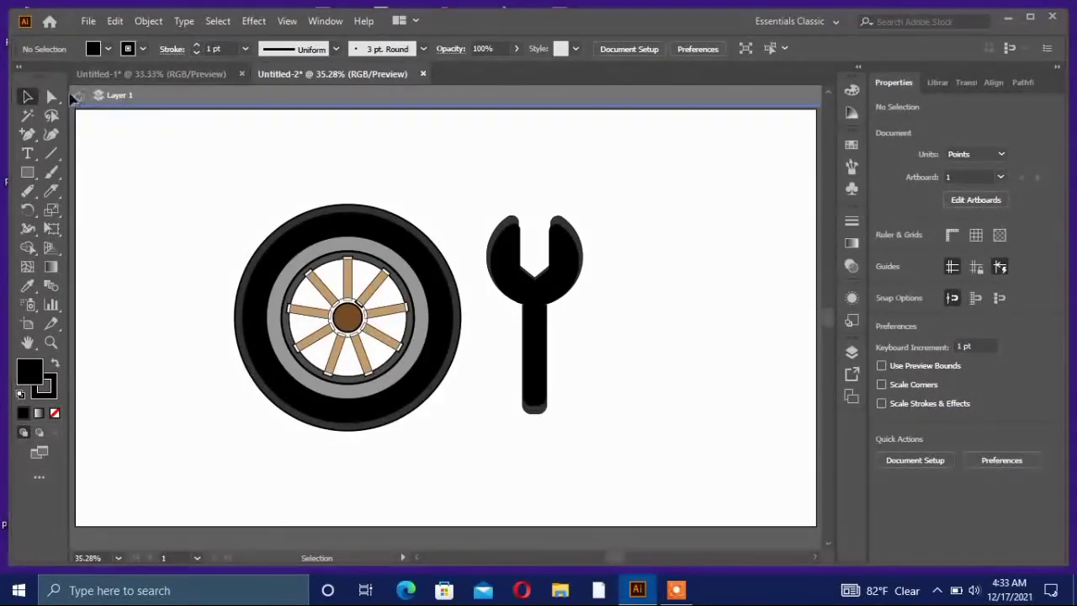
{"action": "left_click", "coordinate": [75, 96]}
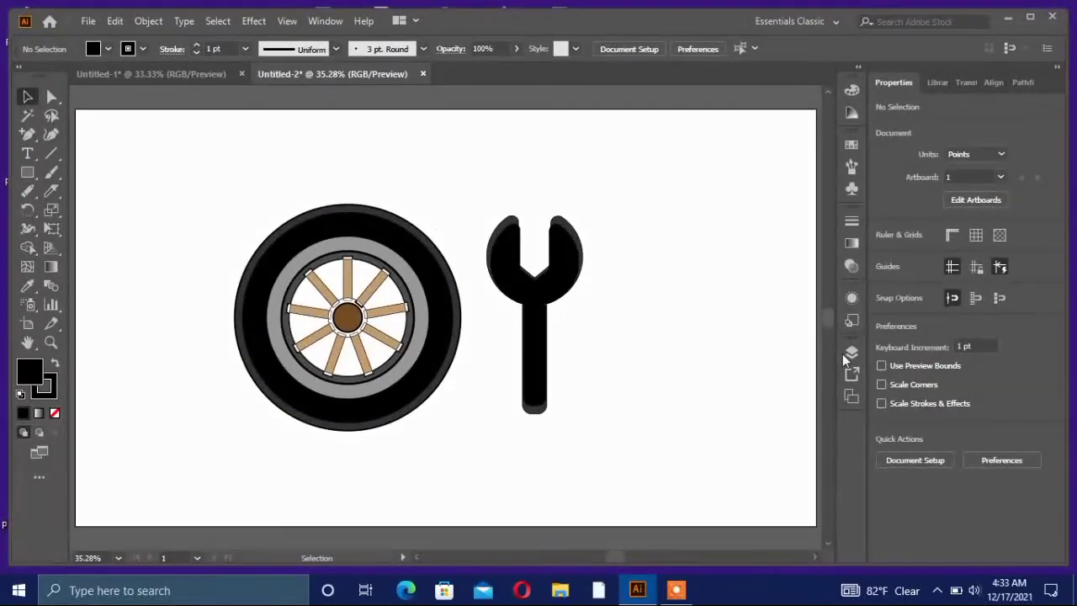
Create a new layer and name it background
{"action": "left_click", "coordinate": [850, 353]}
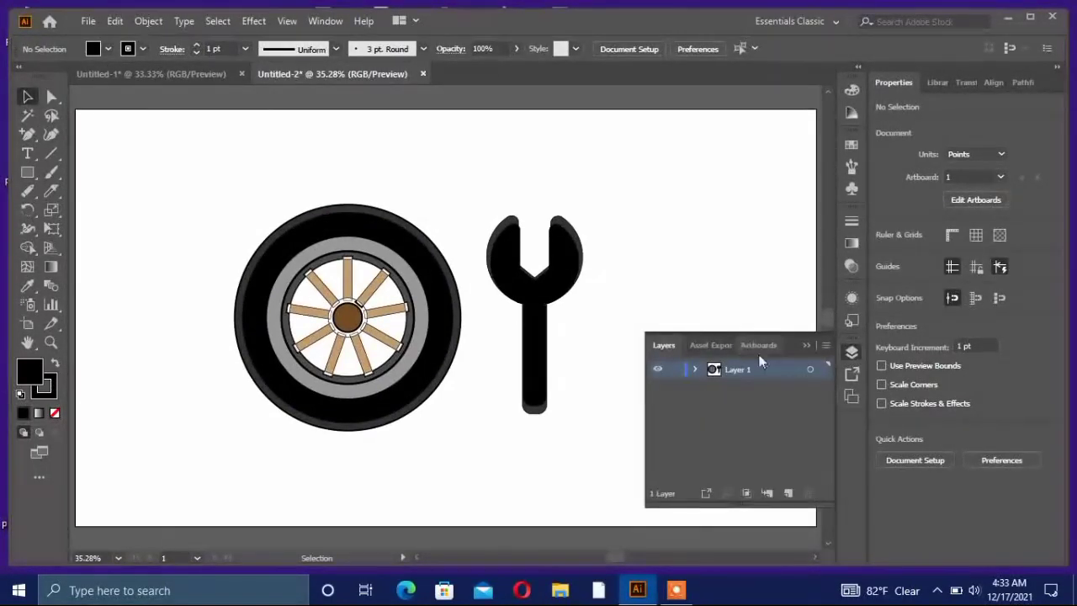
{"action": "left_click", "coordinate": [789, 493]}
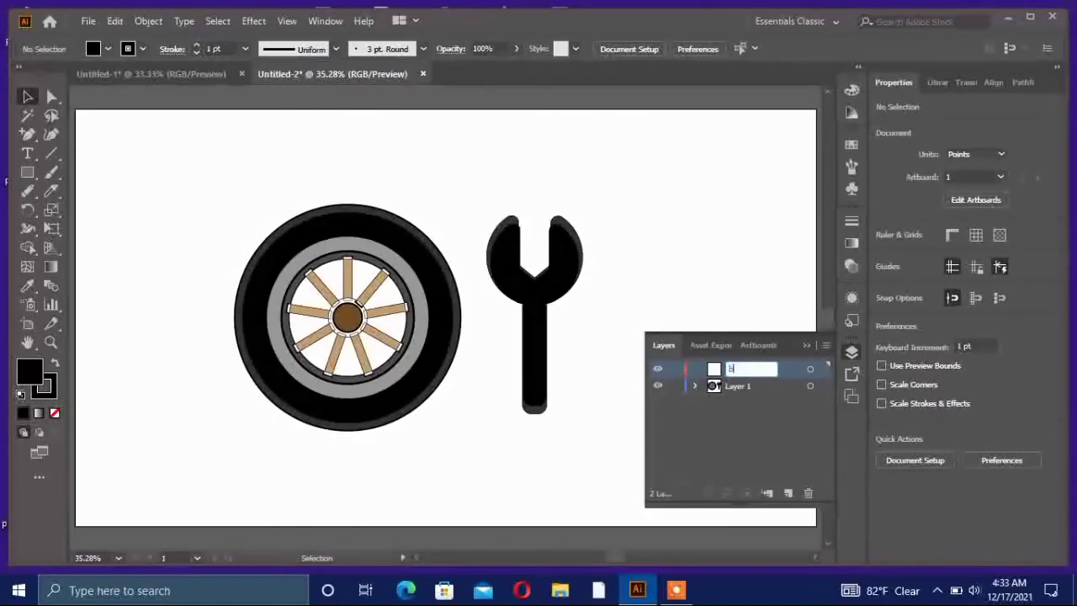
{"action": "type", "text": "back"}
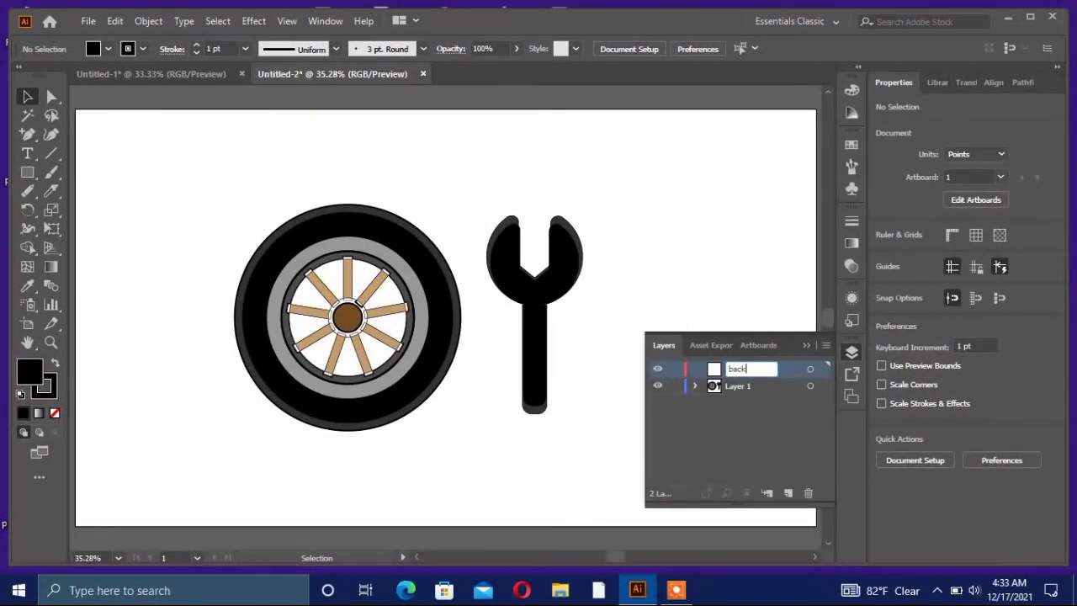
{"action": "type", "text": "ground"}
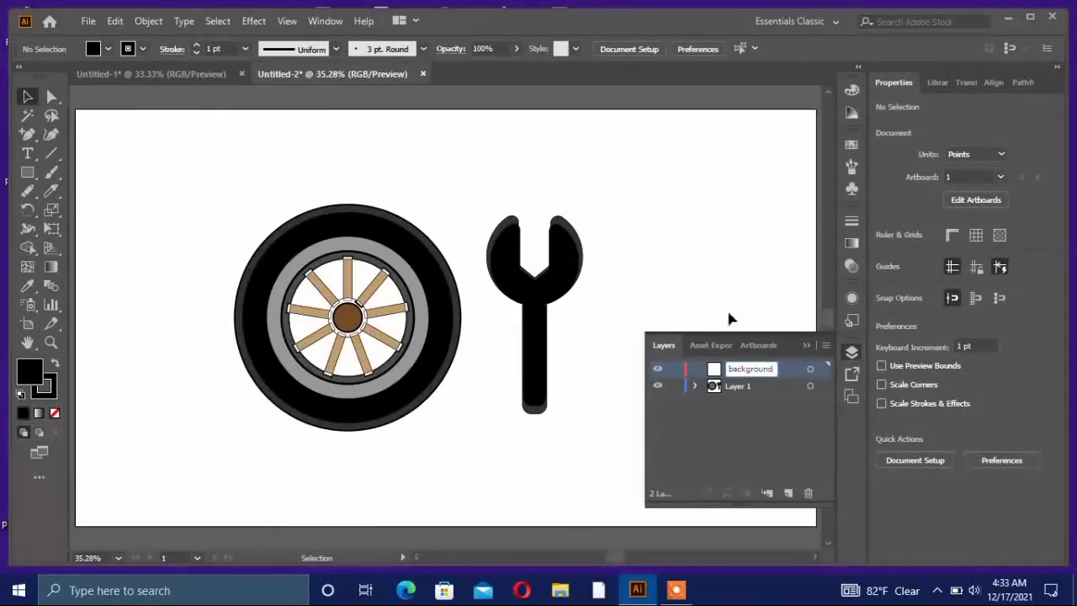
{"action": "left_click", "coordinate": [746, 309]}
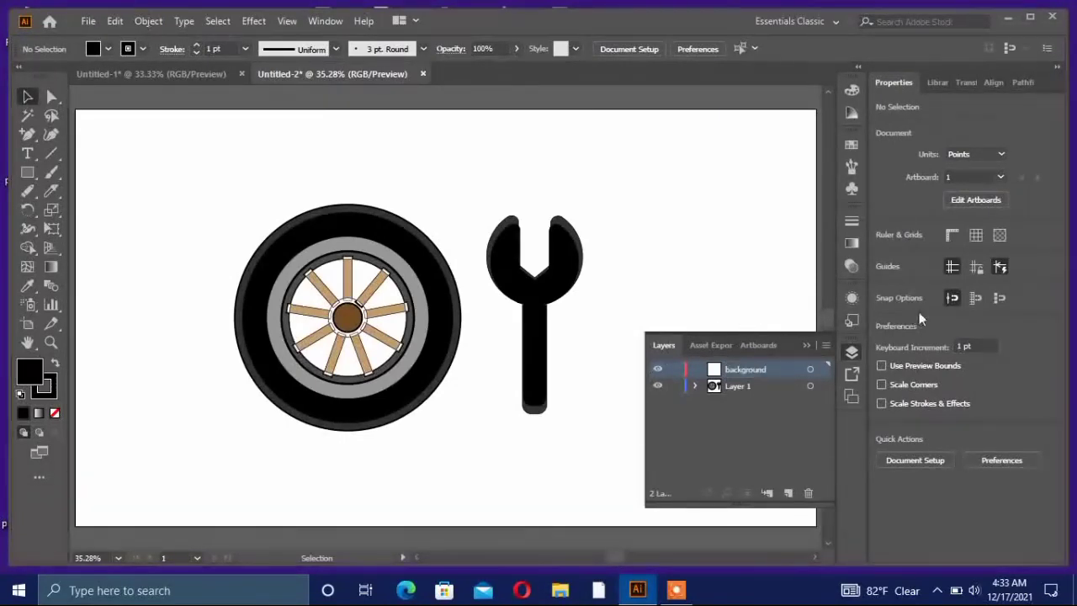
{"action": "left_click", "coordinate": [851, 354]}
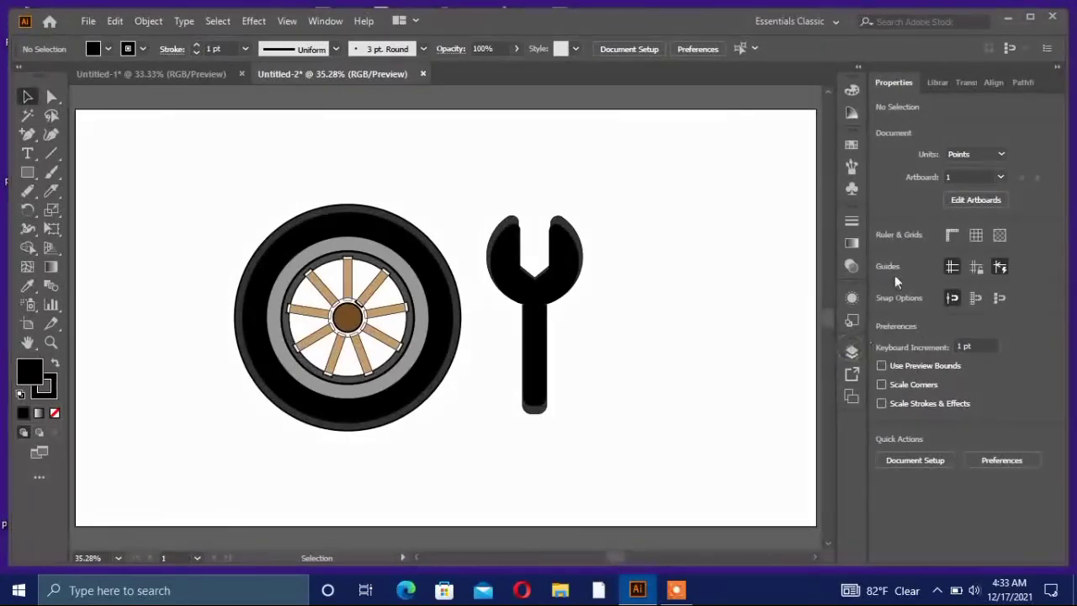
Draw a rectangle of about 1931 by 1096 pt over the whole artboard, filled with the orange-yellow gradient swatch
{"action": "left_click", "coordinate": [26, 174]}
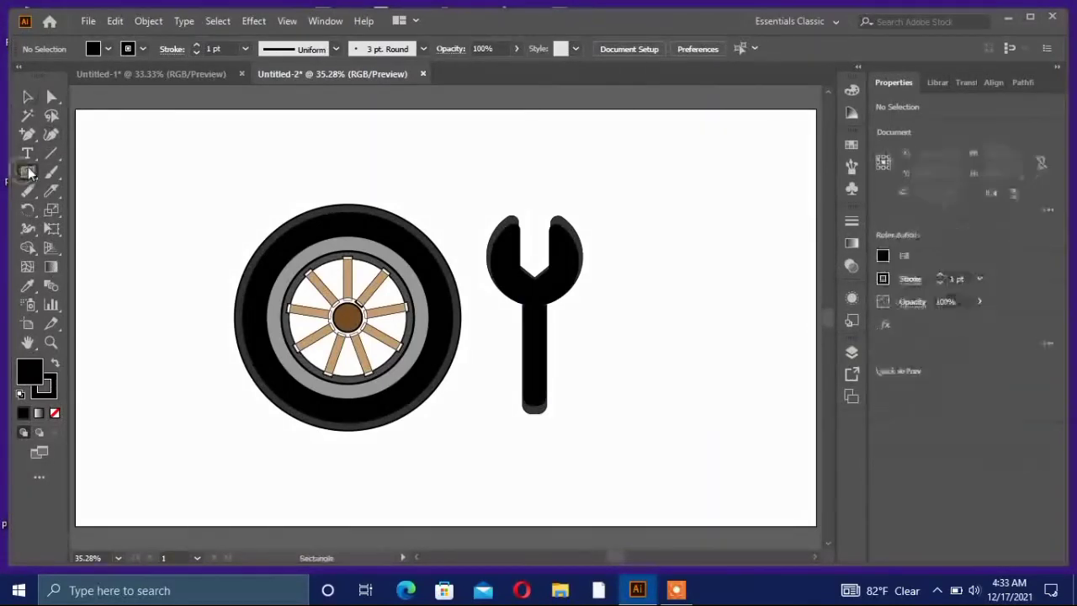
{"action": "left_click", "coordinate": [884, 254]}
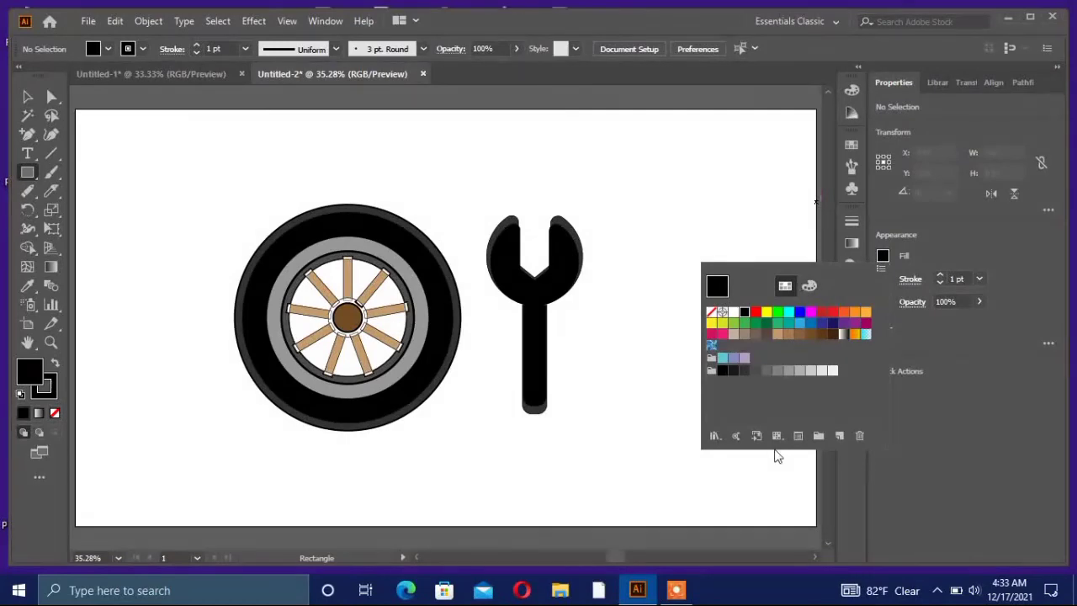
{"action": "left_click", "coordinate": [866, 313]}
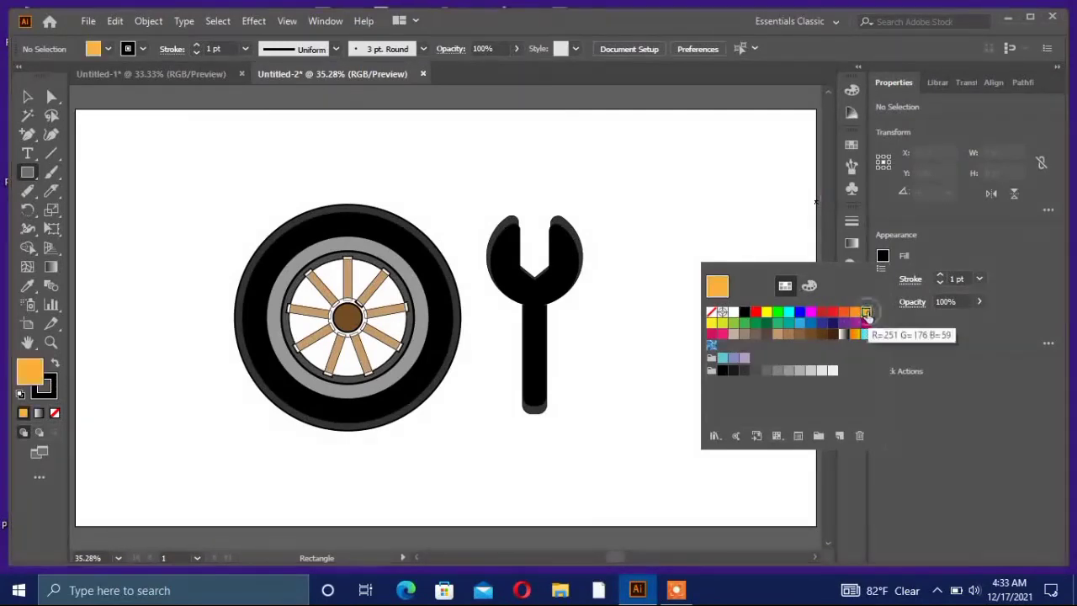
{"action": "left_click", "coordinate": [856, 335]}
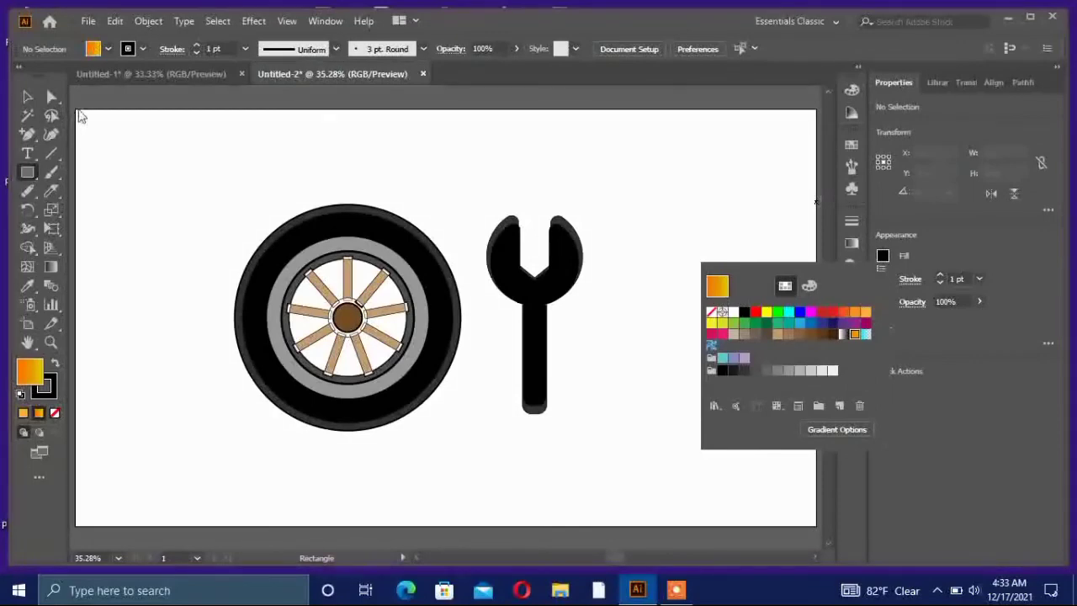
{"action": "left_click", "coordinate": [77, 113]}
{"action": "left_click_drag", "start_coordinate": [76, 109], "coordinate": [820, 530]}
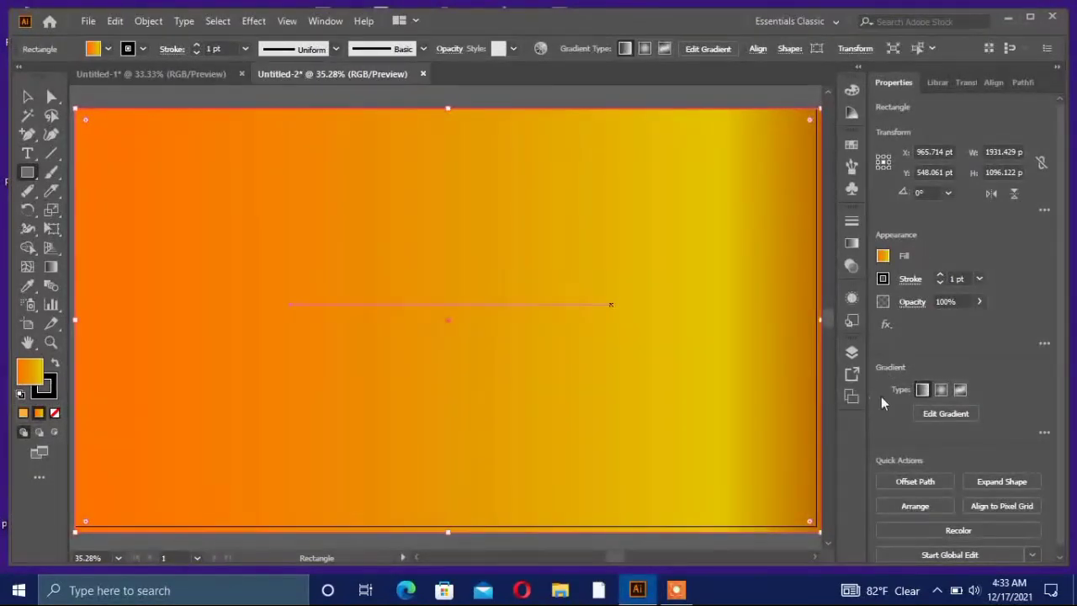
Move the background layer below Layer 1 so the gradient rectangle lies behind the wheel and wrench
{"action": "left_click", "coordinate": [851, 353]}
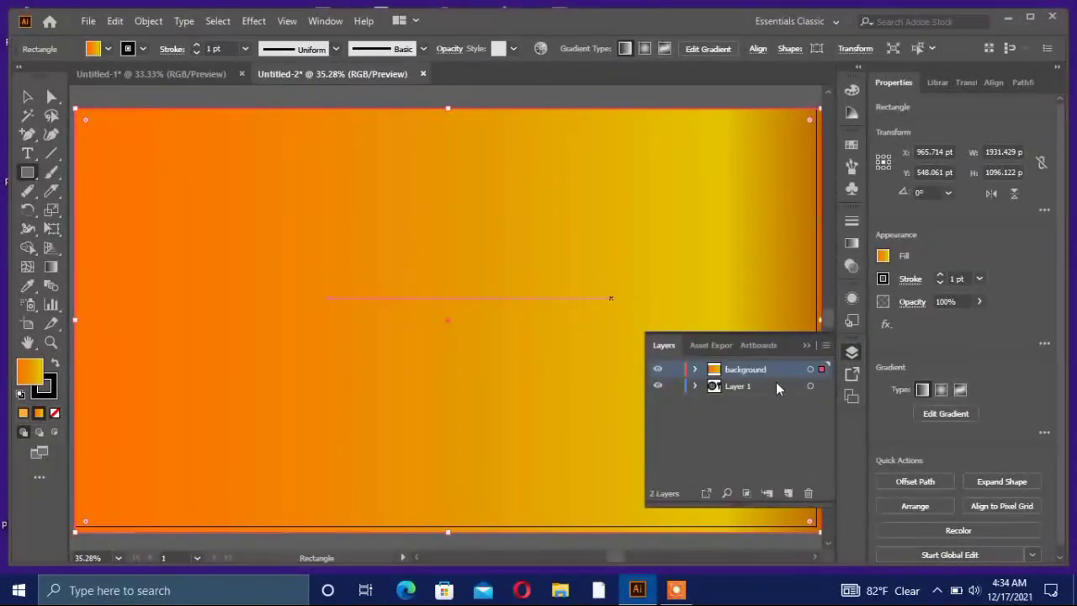
{"action": "left_click_drag", "start_coordinate": [771, 371], "coordinate": [772, 398]}
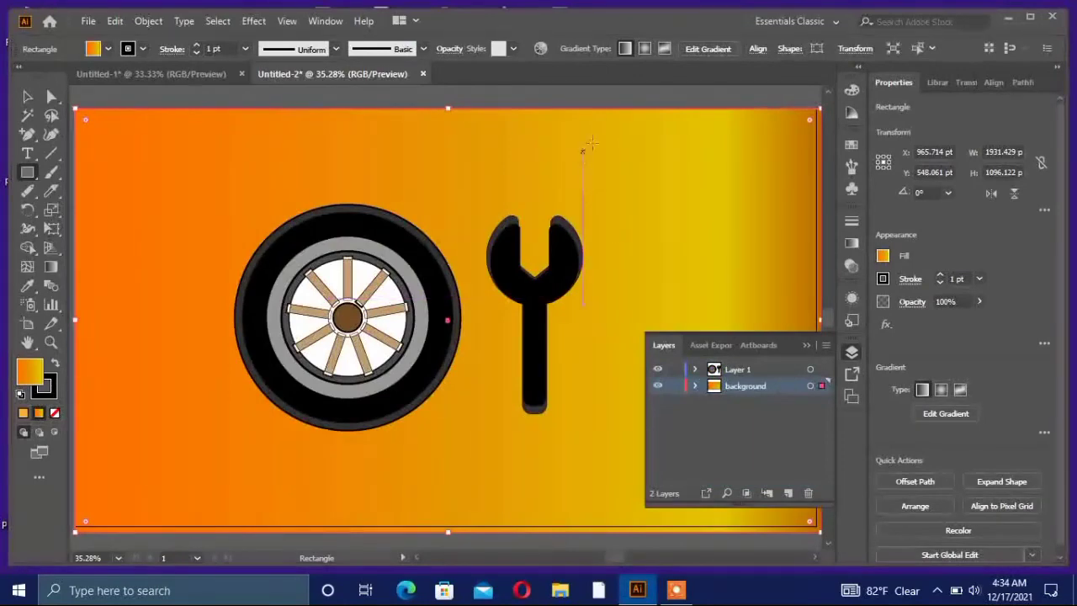
{"action": "left_click", "coordinate": [738, 210]}
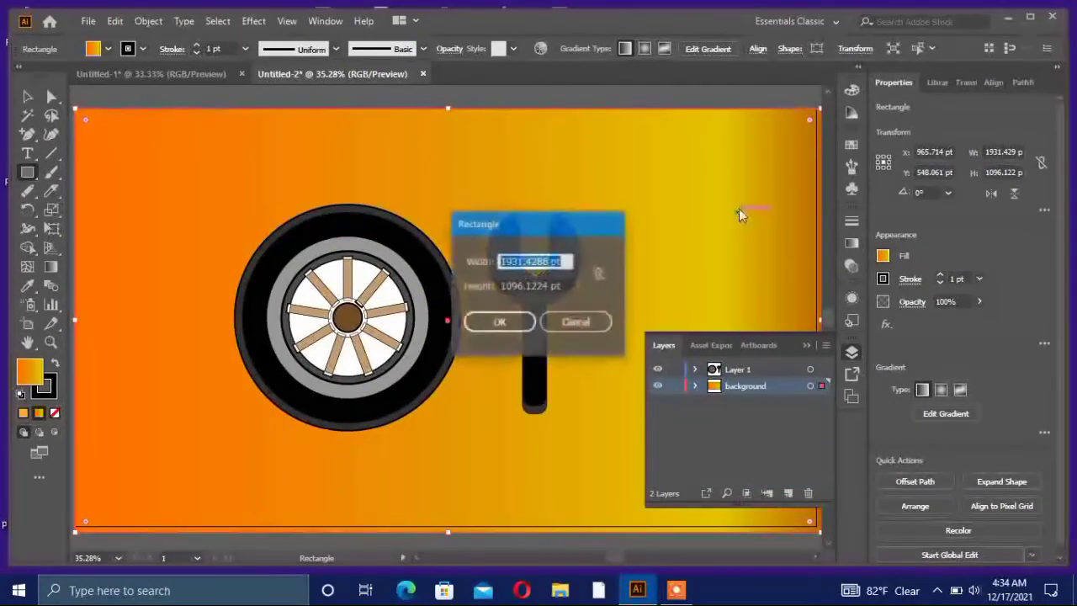
{"action": "left_click", "coordinate": [575, 322]}
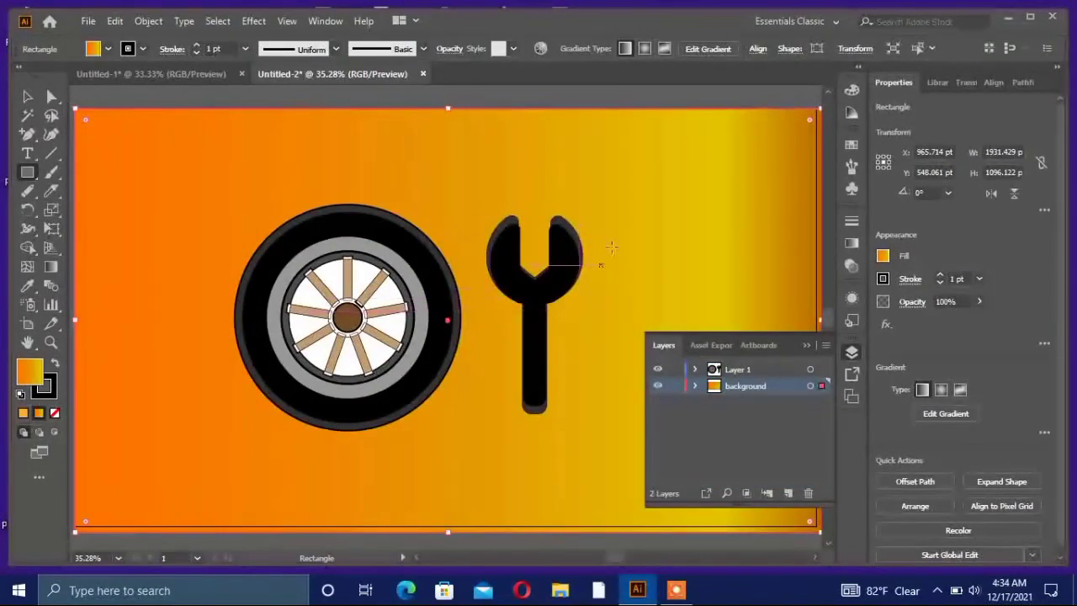
{"action": "left_click", "coordinate": [852, 354]}
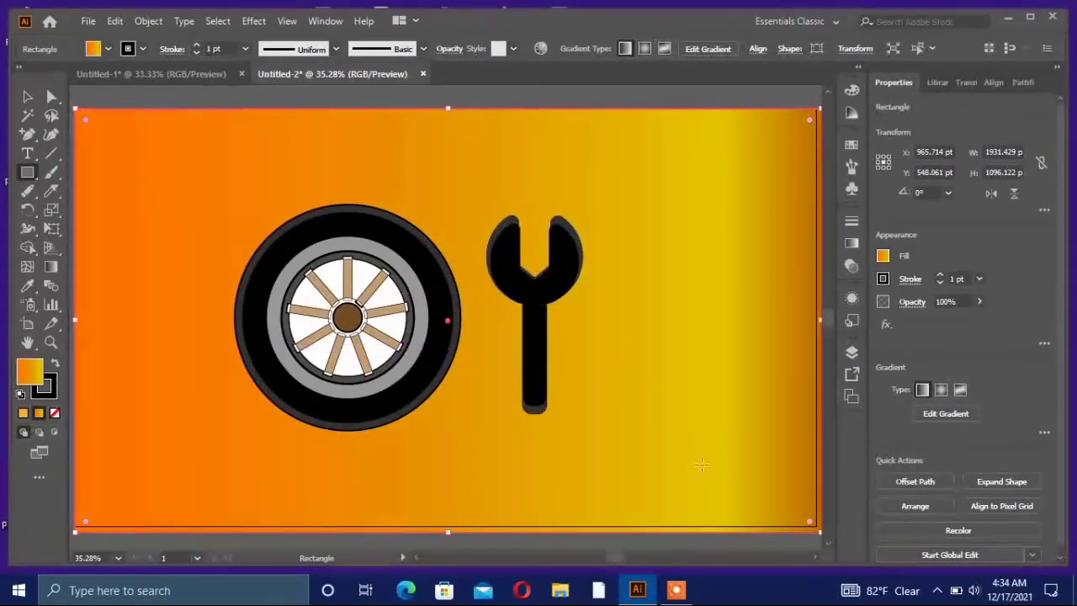